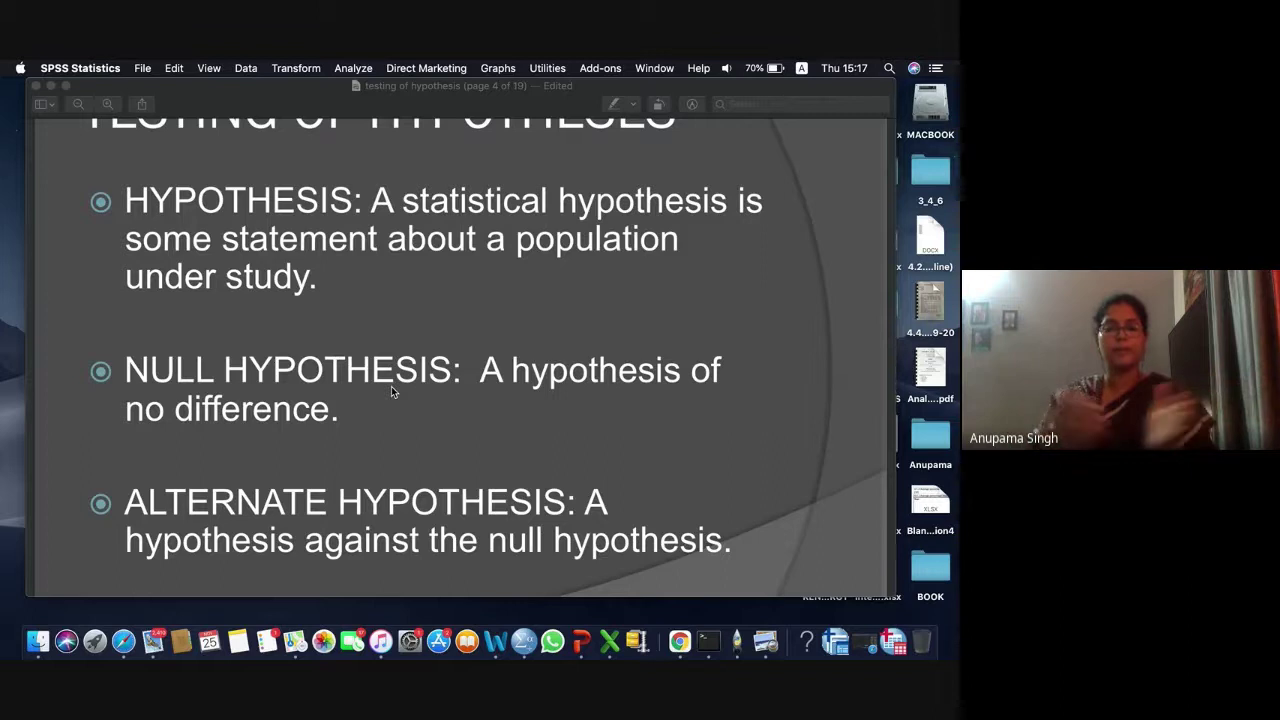
Review the slides defining the null and alternate hypotheses and the table of Type I and Type II errors
scroll(392, 392, down, 3)
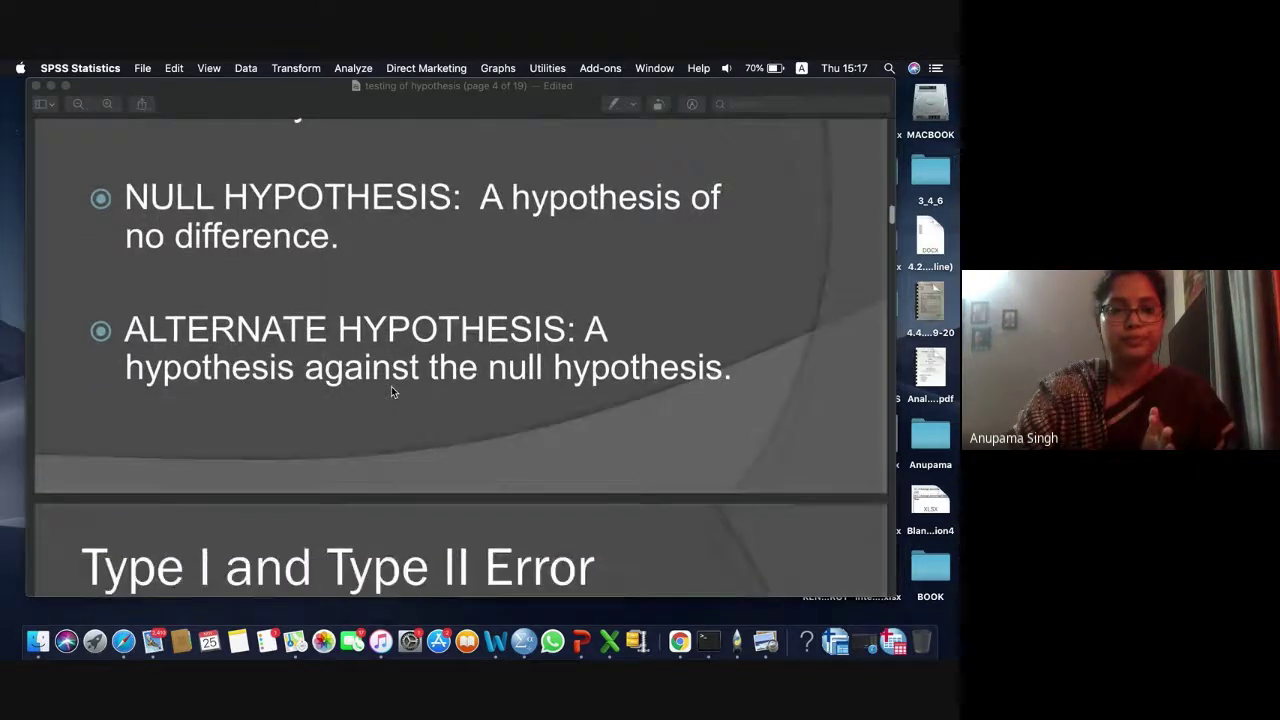
scroll(392, 392, down, 7)
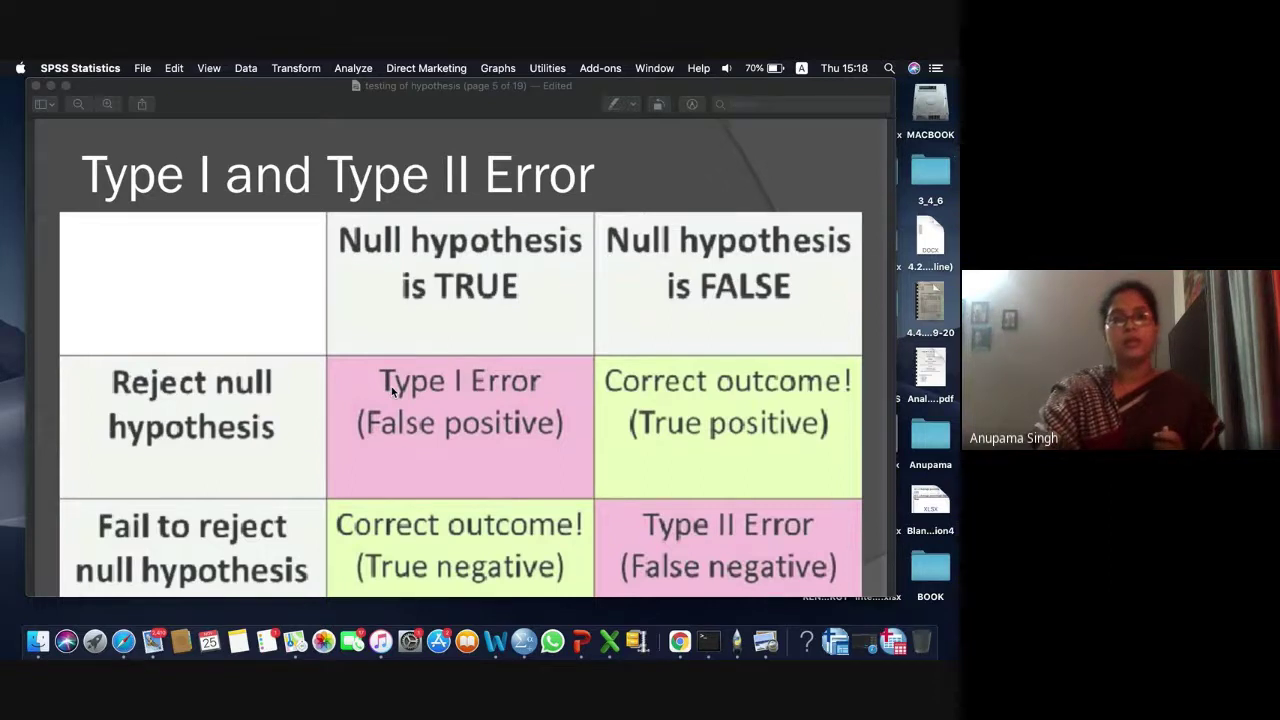
scroll(392, 392, down, 3)
scroll(392, 392, up, 1)
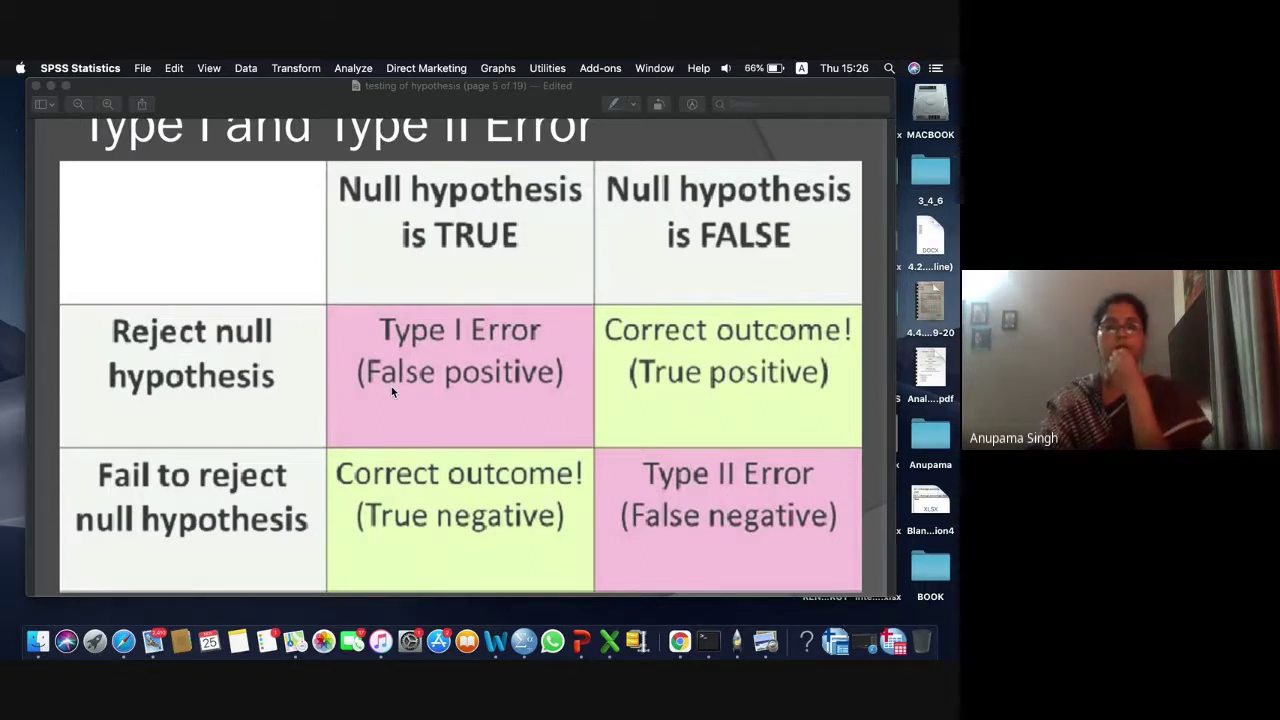
scroll(392, 392, down, 1)
scroll(392, 392, down, 5)
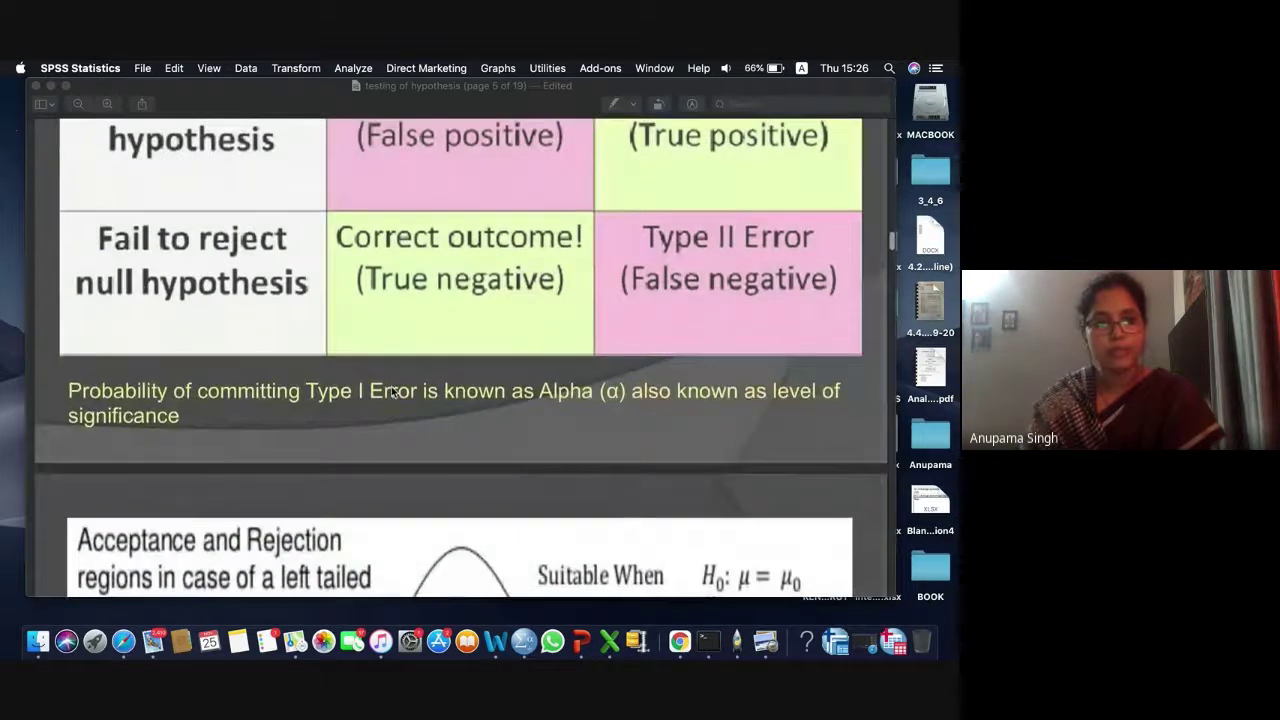
scroll(392, 392, up, 4)
scroll(392, 392, up, 2)
scroll(392, 392, down, 2)
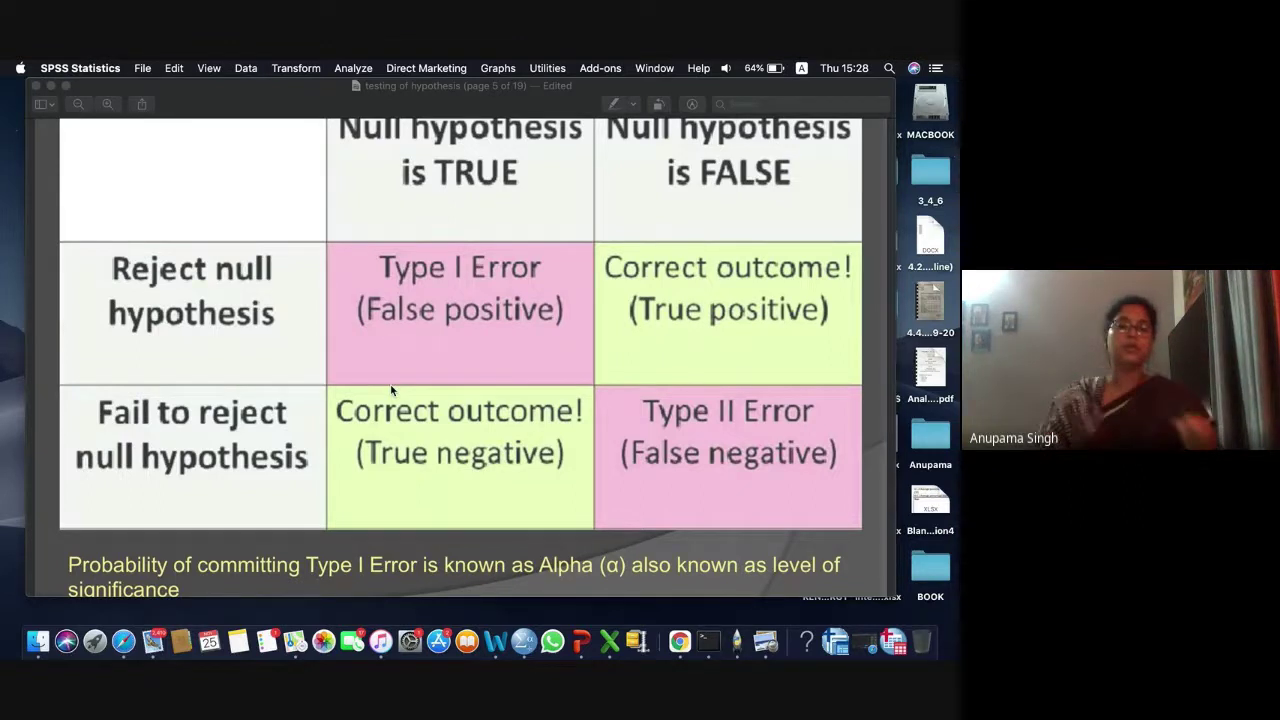
scroll(391, 390, down, 1)
Examine the left-tailed test's acceptance and rejection regions, comparing them with the note on alpha as the level of significance
scroll(391, 390, down, 10)
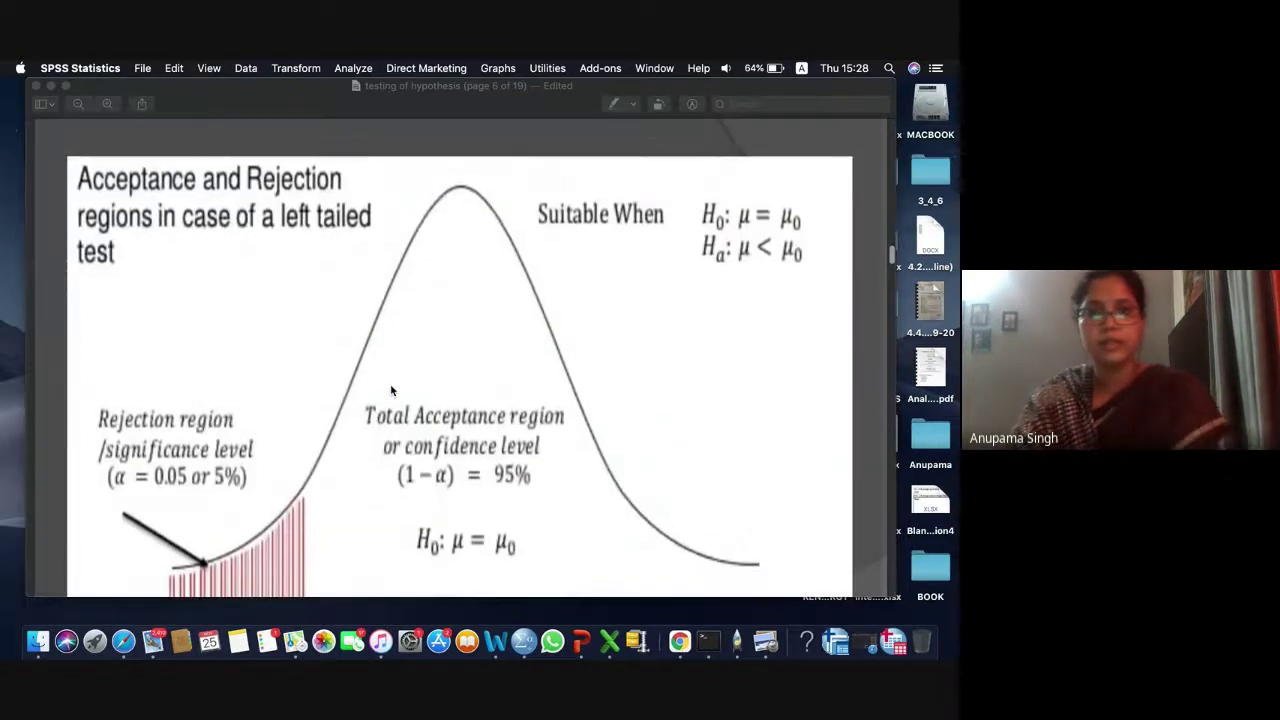
scroll(391, 390, down, 2)
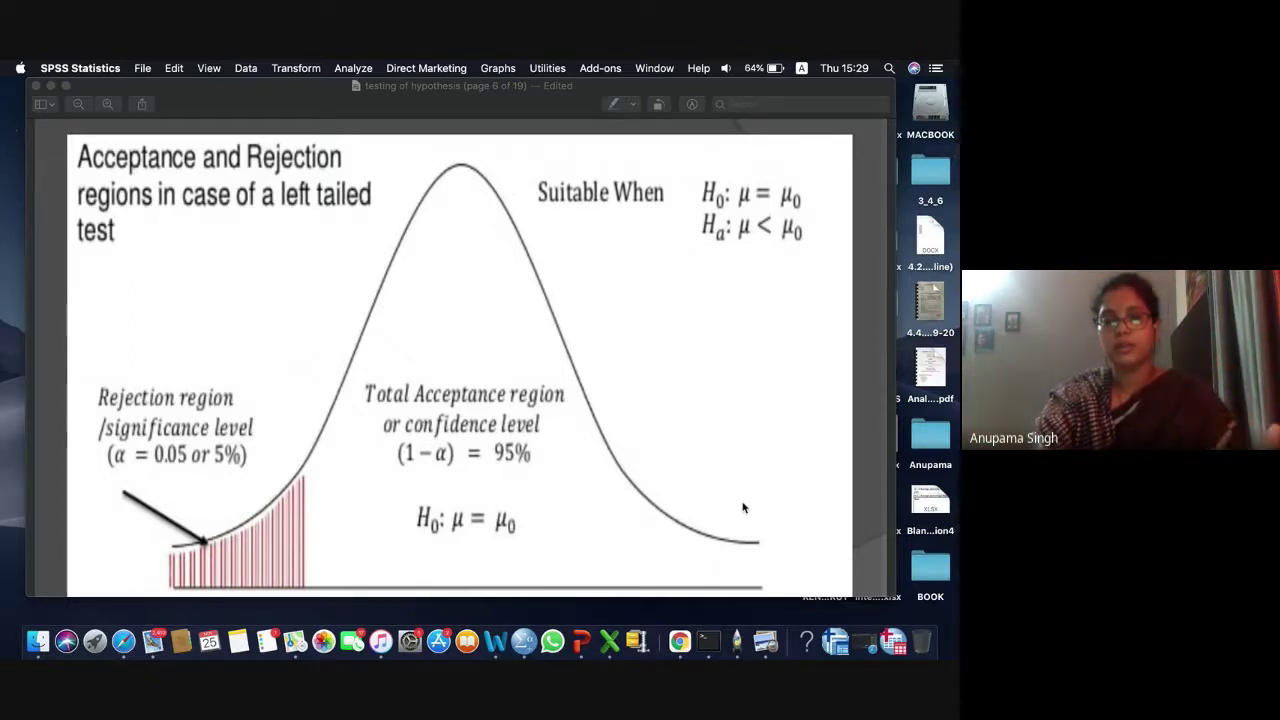
scroll(742, 508, up, 5)
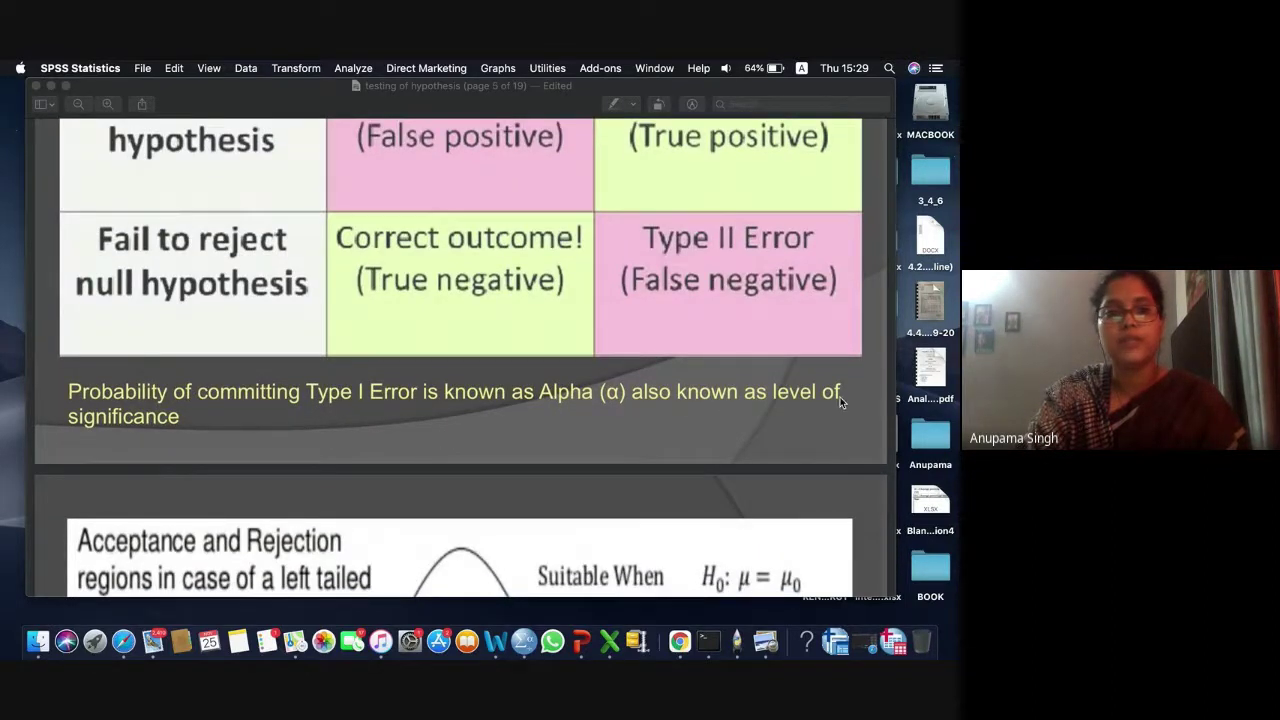
scroll(255, 422, down, 5)
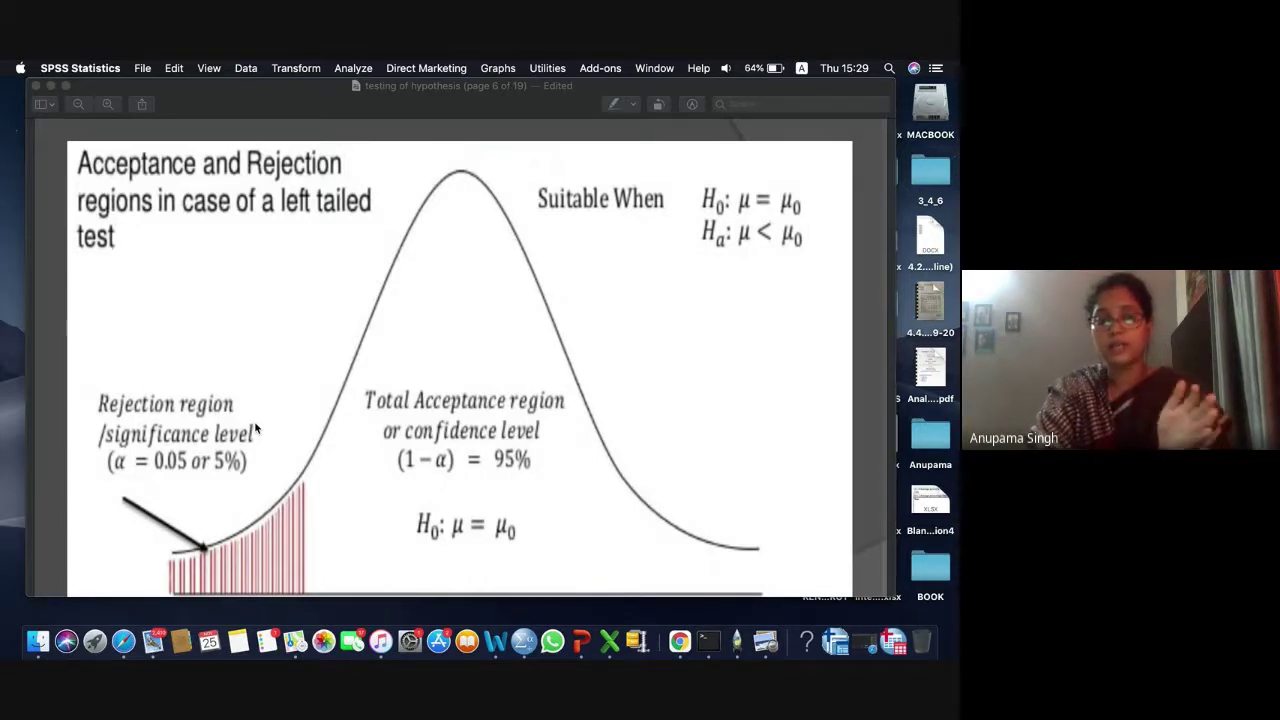
scroll(254, 428, down, 2)
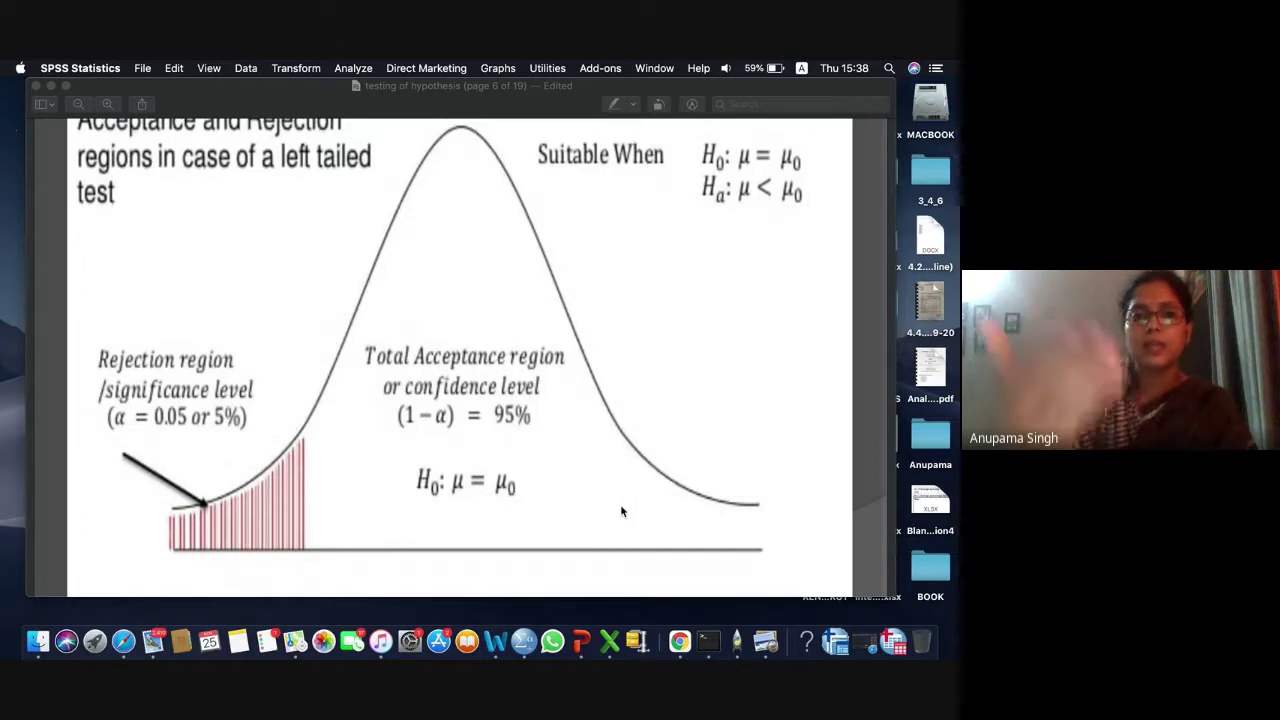
scroll(620, 512, up, 1)
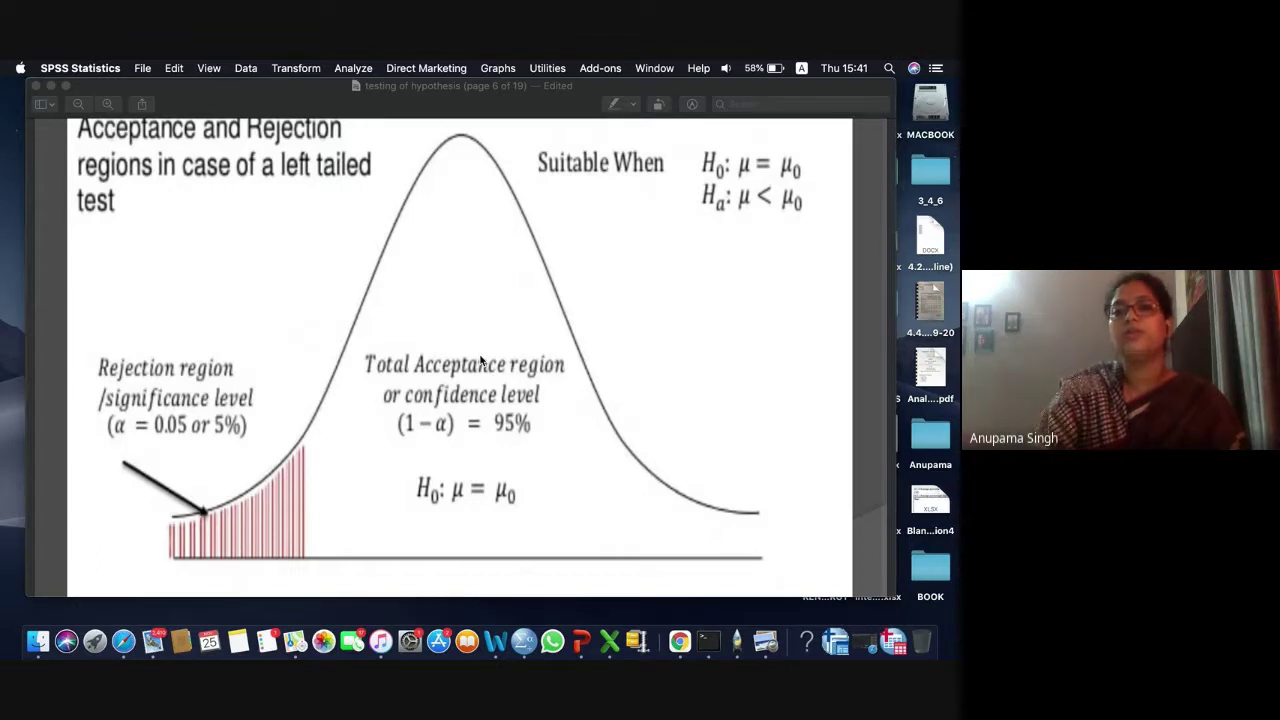
Compare the acceptance and rejection region diagrams of the right-tailed and two-tailed tests
scroll(480, 360, down, 10)
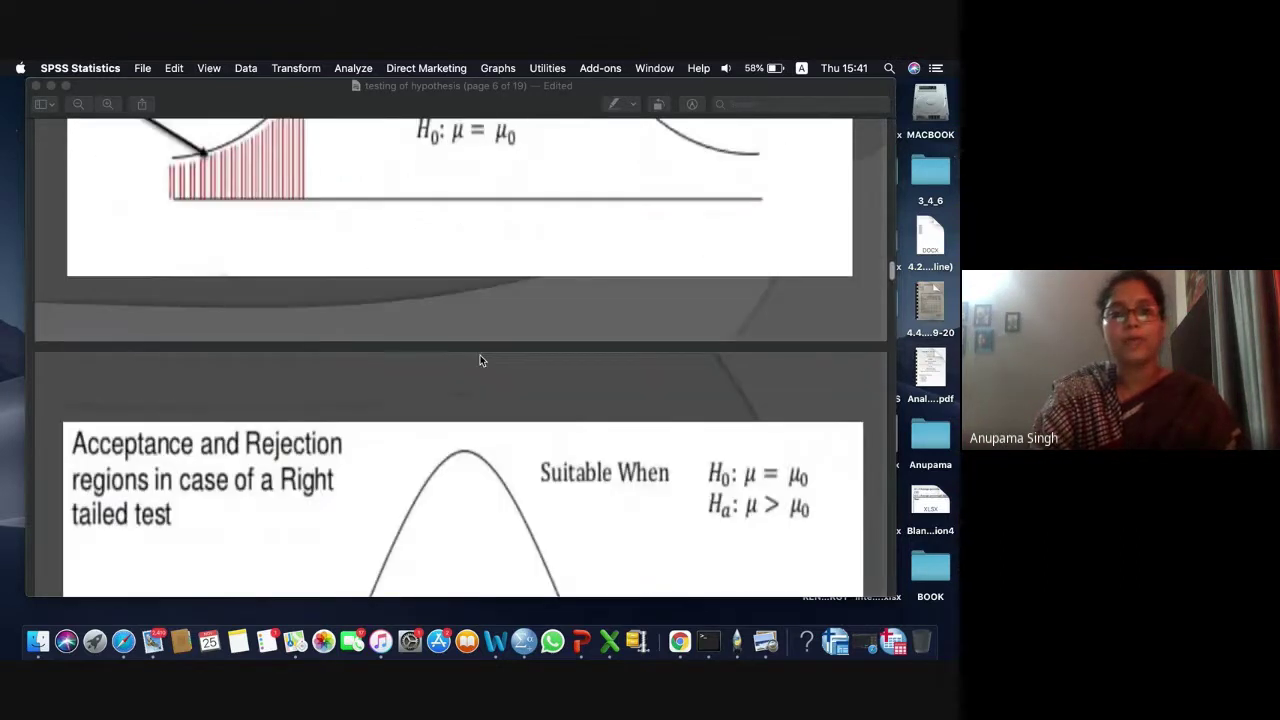
scroll(480, 360, down, 3)
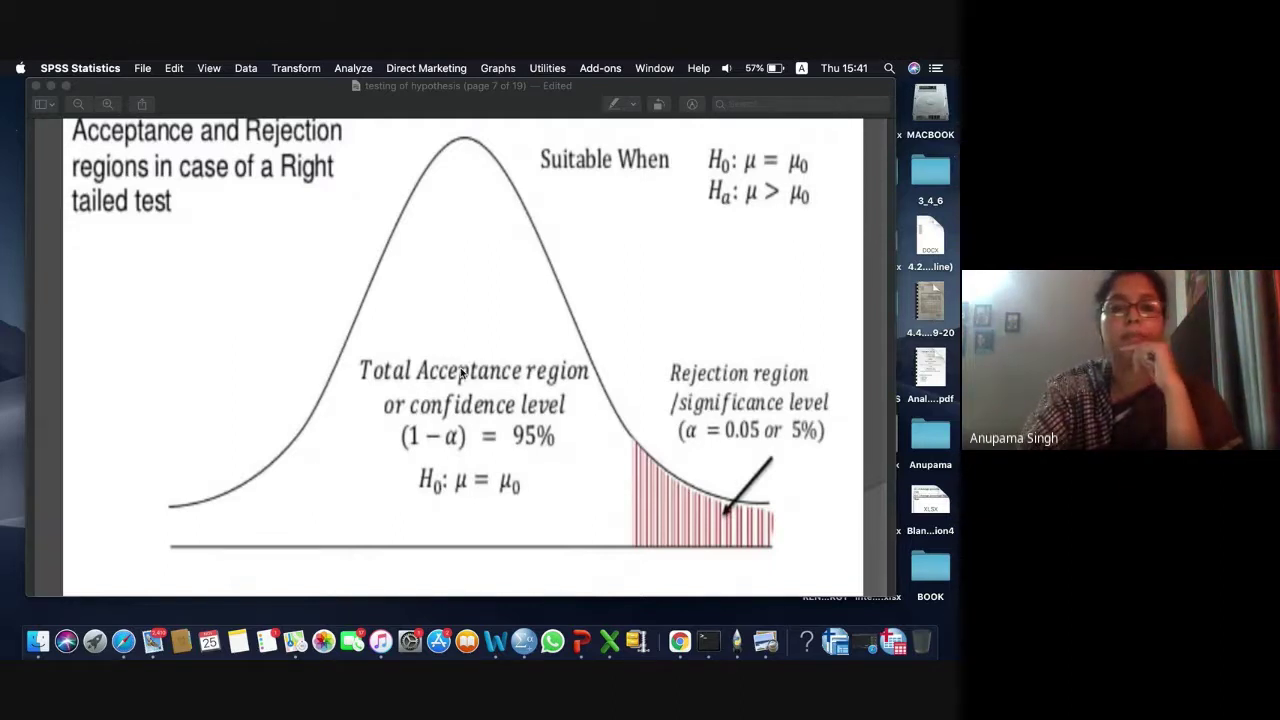
scroll(462, 372, down, 5)
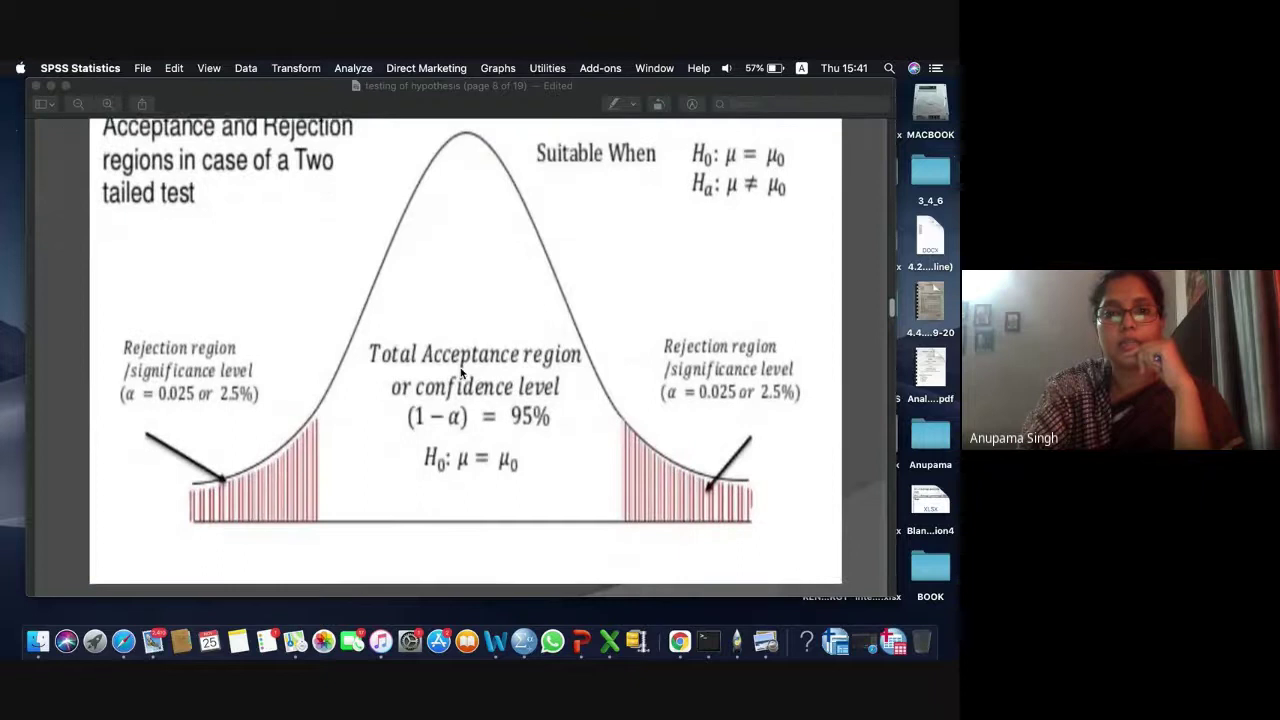
scroll(462, 372, up, 1)
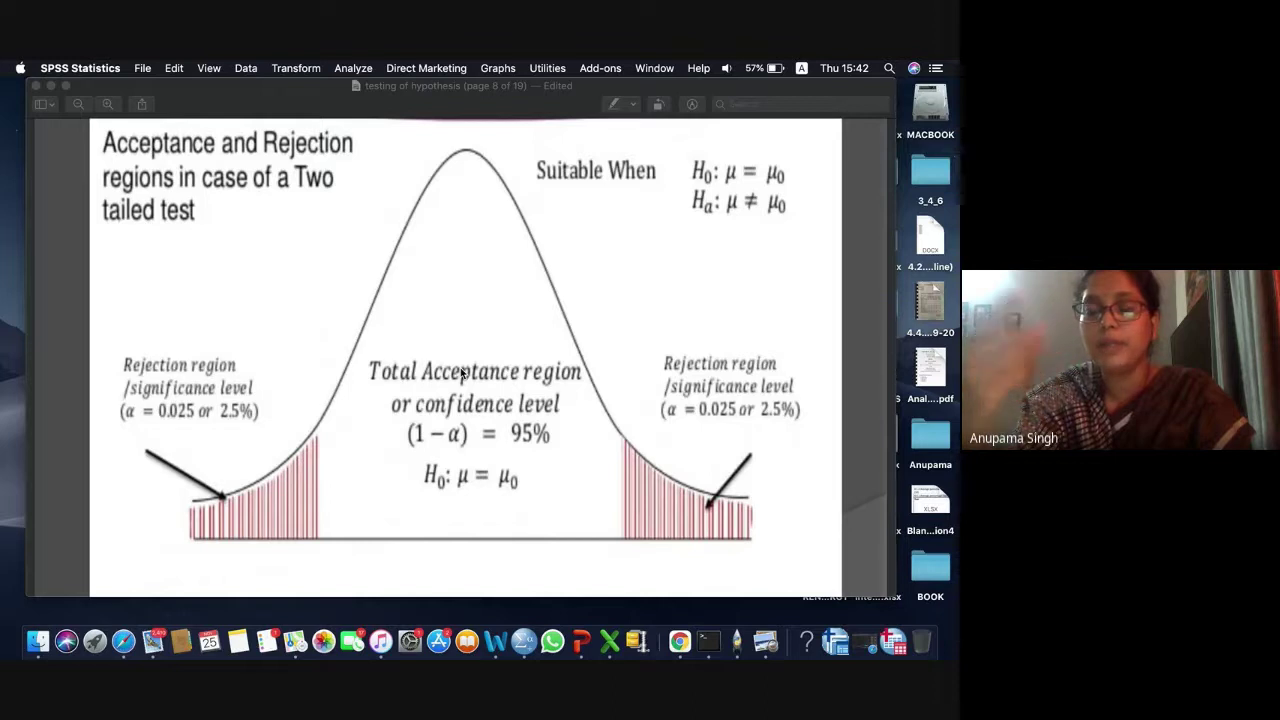
scroll(461, 371, up, 5)
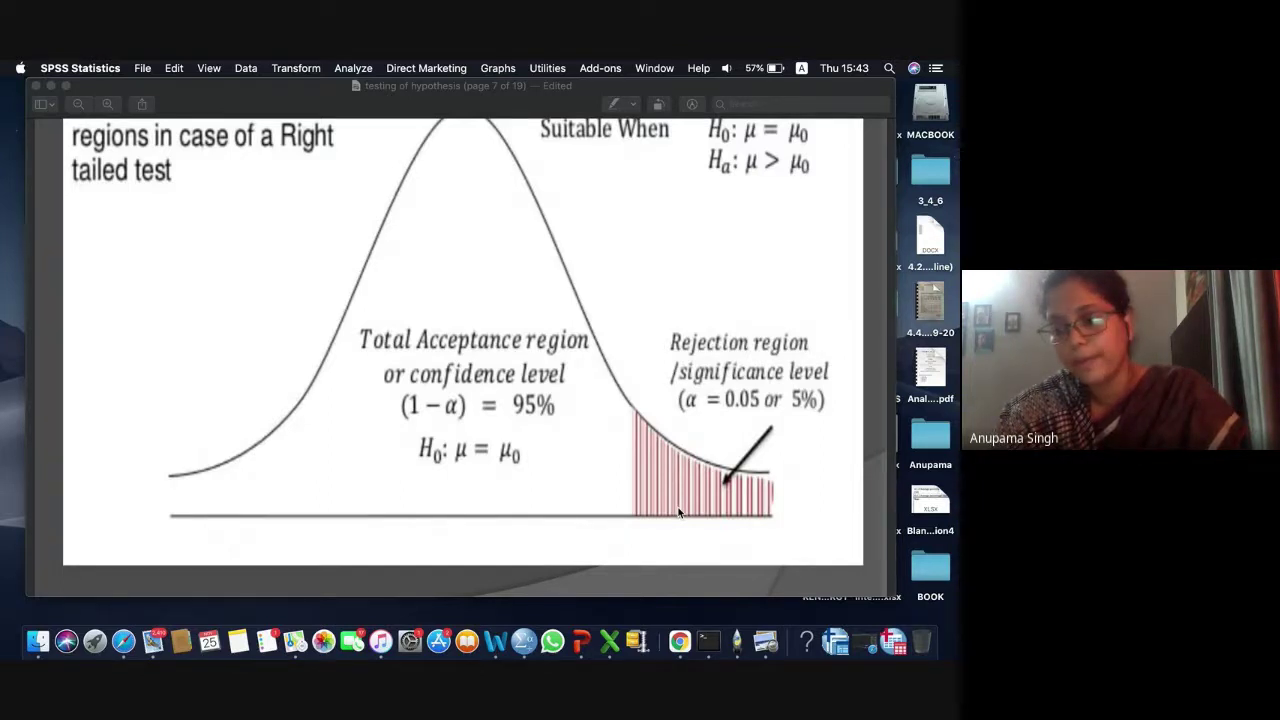
scroll(679, 513, down, 10)
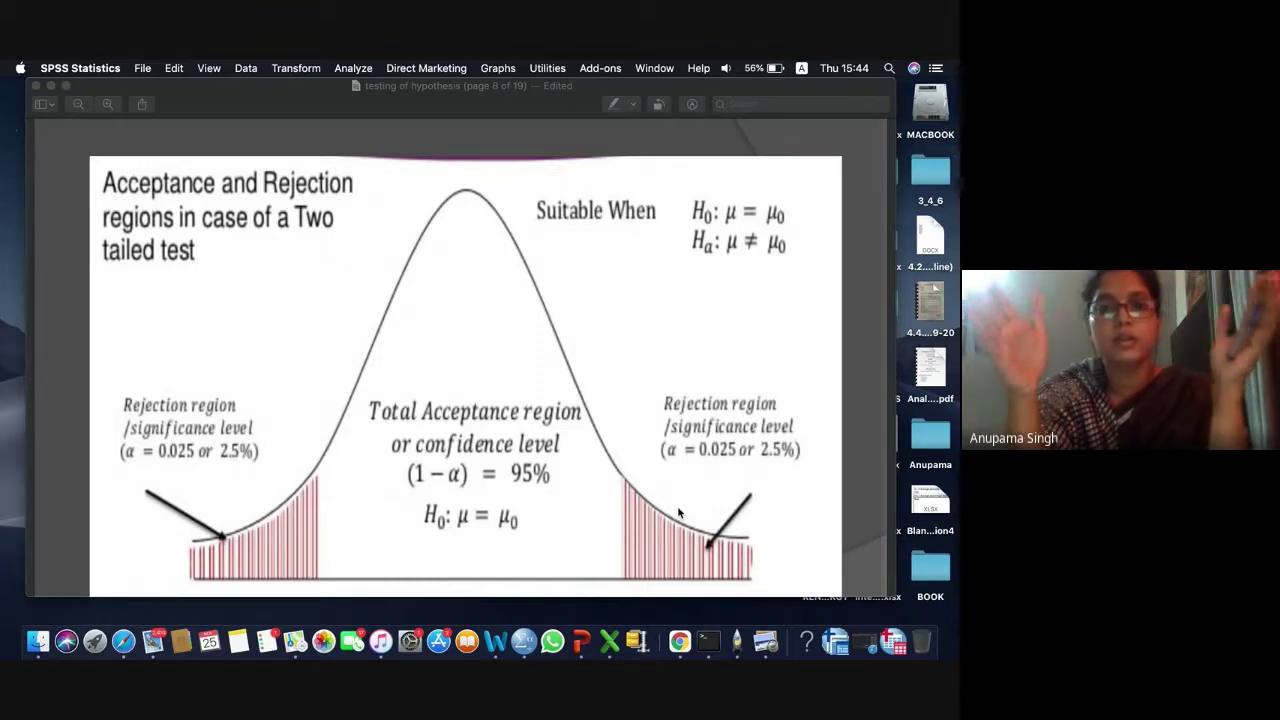
scroll(678, 513, down, 3)
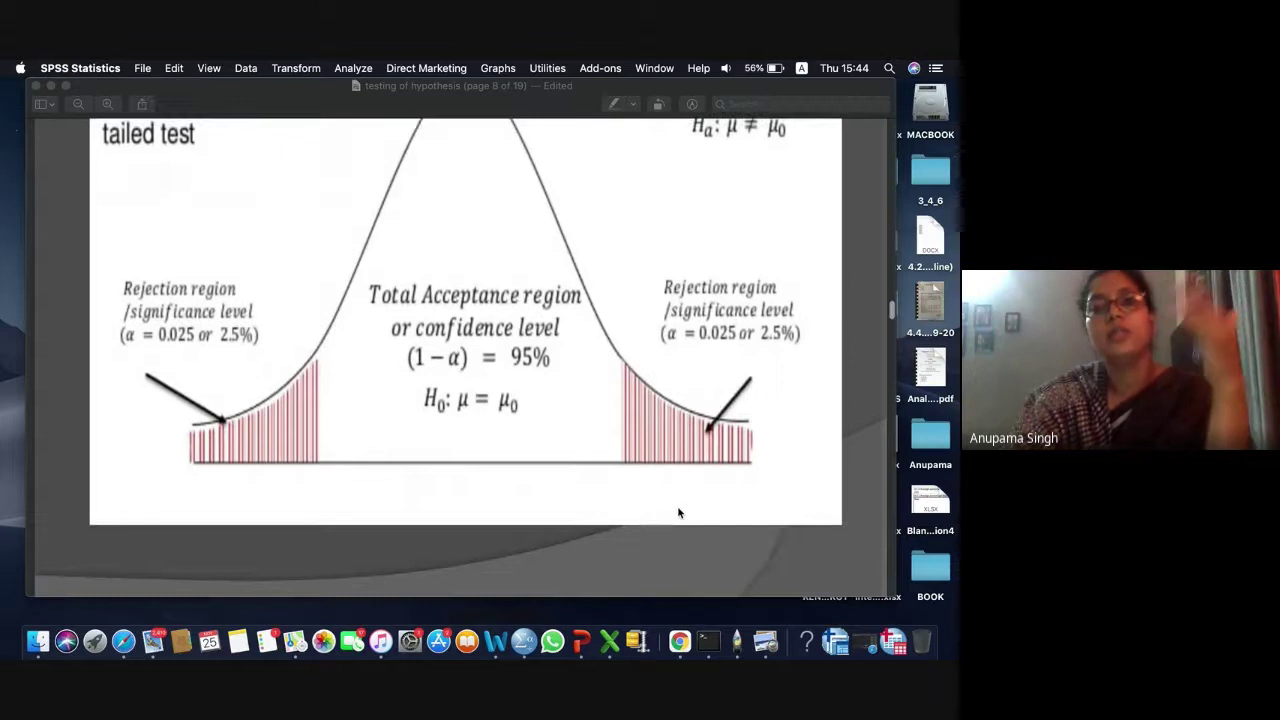
Read the p-value definition slide and relate it to the rejection regions of the two-tailed test
scroll(678, 513, down, 10)
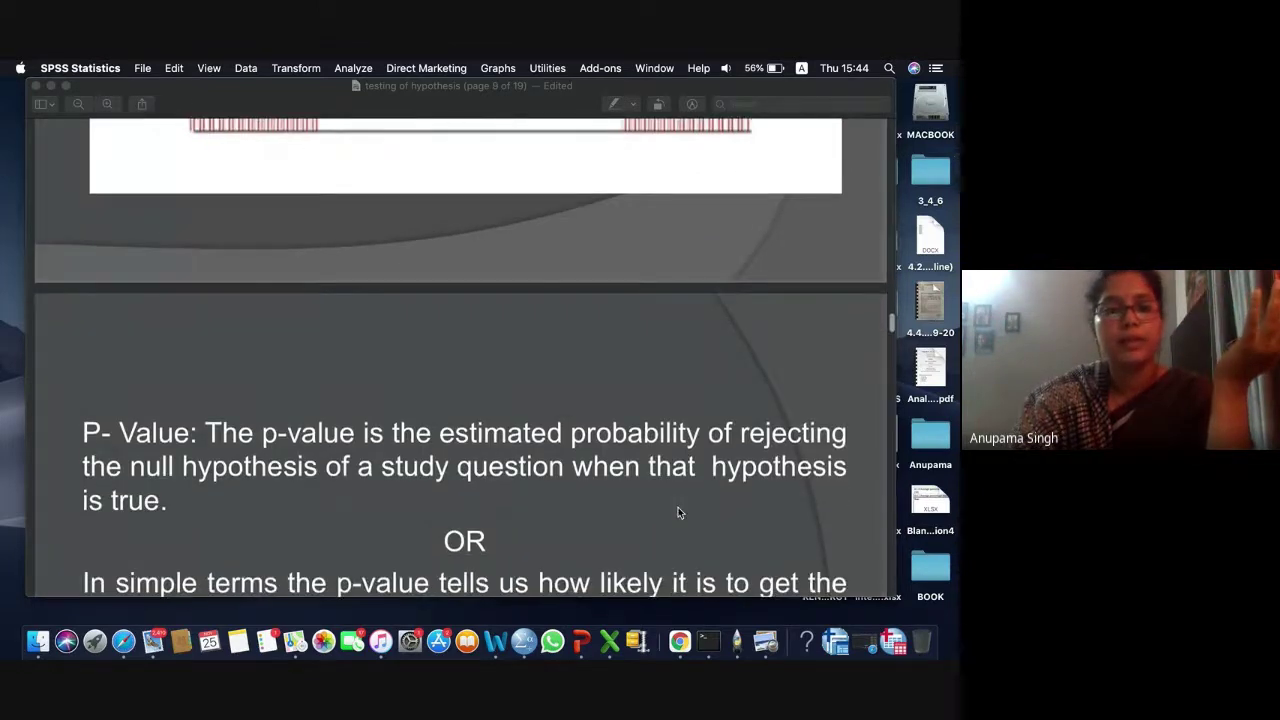
scroll(678, 512, up, 10)
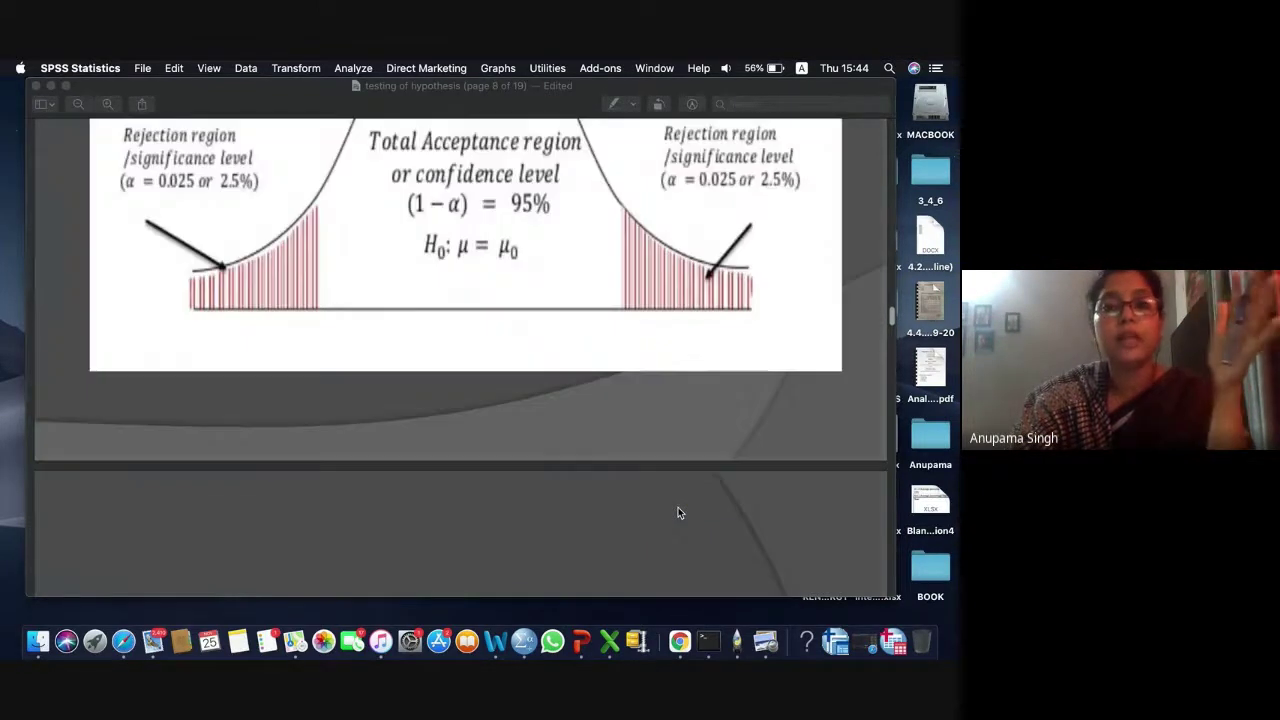
scroll(678, 512, down, 4)
scroll(679, 514, down, 5)
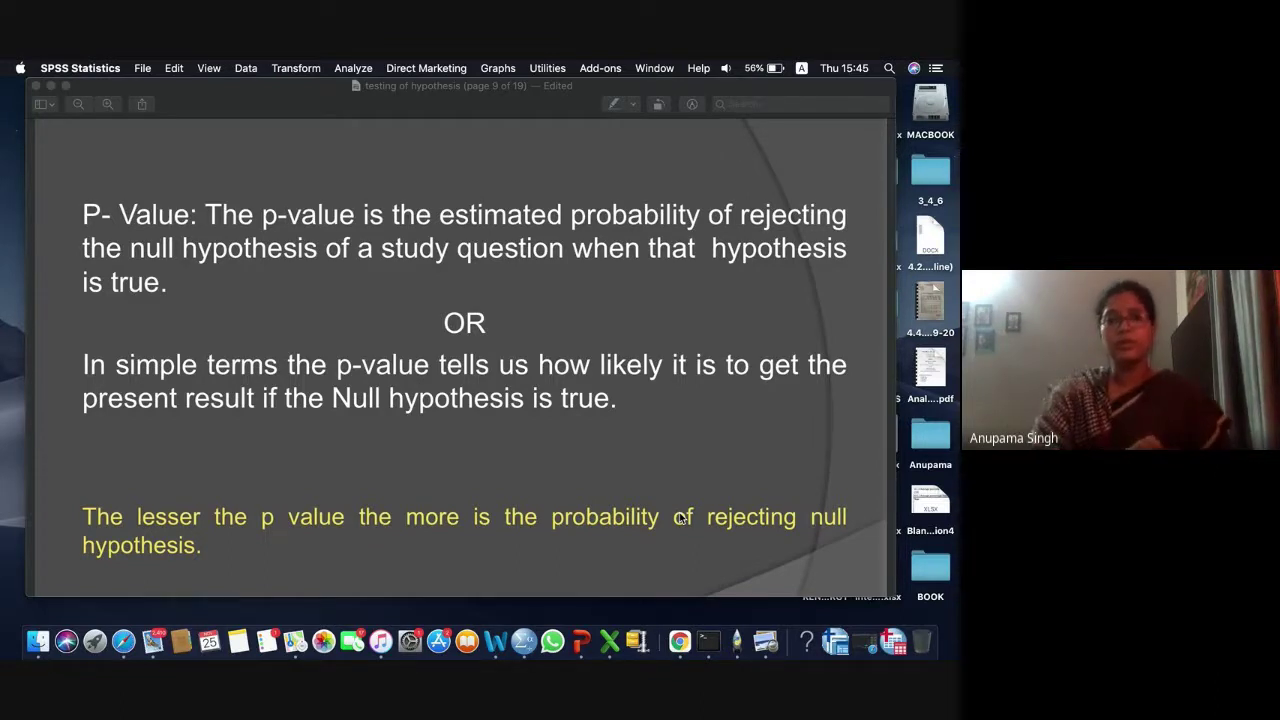
scroll(405, 482, up, 10)
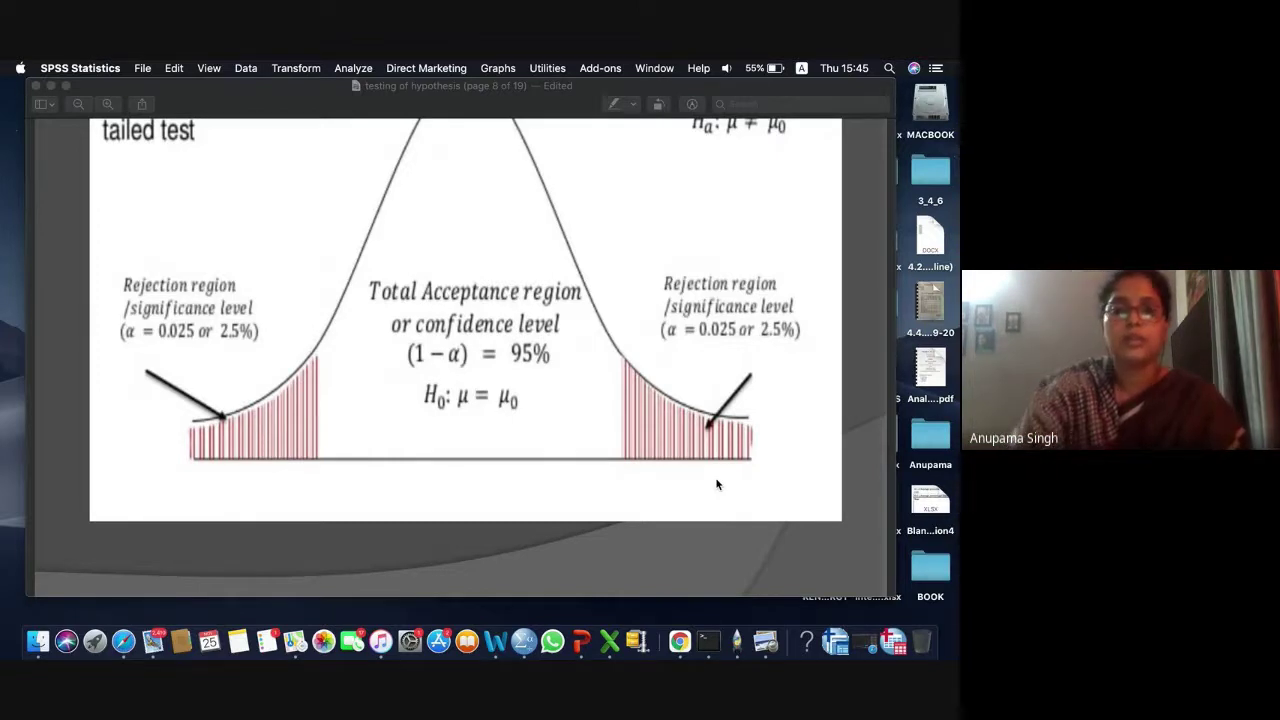
scroll(716, 485, up, 3)
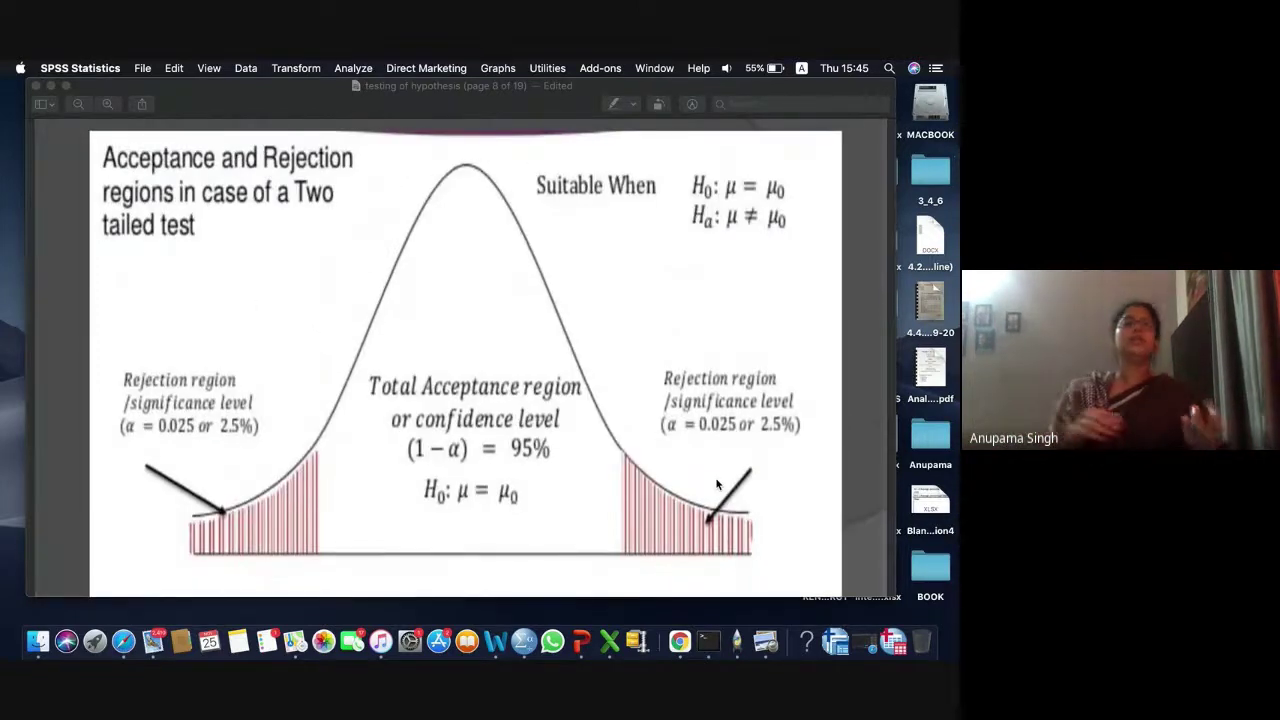
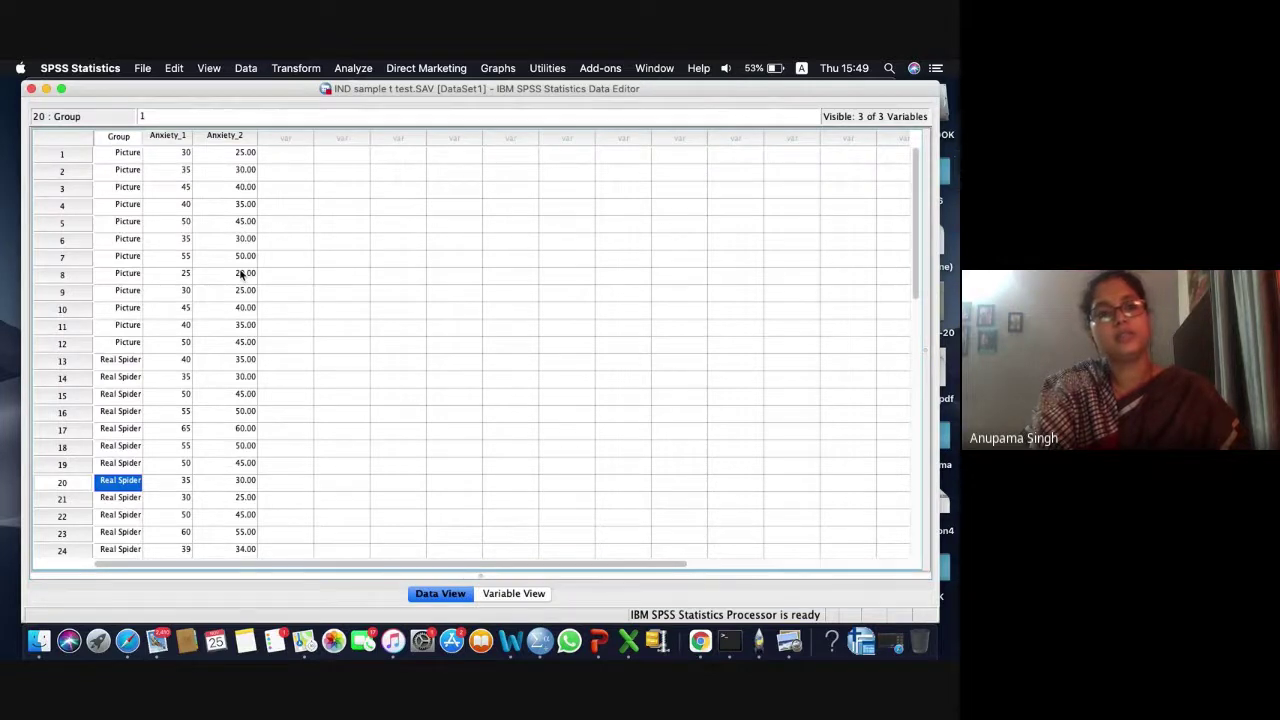
Look over the anxiety data rows and open the legacy nonparametric 1-Sample K-S test
scroll(241, 275, down, 6)
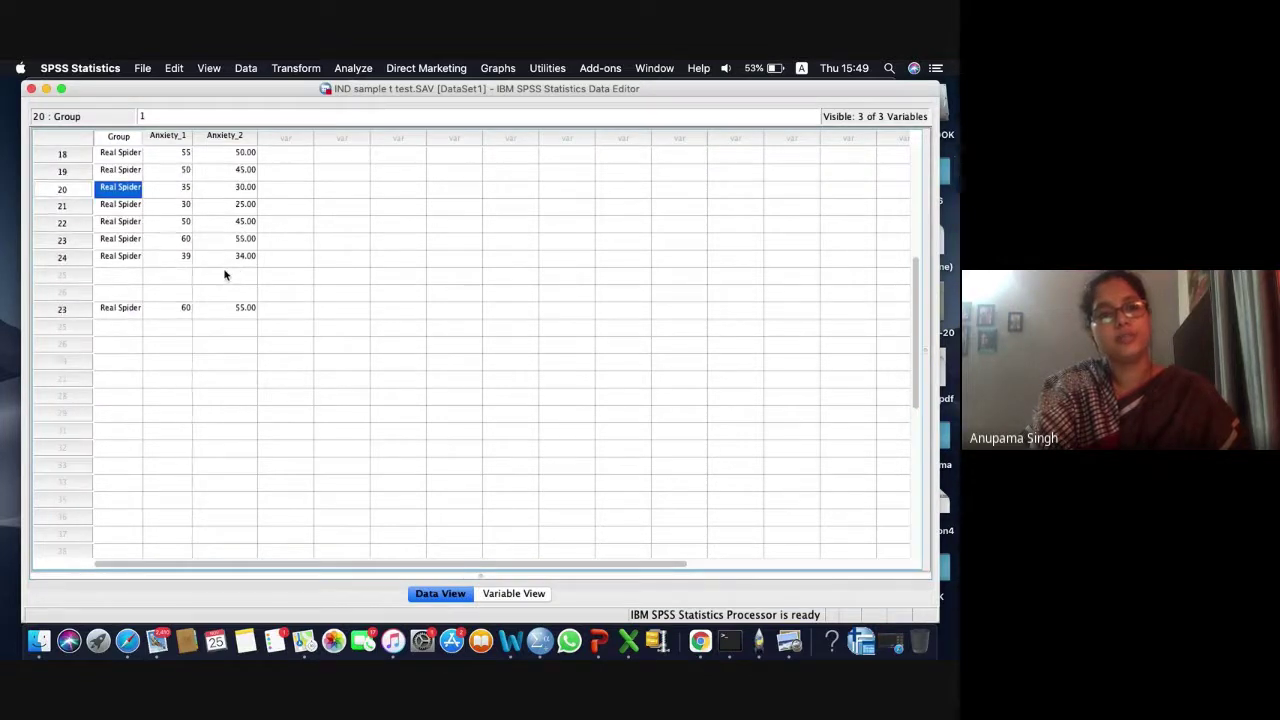
scroll(224, 275, up, 6)
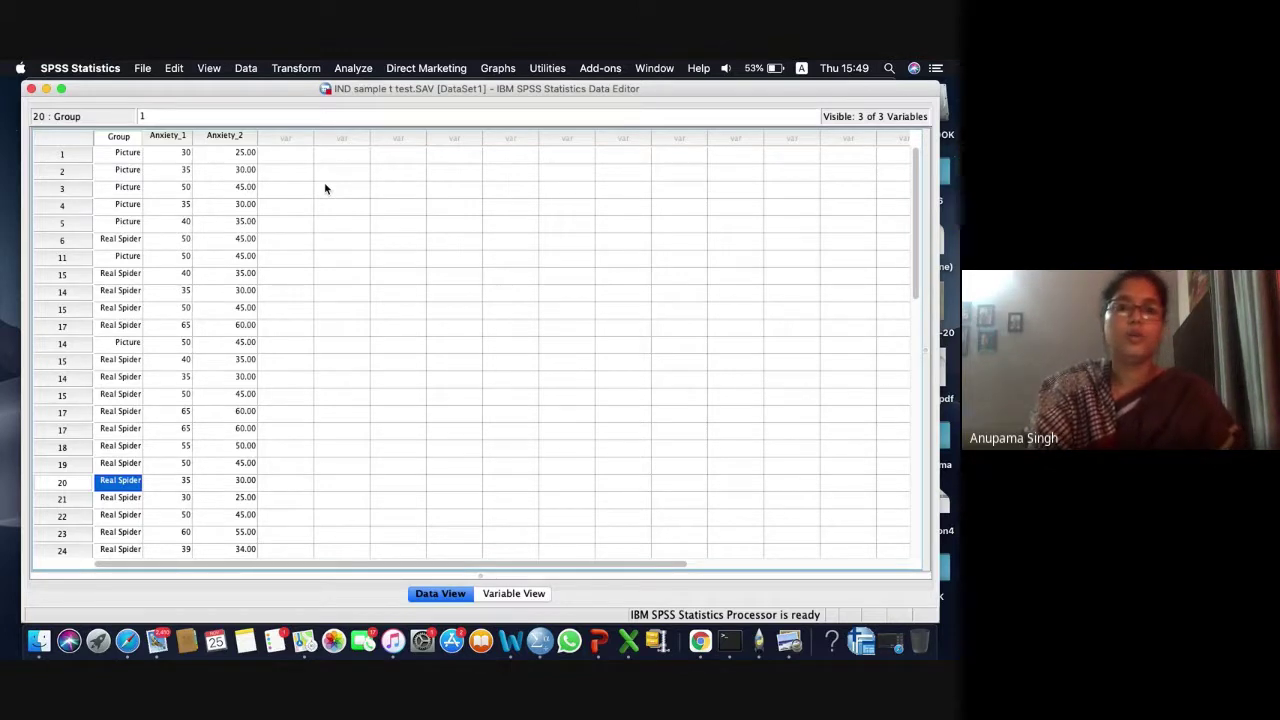
click(350, 70)
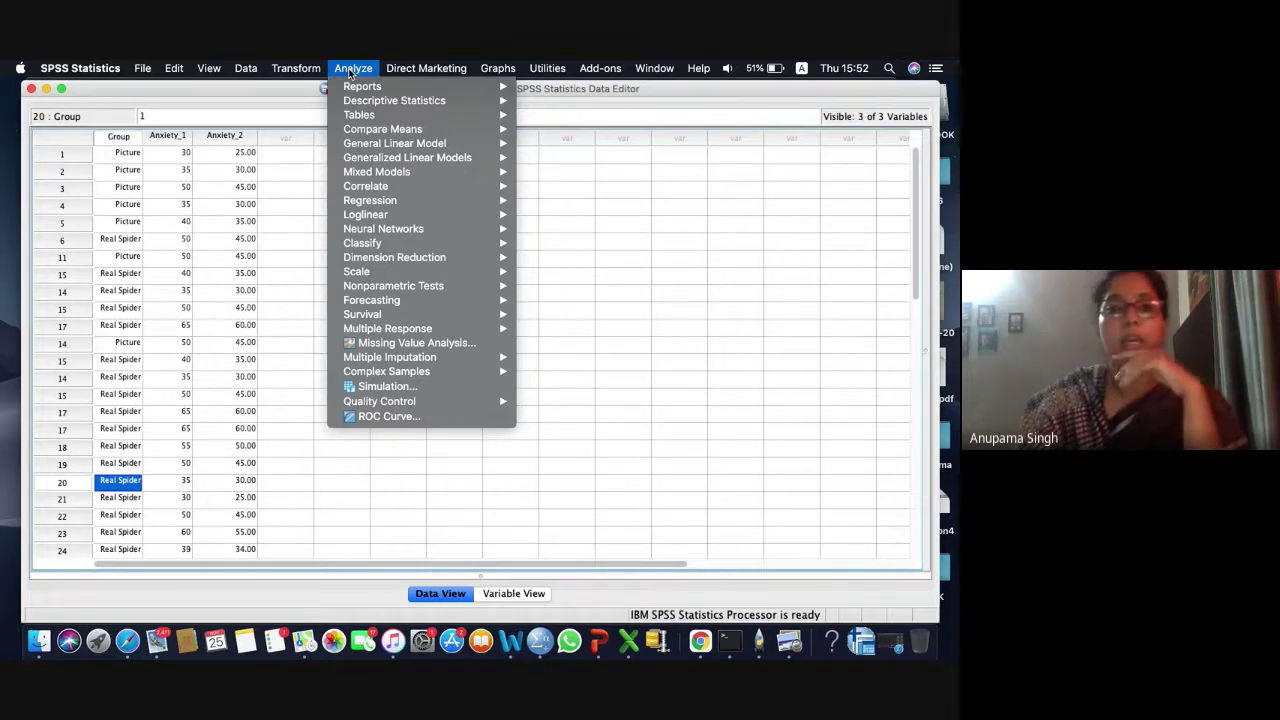
mouse_move(440, 66)
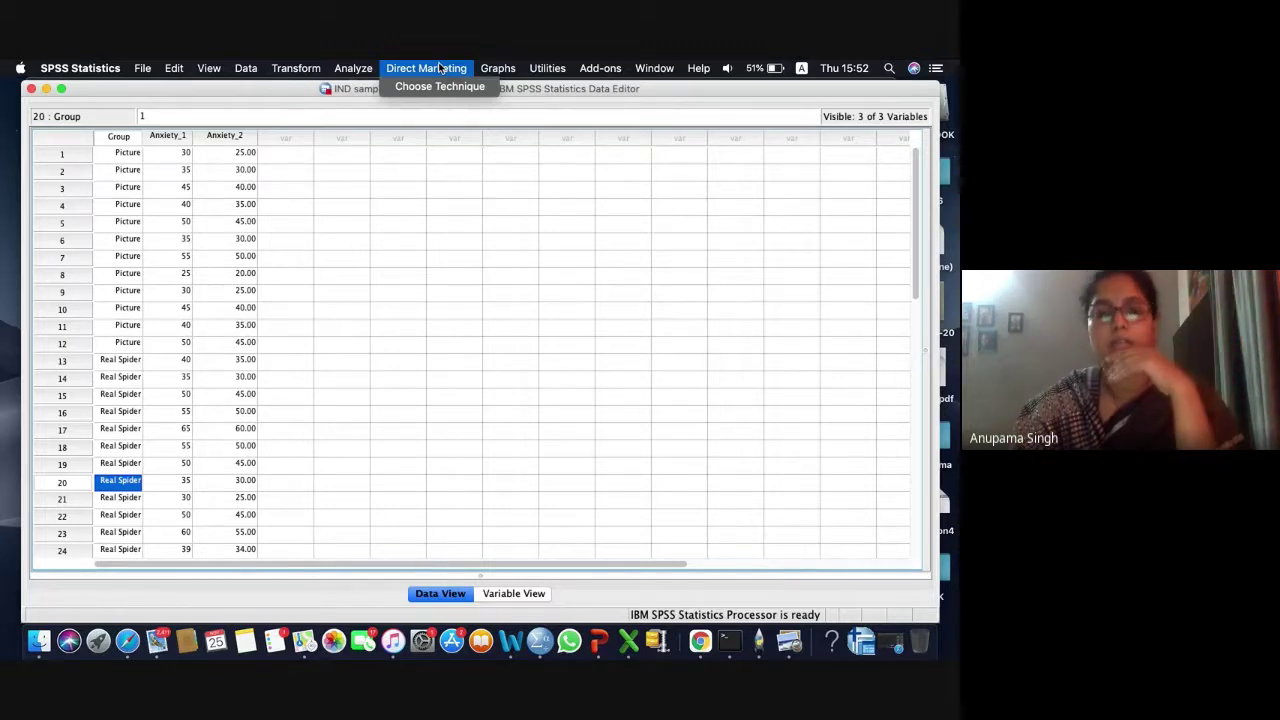
mouse_move(340, 67)
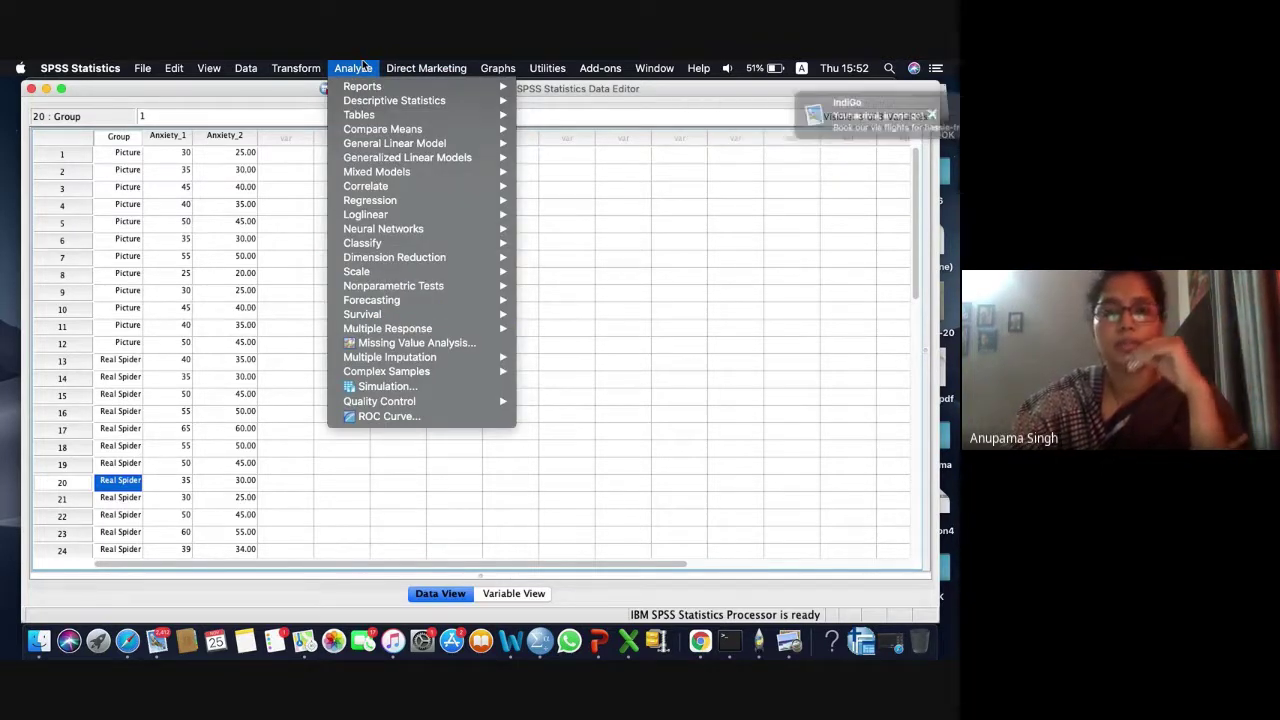
mouse_move(390, 288)
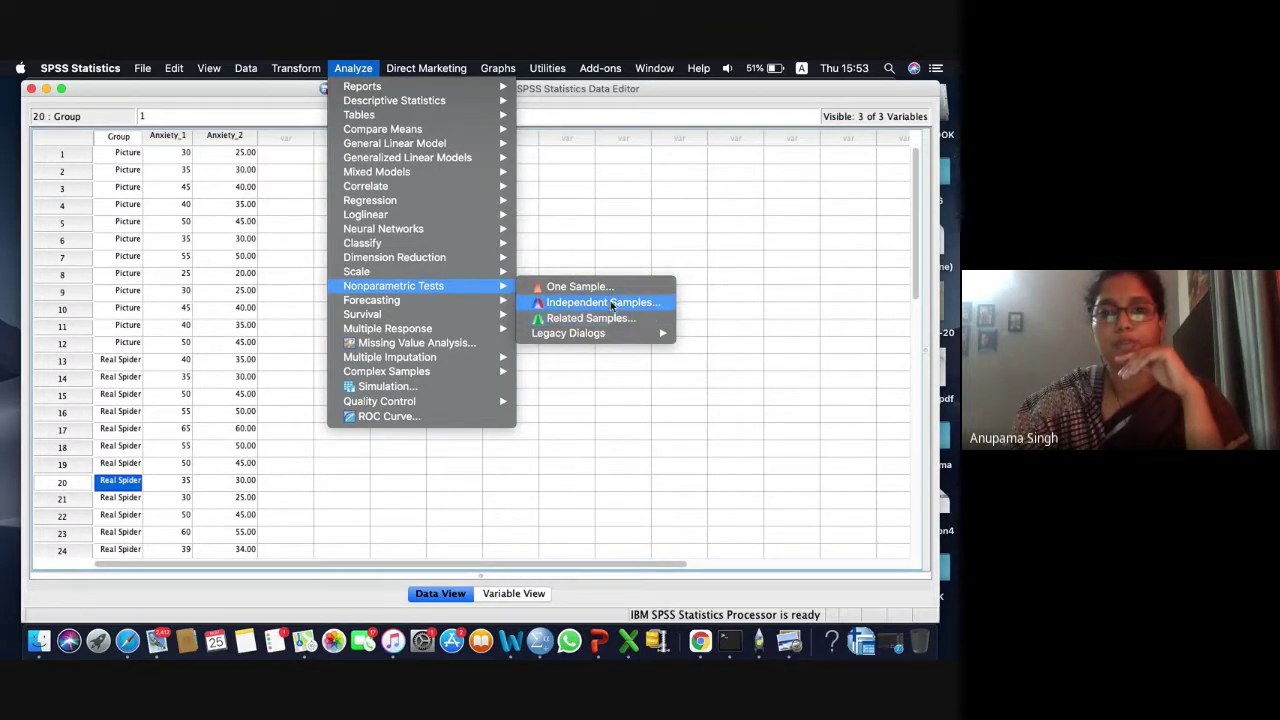
mouse_move(604, 336)
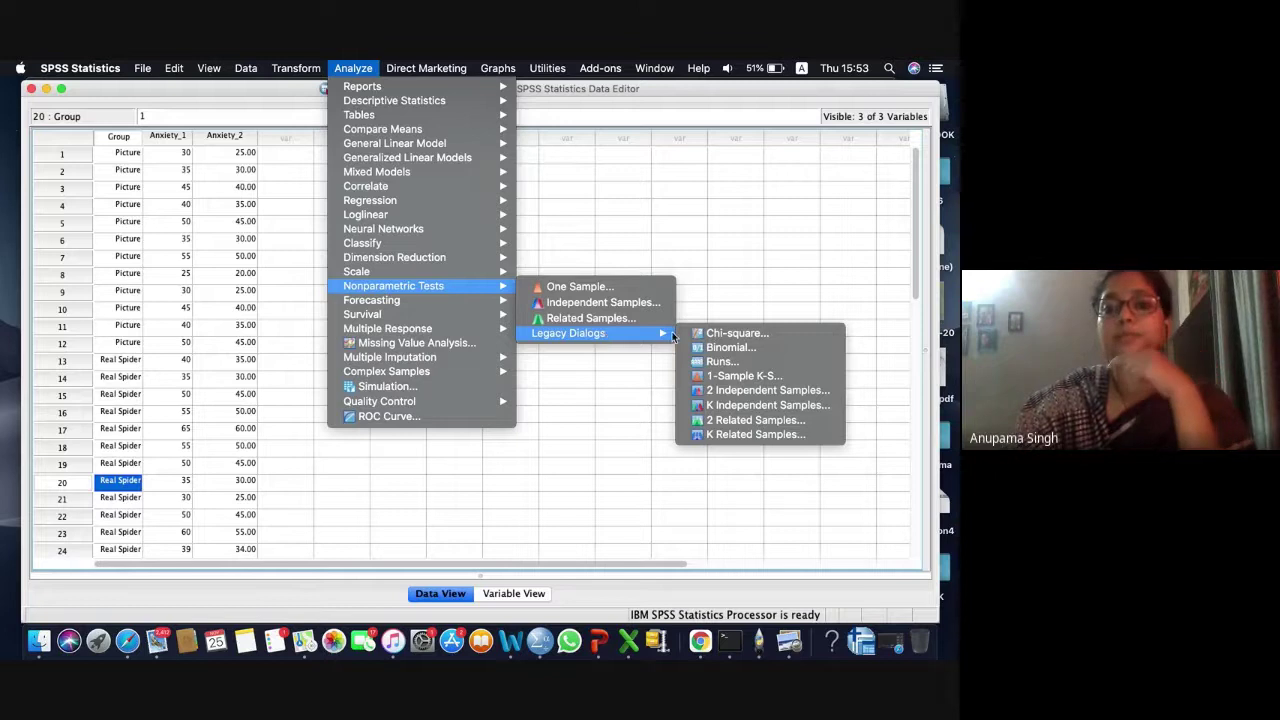
click(743, 377)
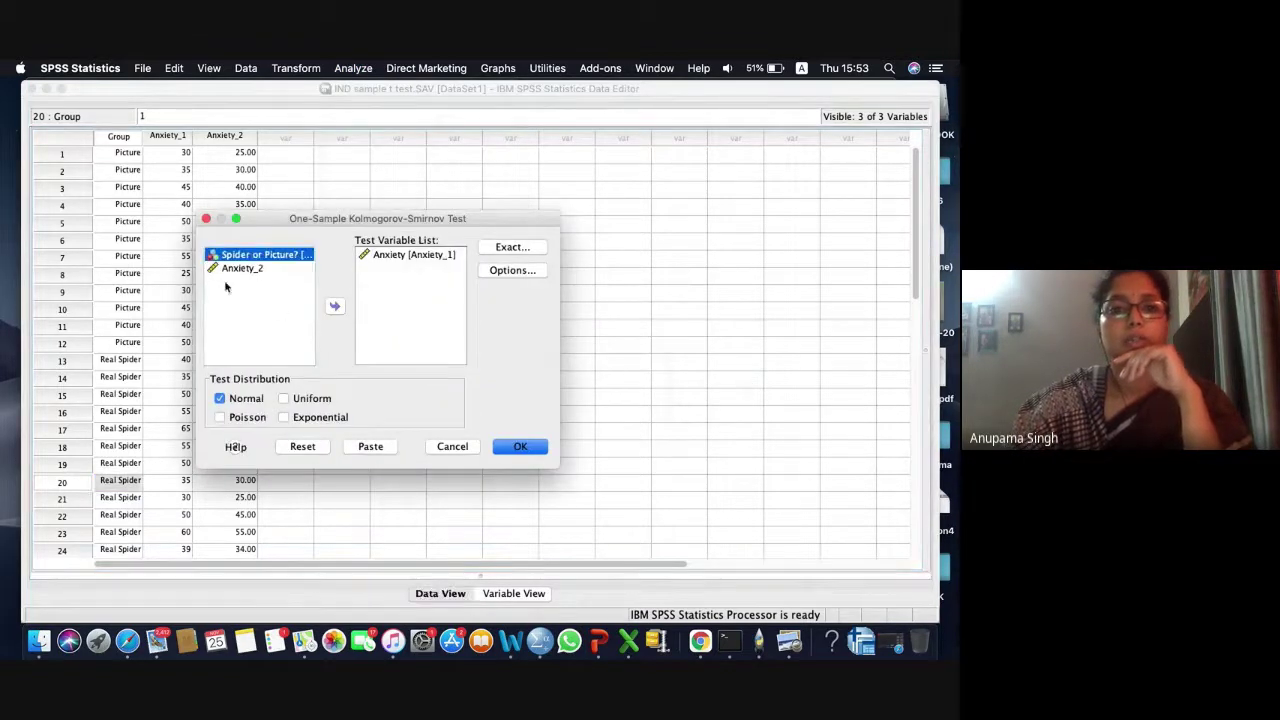
Reset the Kolmogorov-Smirnov test settings and add Anxiety [Anxiety_1] as the test variable
click(310, 452)
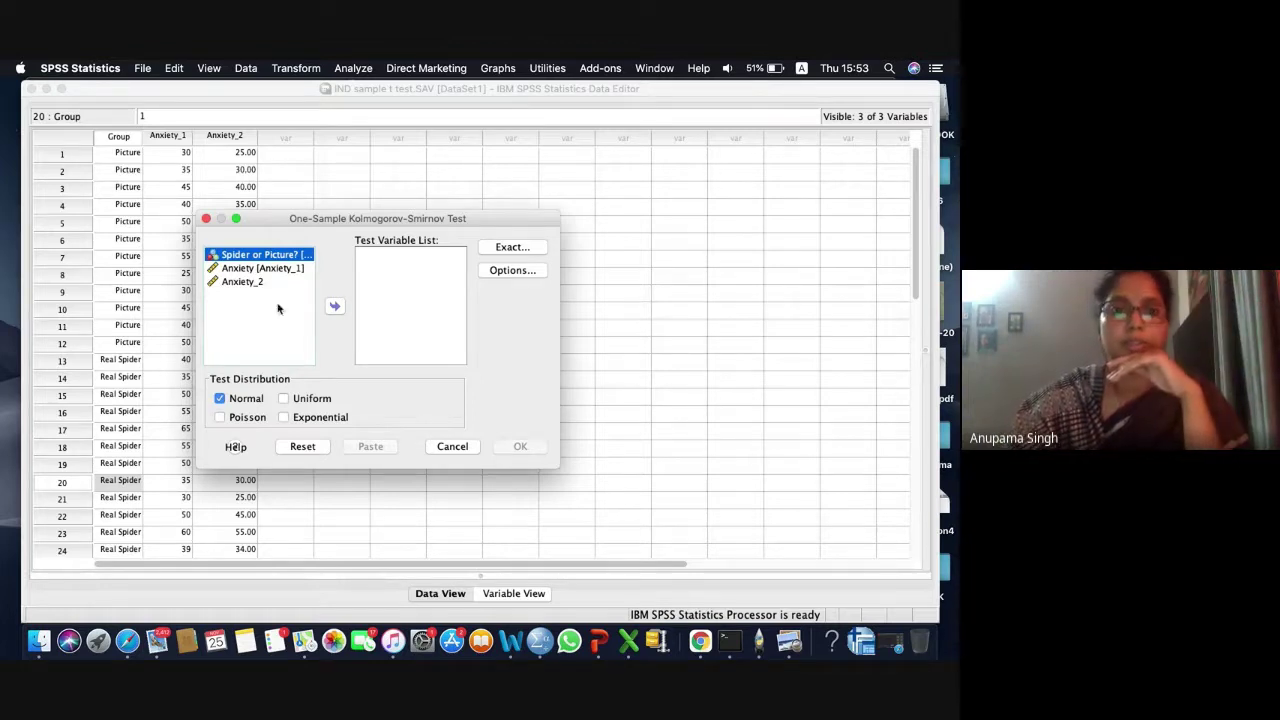
click(266, 268)
click(335, 308)
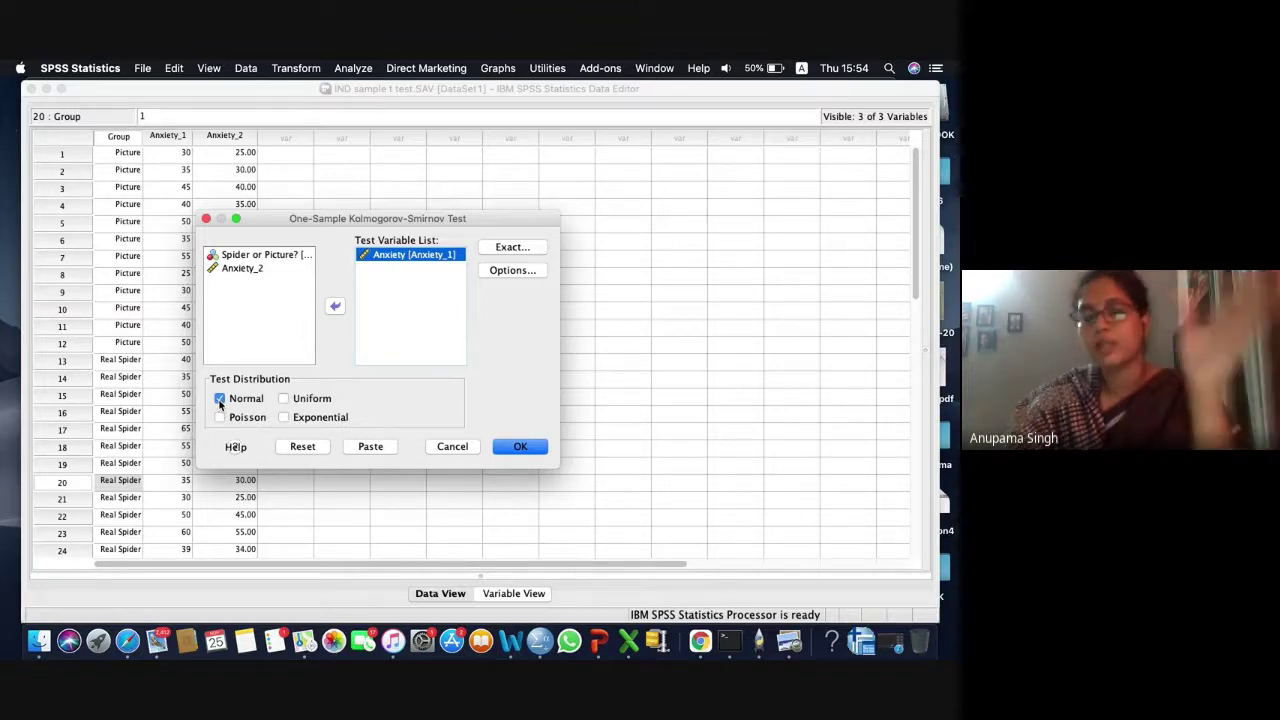
Enable the Descriptive and Quartiles statistics and run the one-sample K-S normality test on Anxiety_1, keeping the exact test settings as they are
click(512, 247)
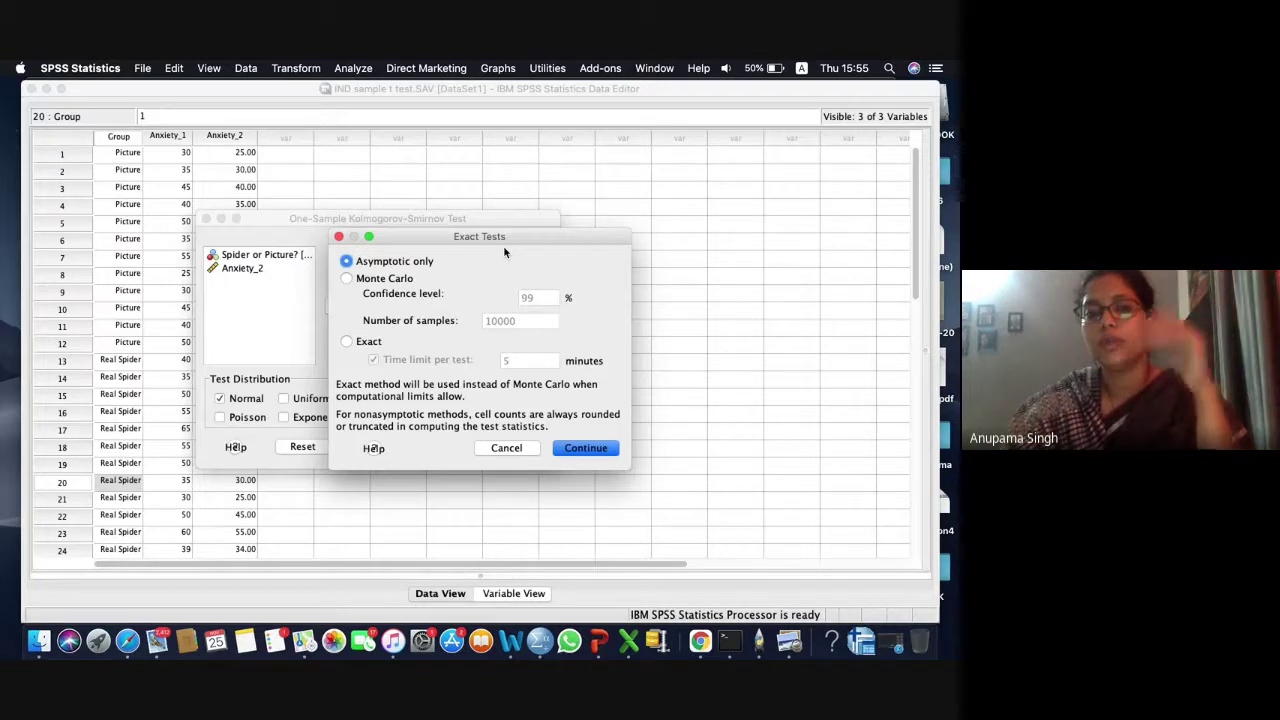
click(506, 449)
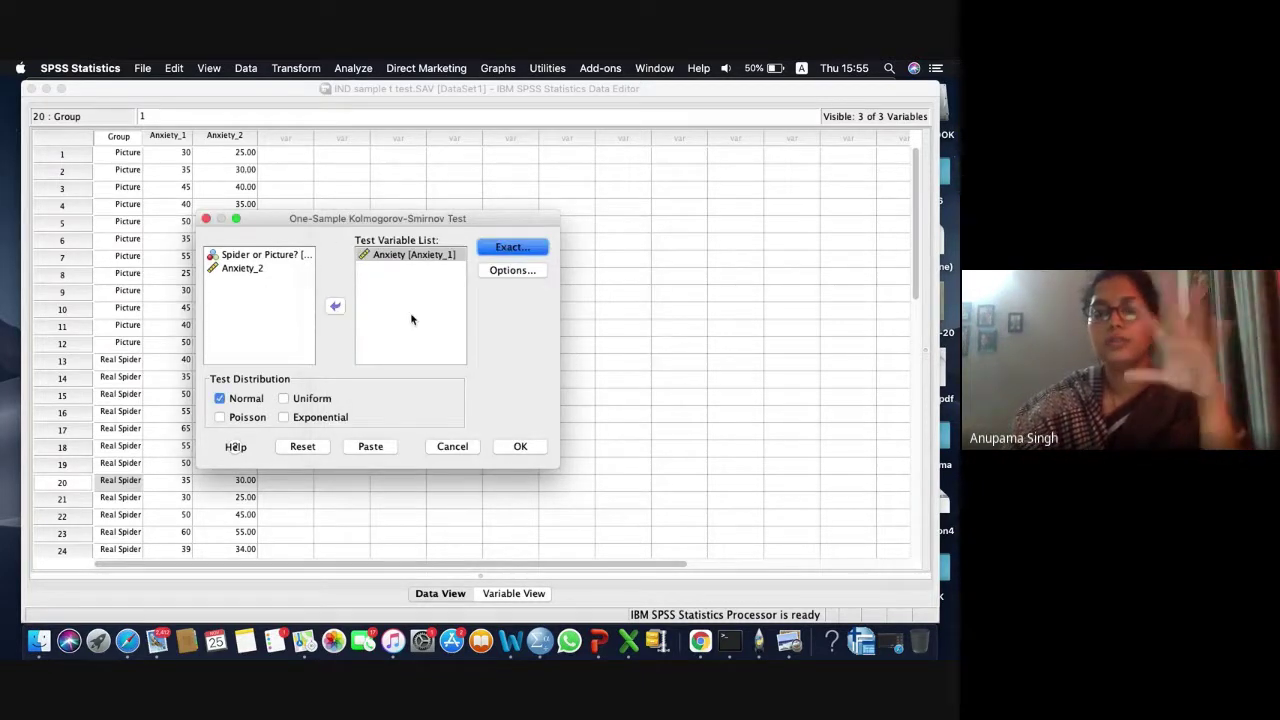
click(528, 272)
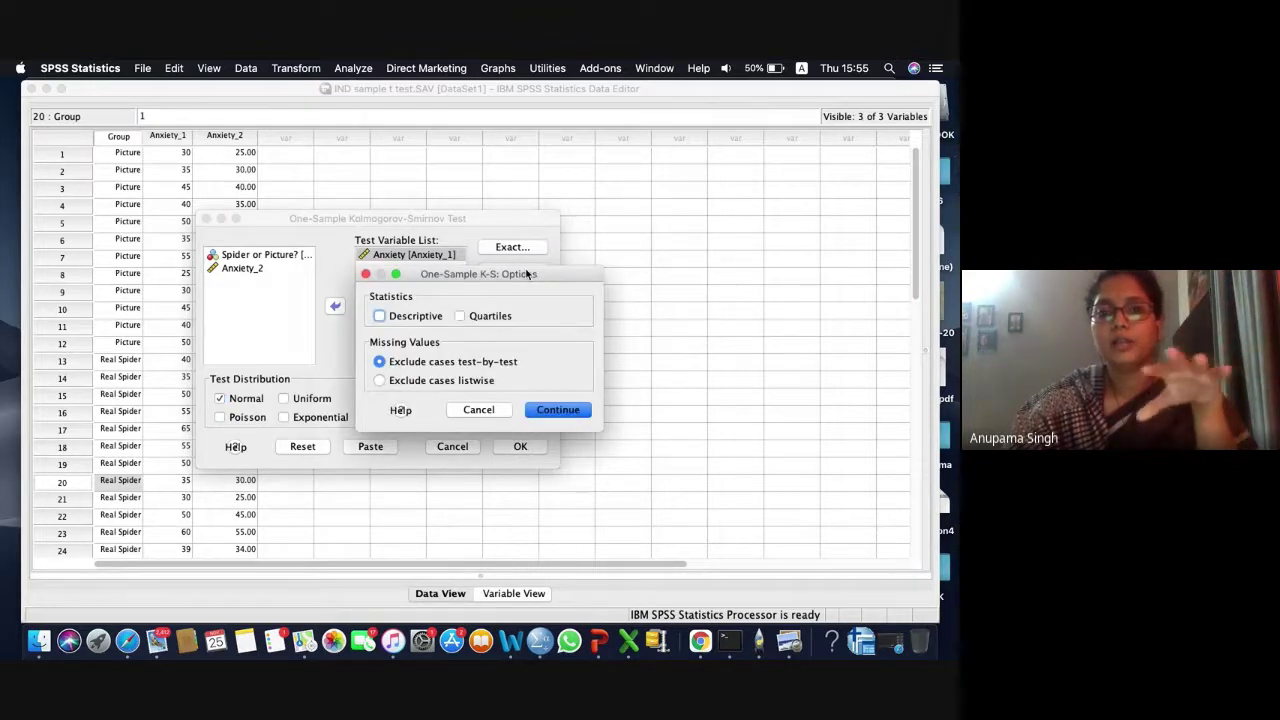
mouse_move(527, 273)
mouse_down()
mouse_move(509, 436)
mouse_move(533, 251)
mouse_up()
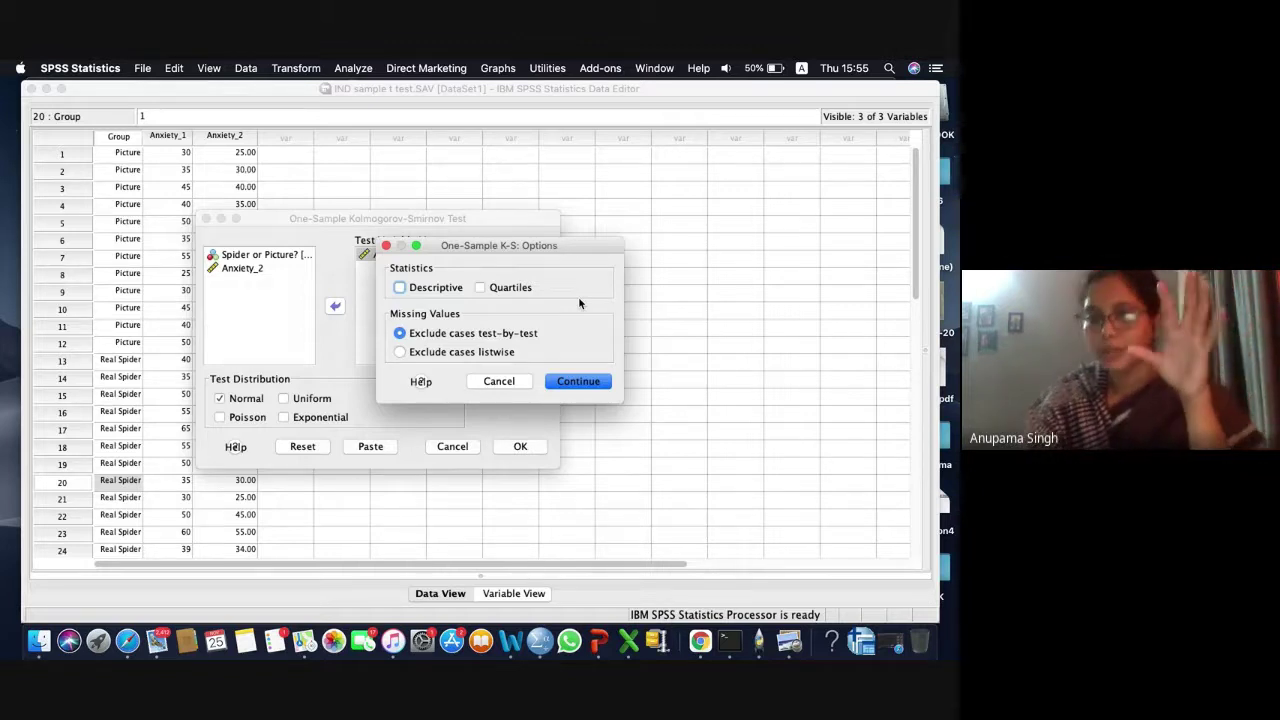
click(399, 288)
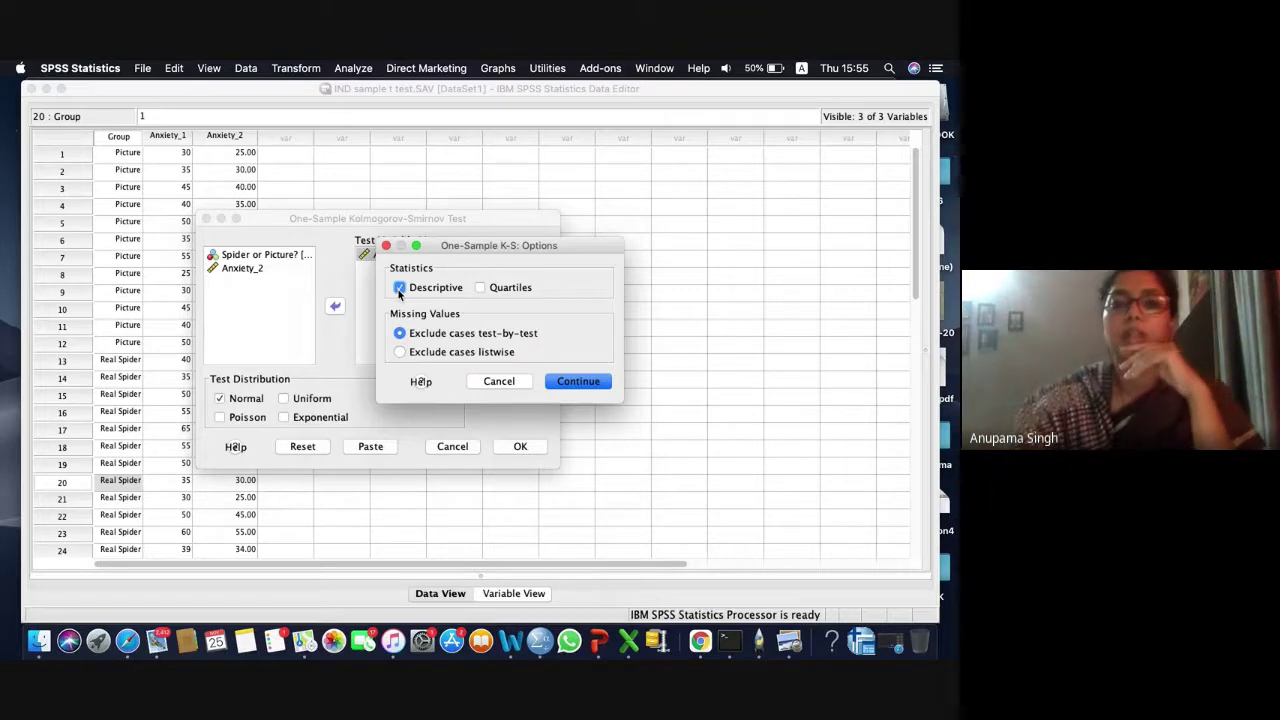
click(481, 288)
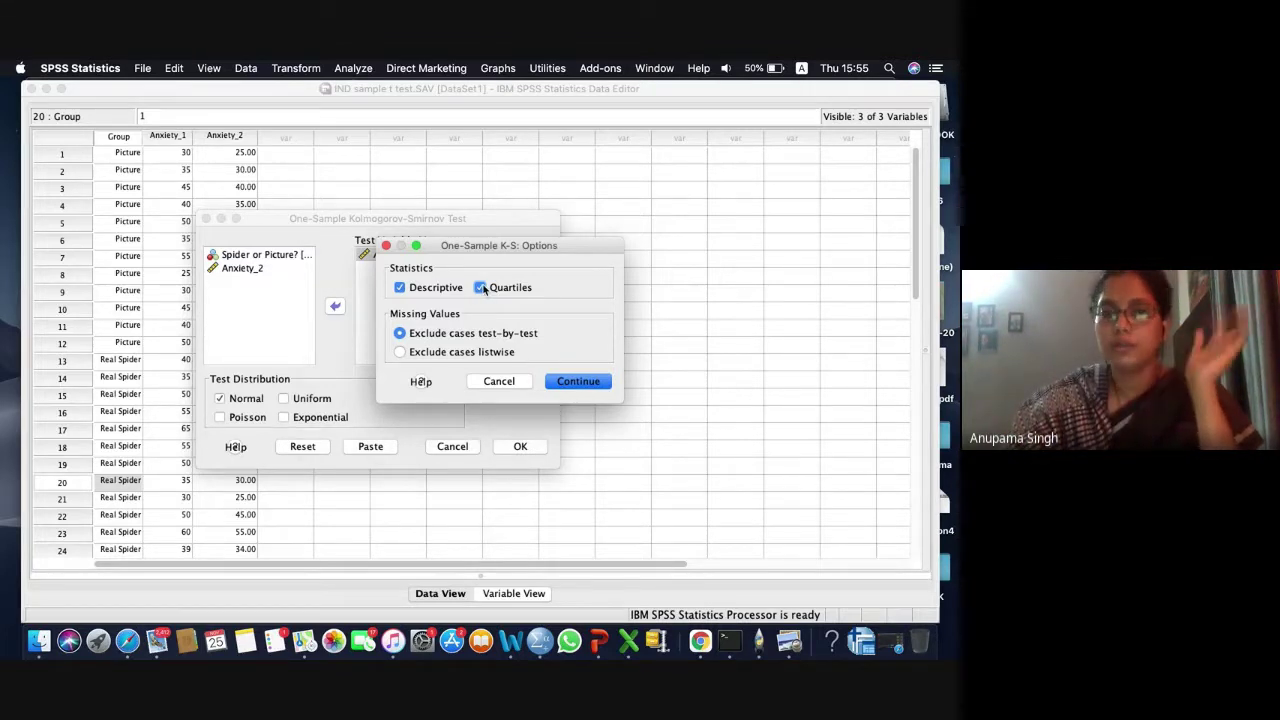
click(568, 383)
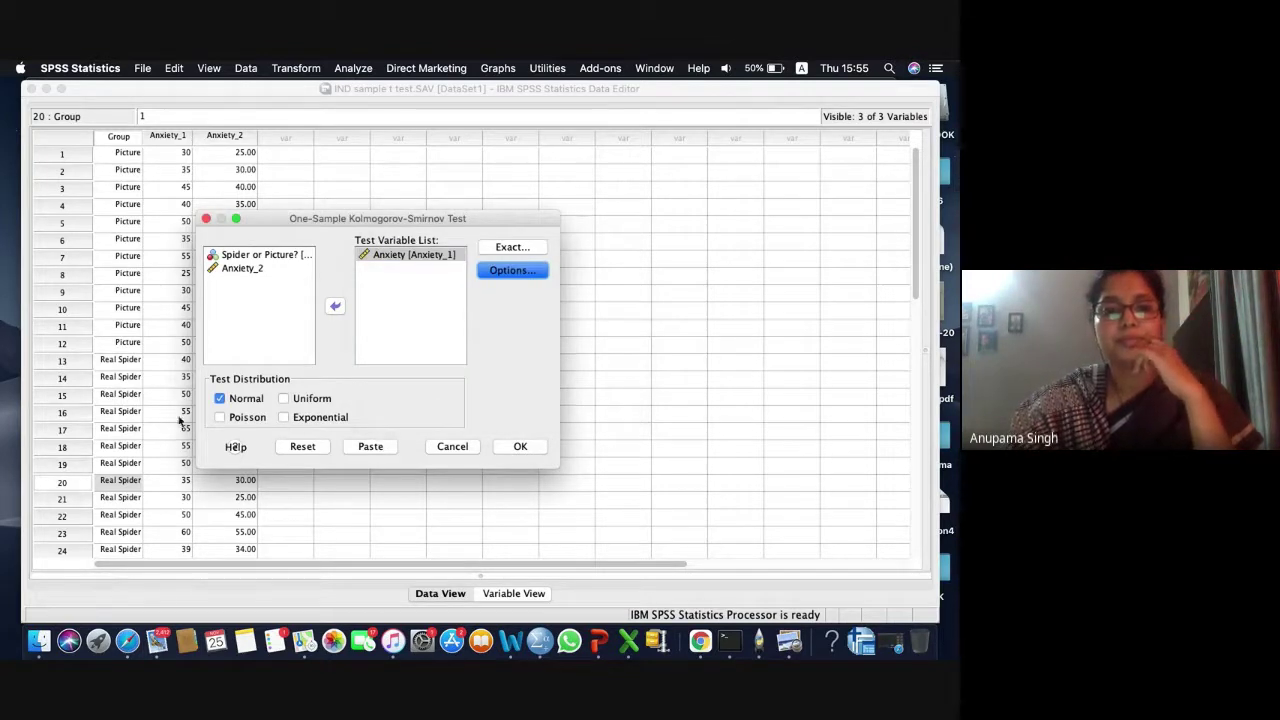
click(520, 448)
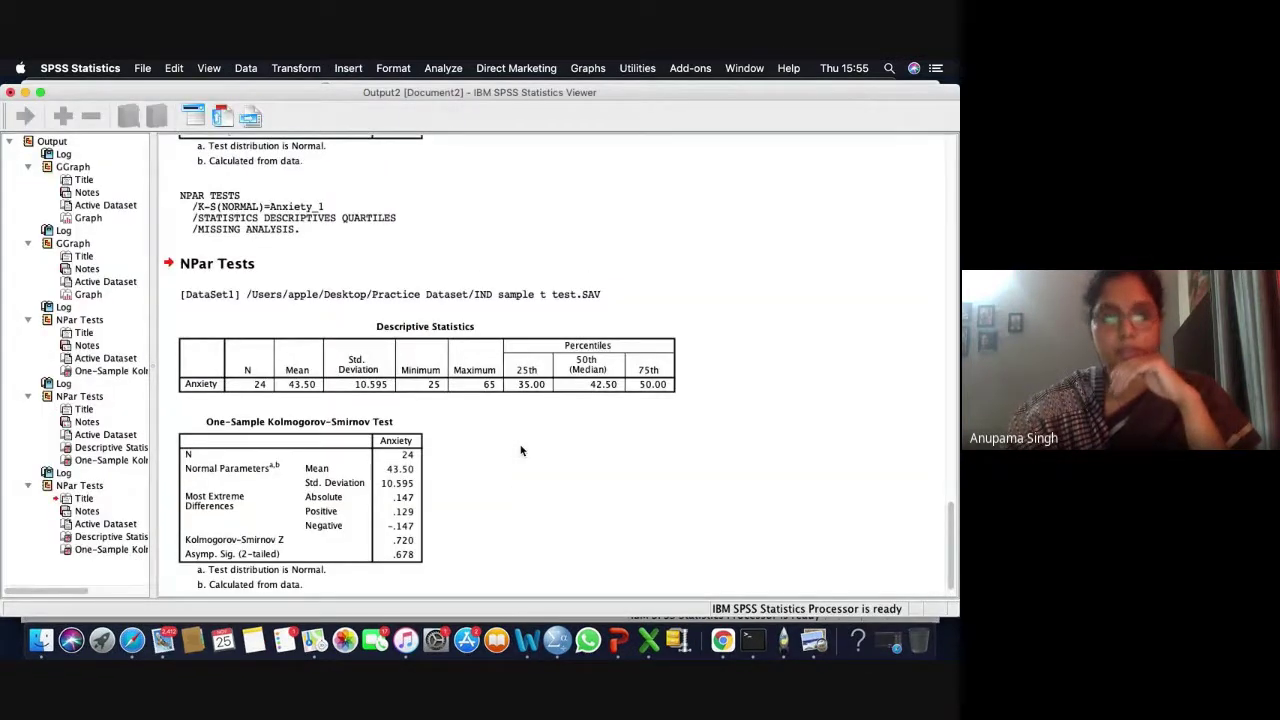
Examine the Descriptive Statistics table for Anxiety, including its mean, standard deviation, minimum, maximum and percentiles
click(432, 384)
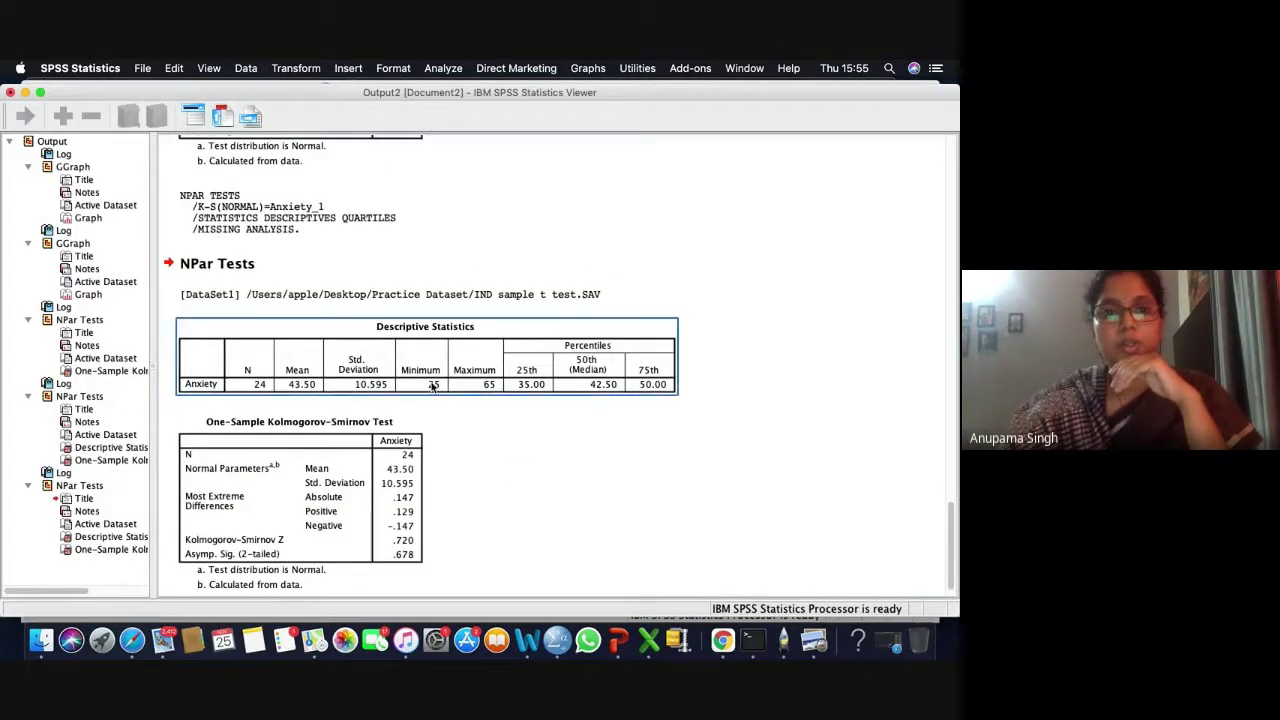
click(183, 296)
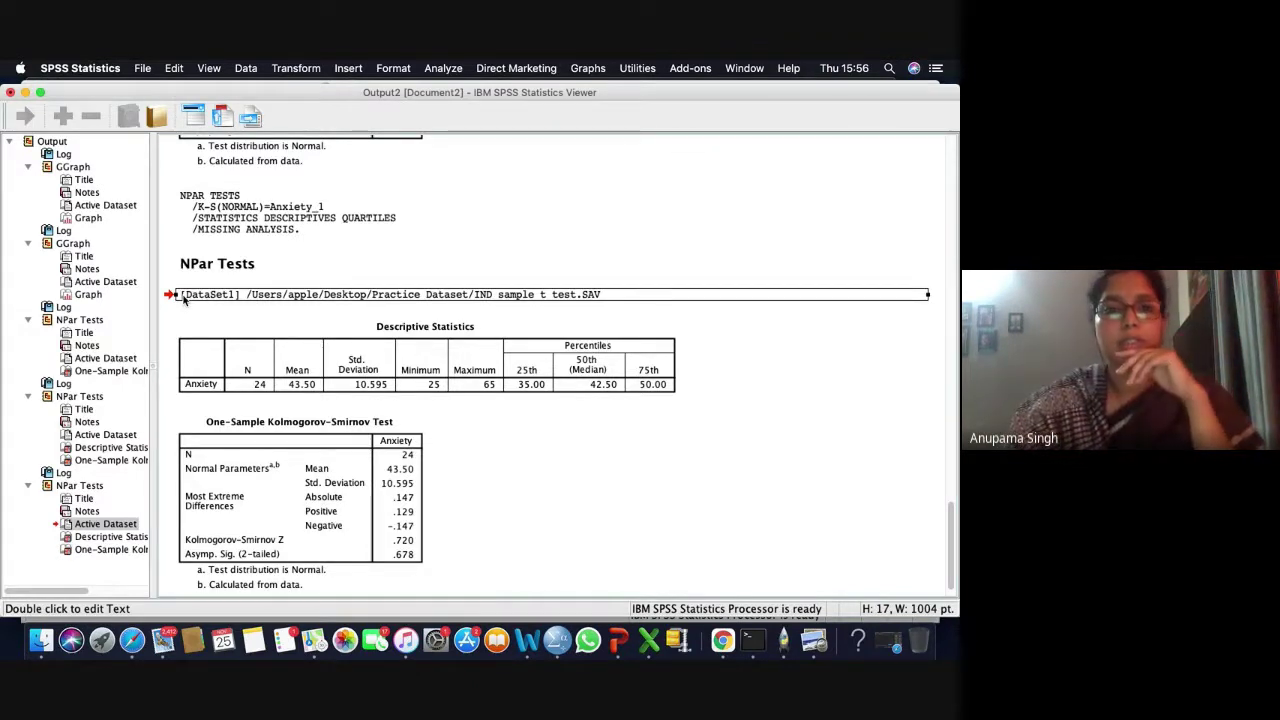
scroll(558, 446, up, 5)
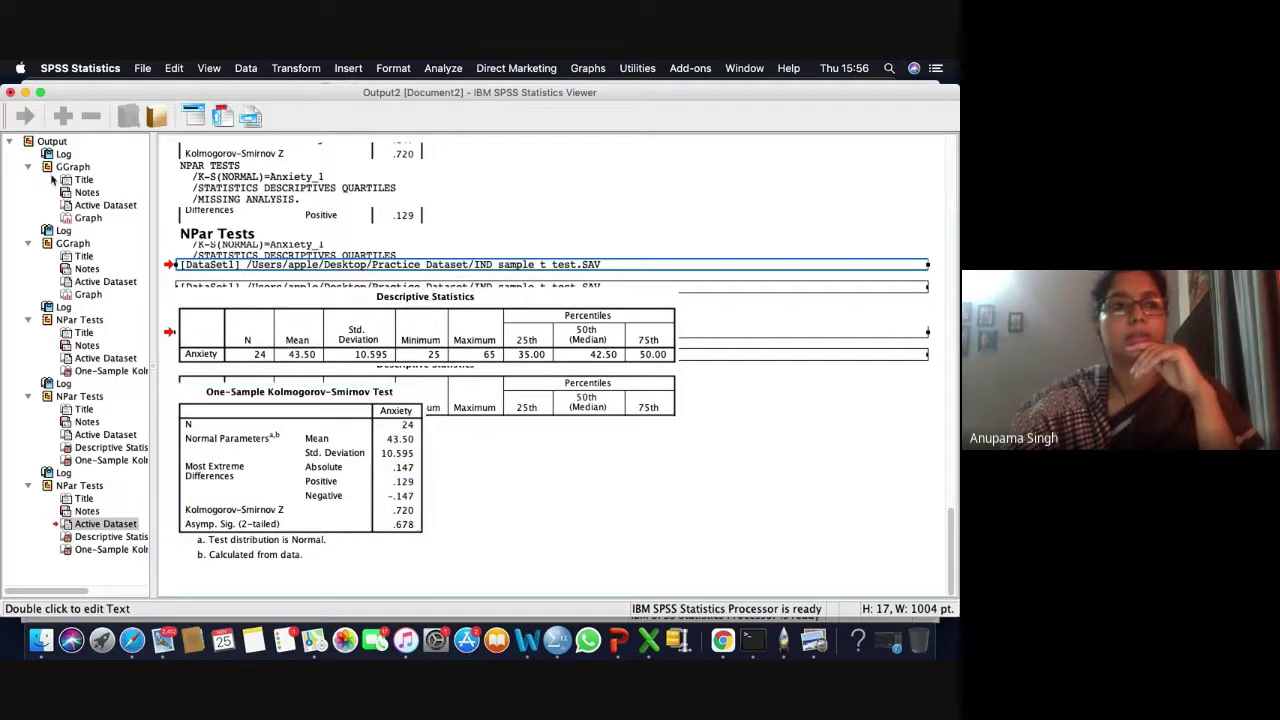
click(25, 92)
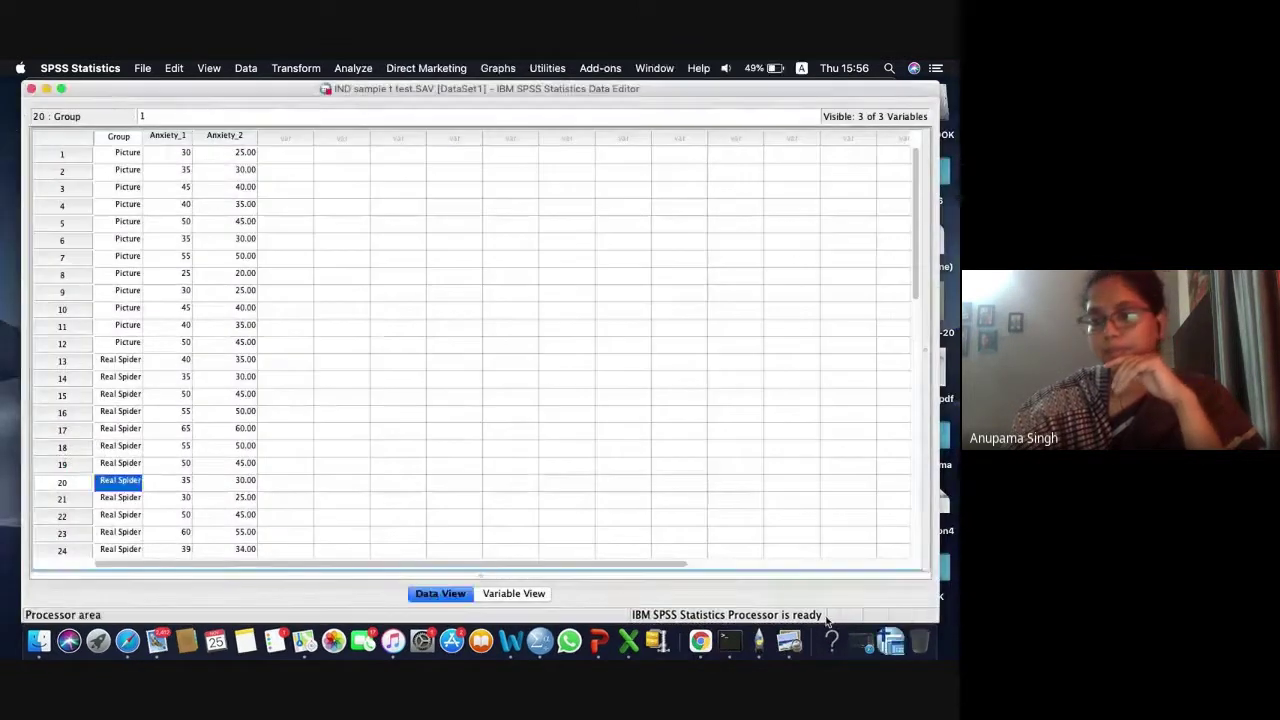
click(890, 645)
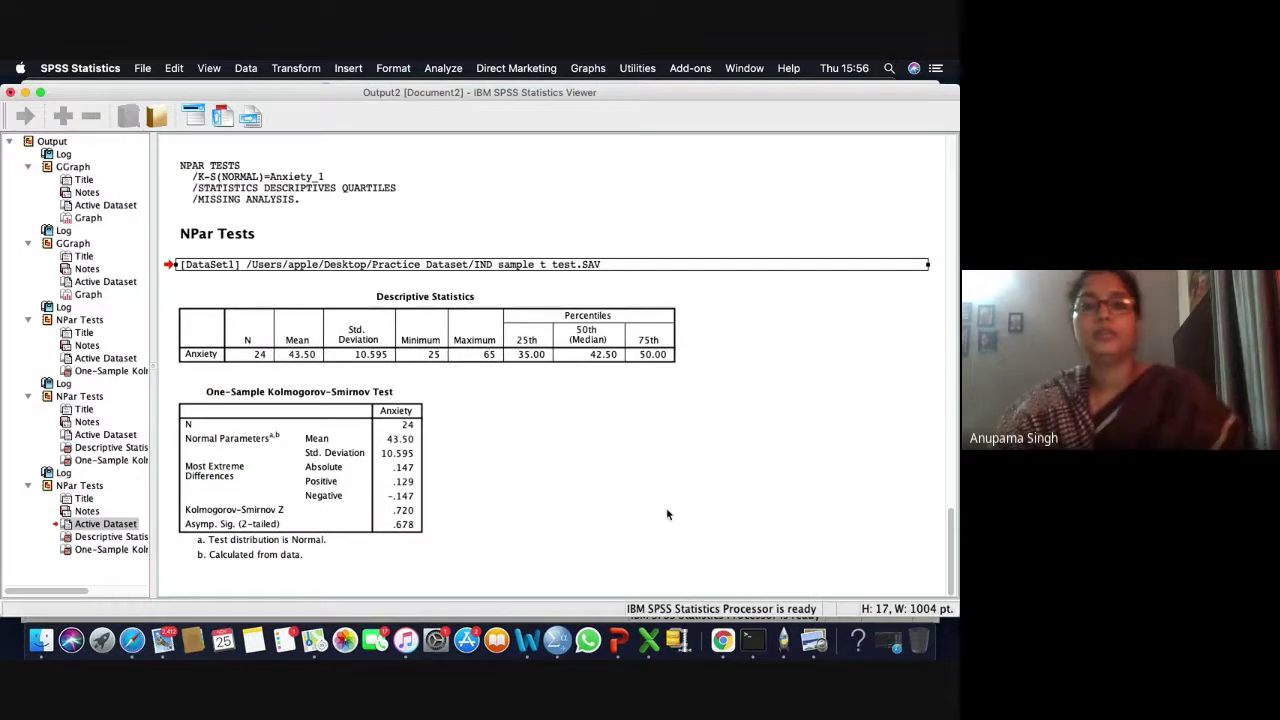
click(430, 341)
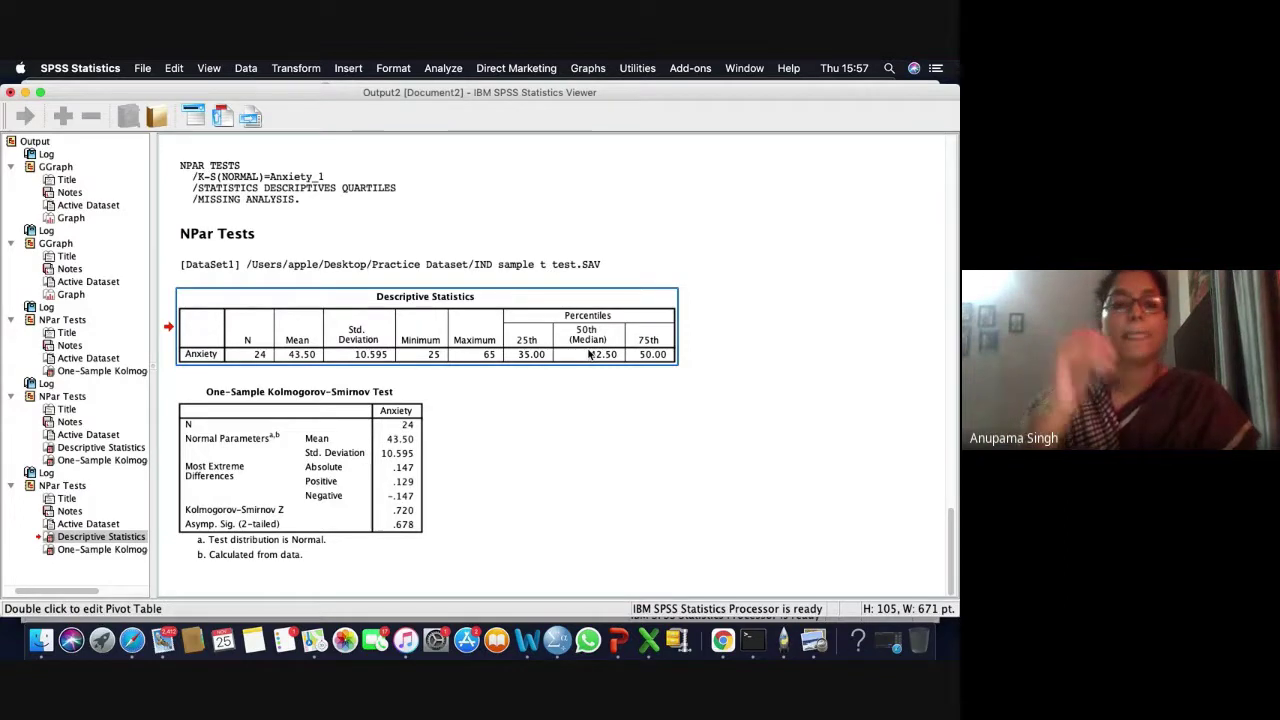
click(233, 422)
click(300, 358)
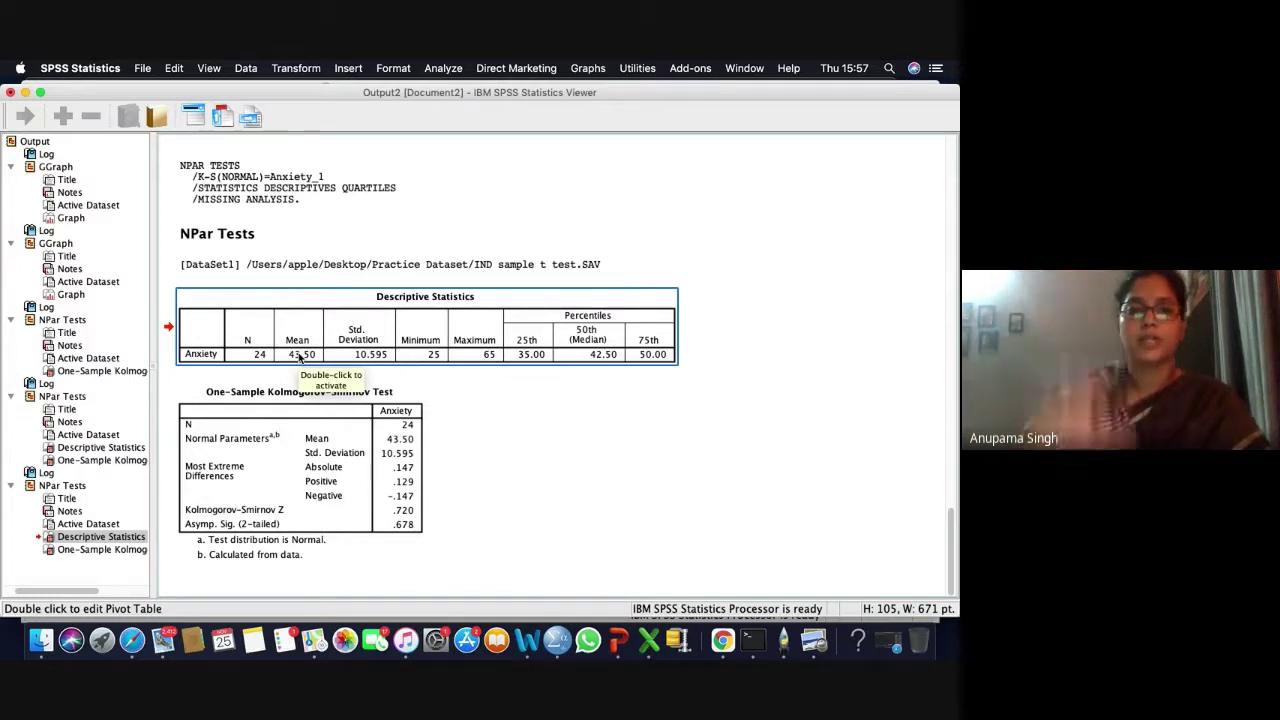
Read the One-Sample Kolmogorov-Smirnov Test table and check its two-tailed asymptotic significance for Anxiety
click(393, 512)
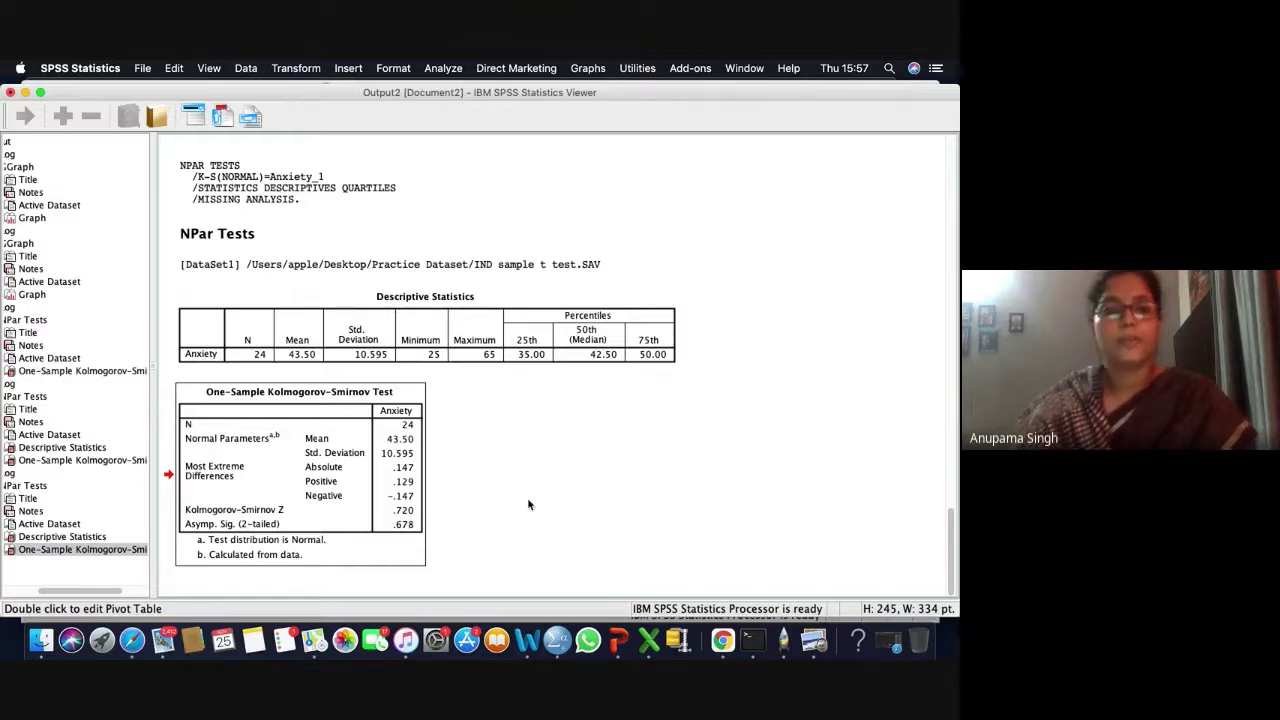
click(256, 461)
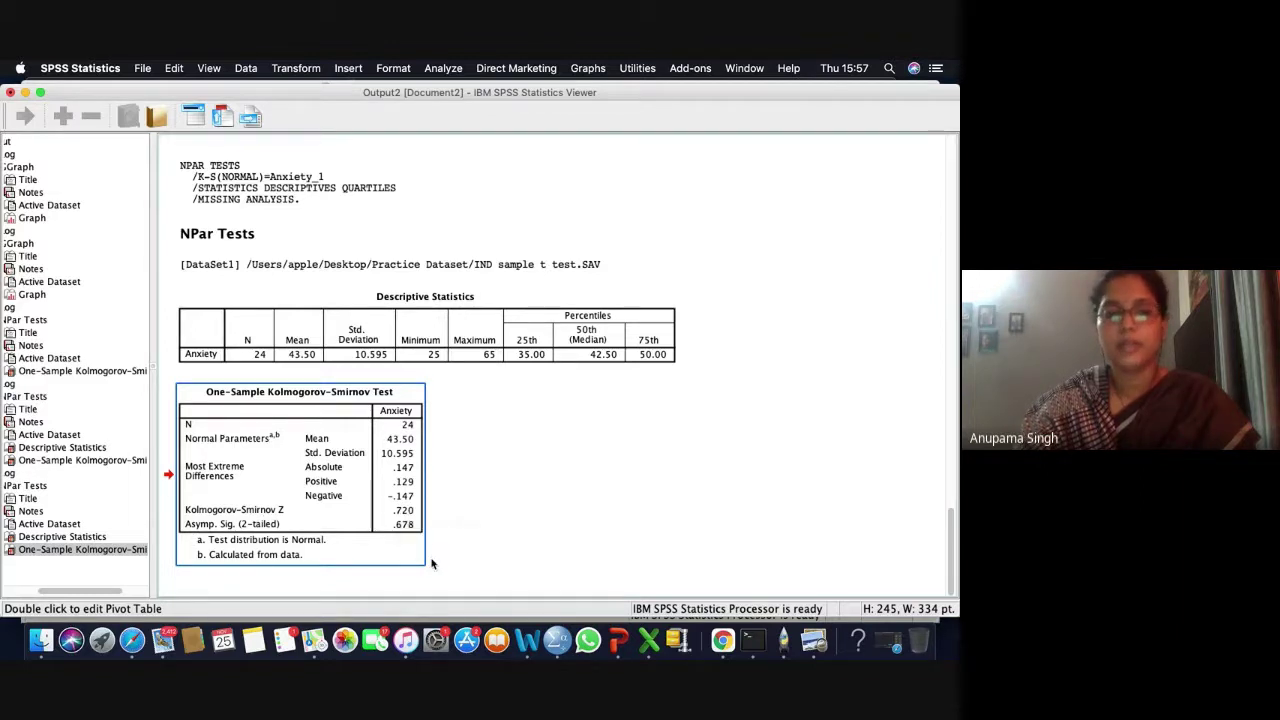
click(539, 557)
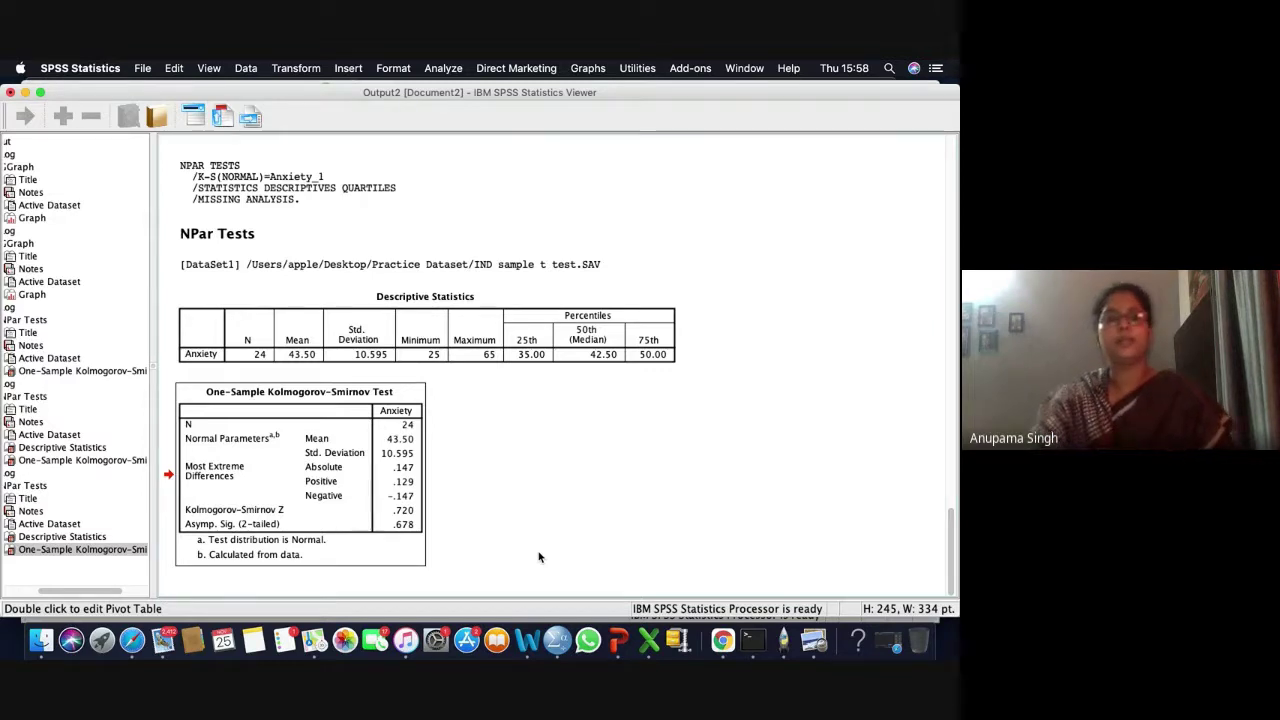
click(301, 550)
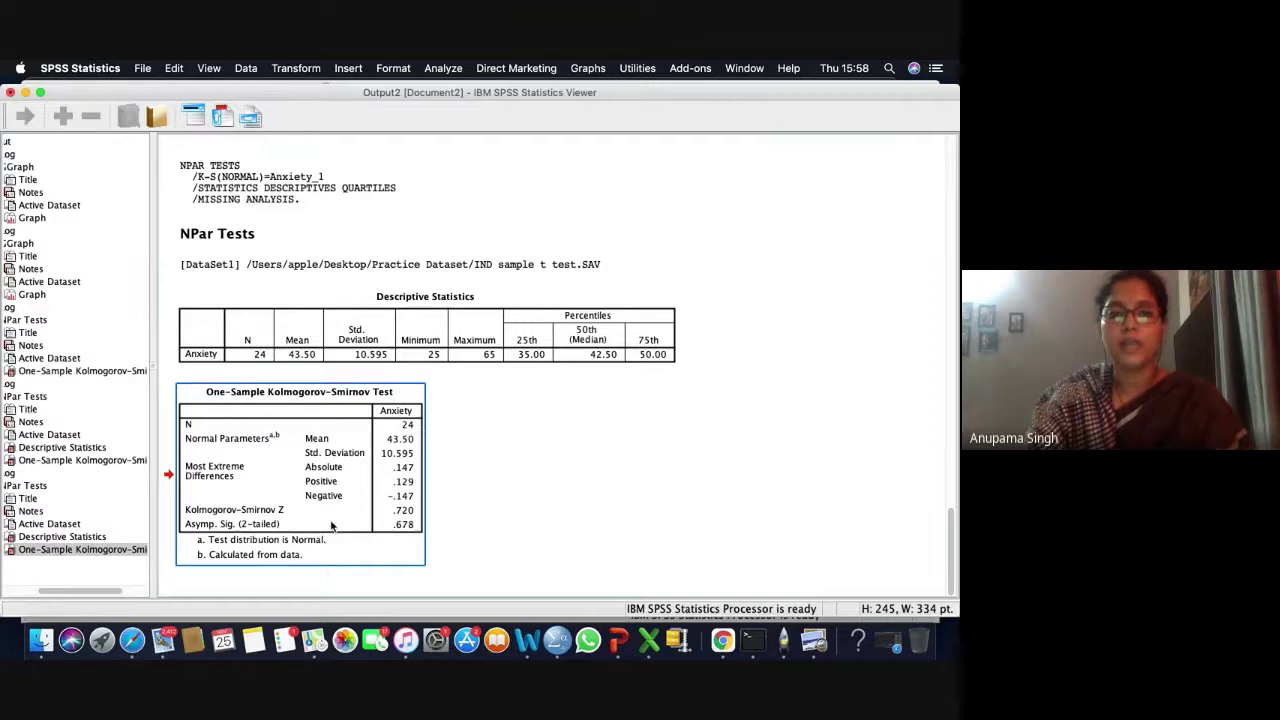
click(436, 546)
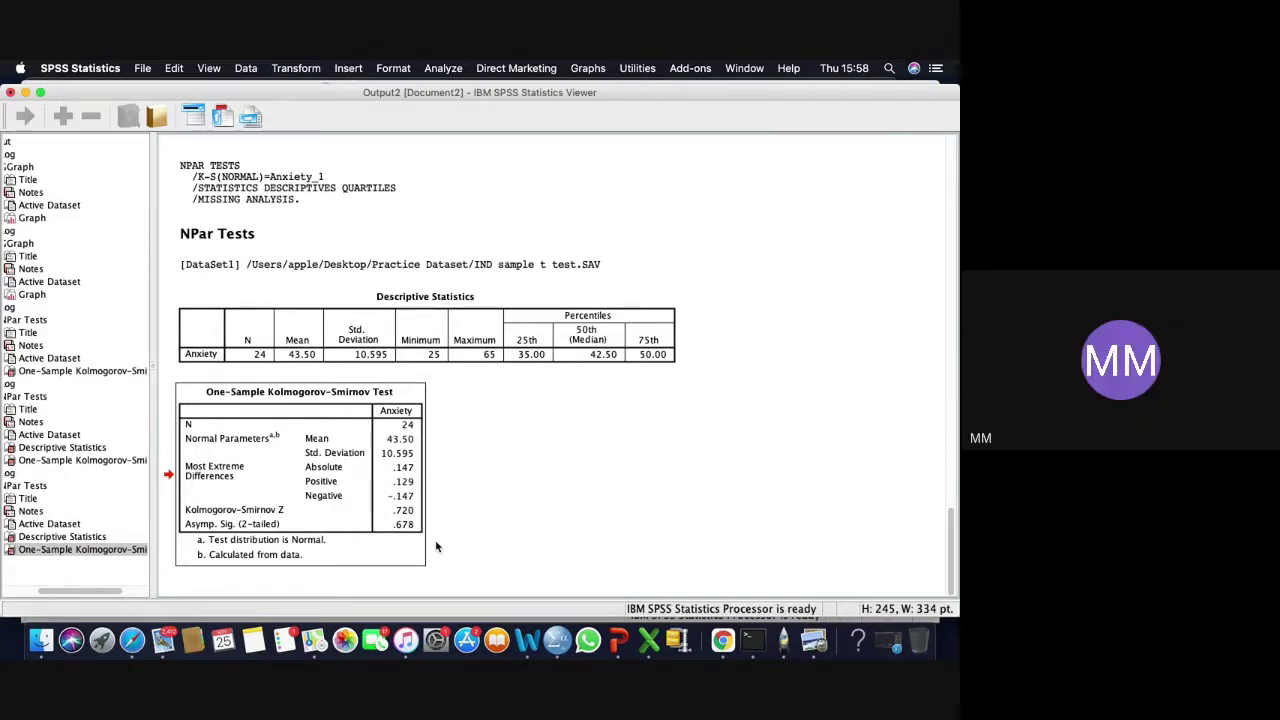
Raise the computer's sound volume
key(XF86AudioRaiseVolume)
key(XF86AudioRaiseVolume)
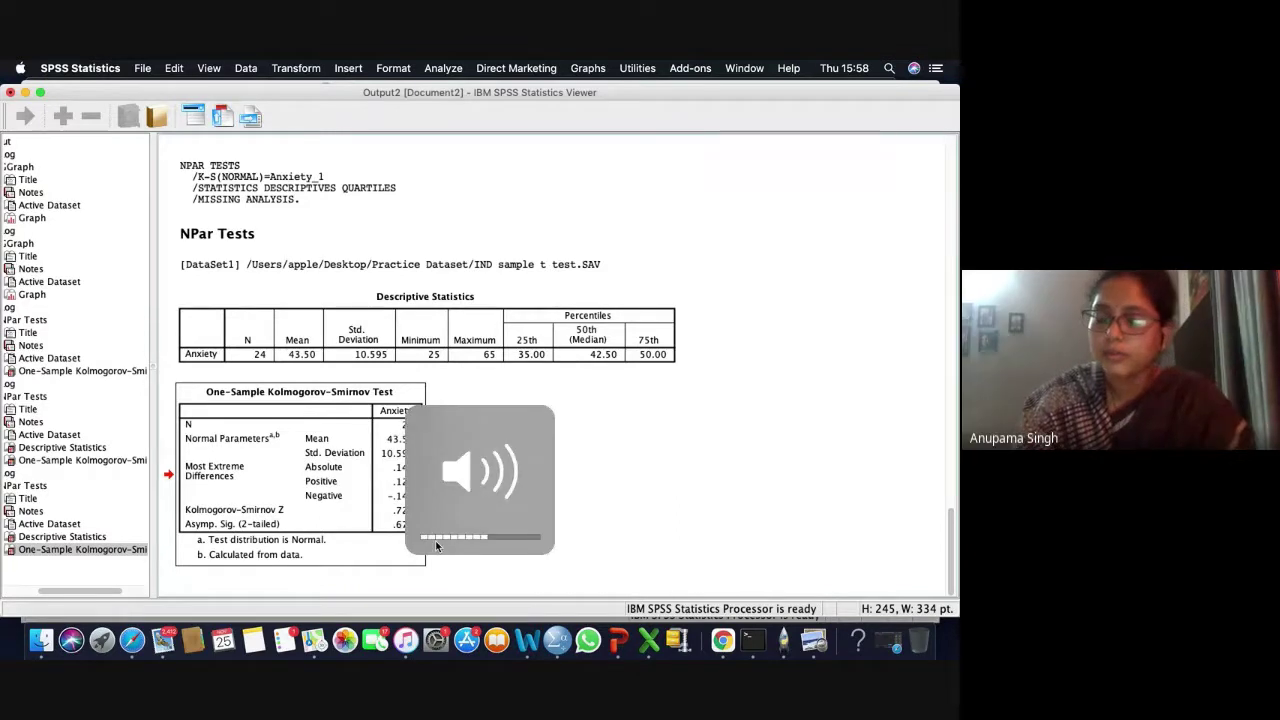
key(XF86AudioRaiseVolume)
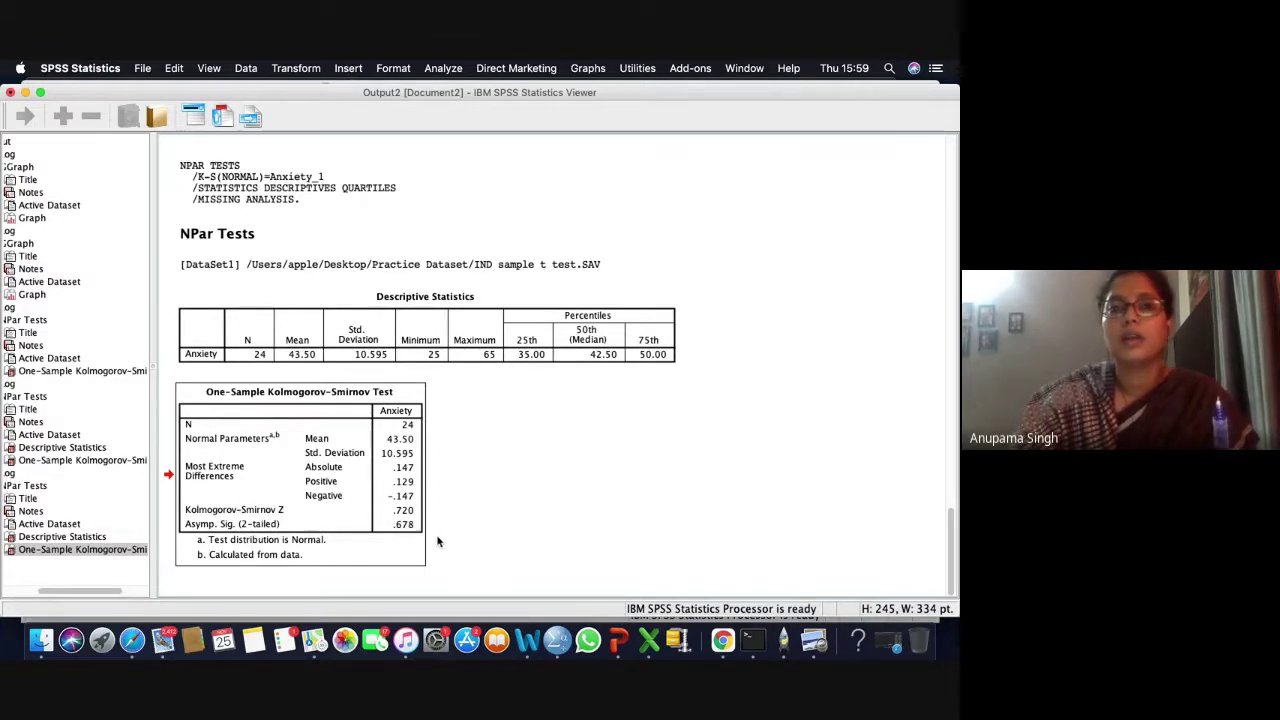
click(440, 69)
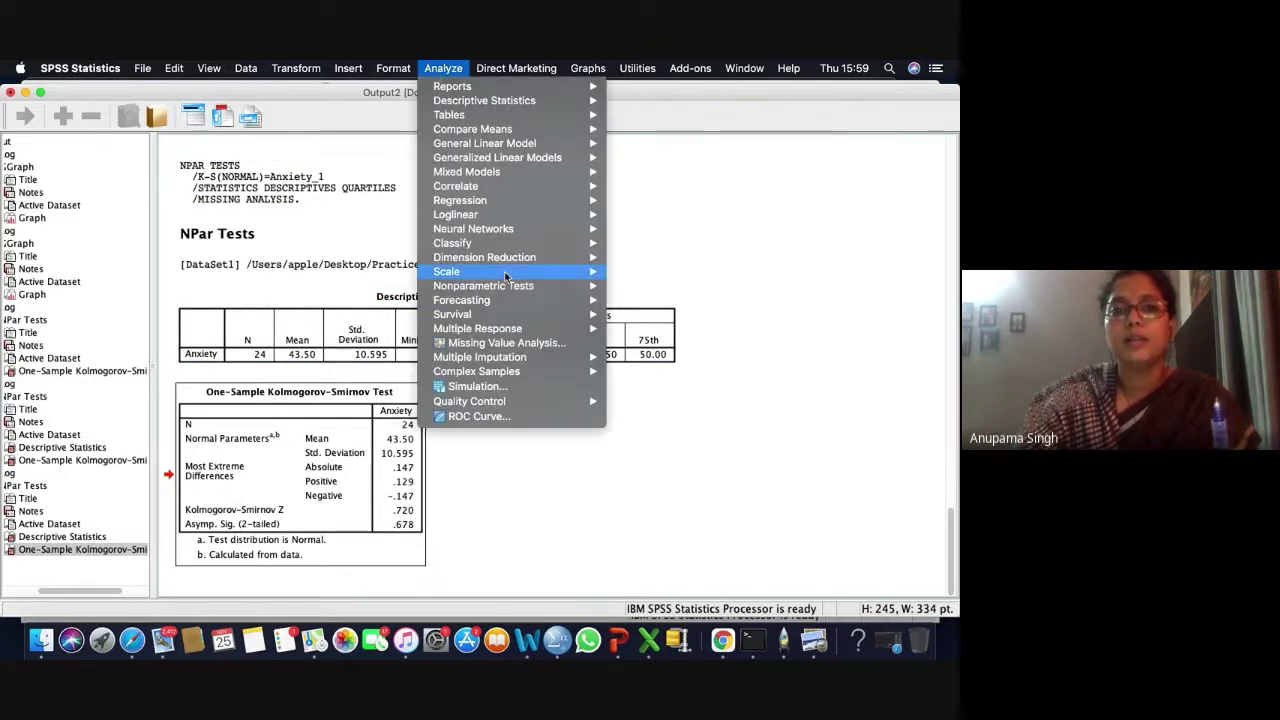
mouse_move(546, 291)
mouse_move(665, 335)
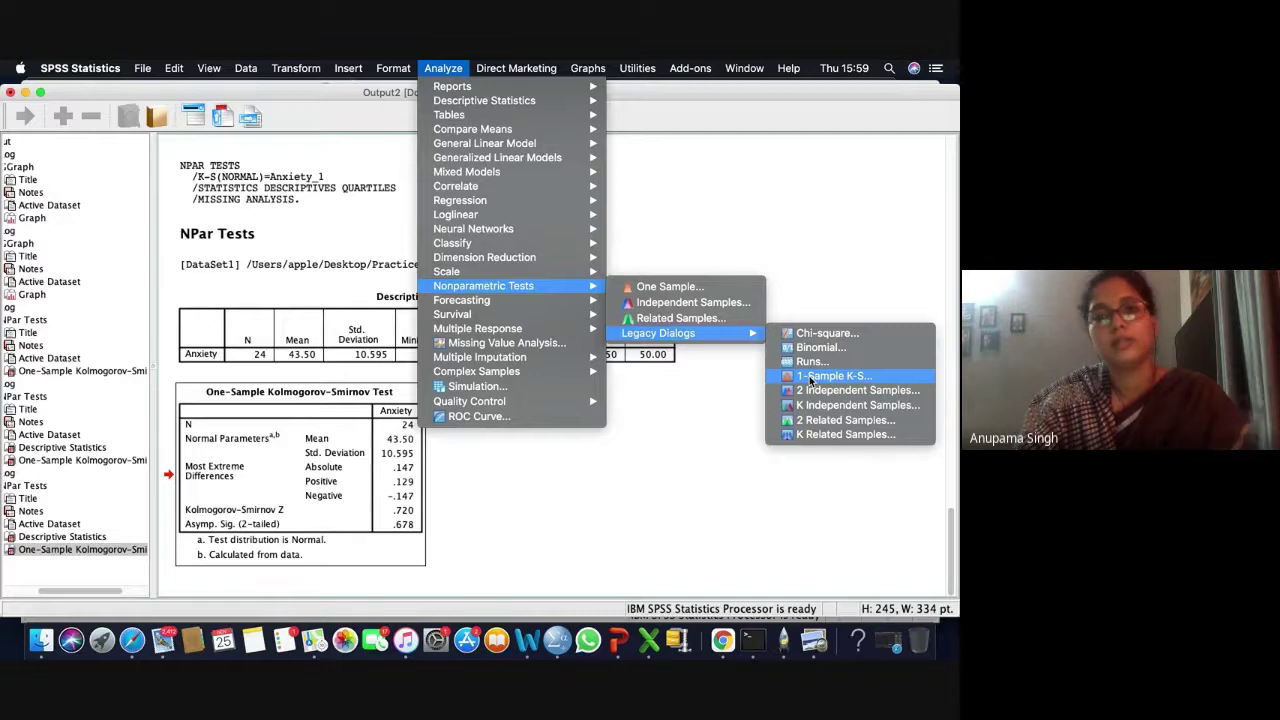
click(636, 471)
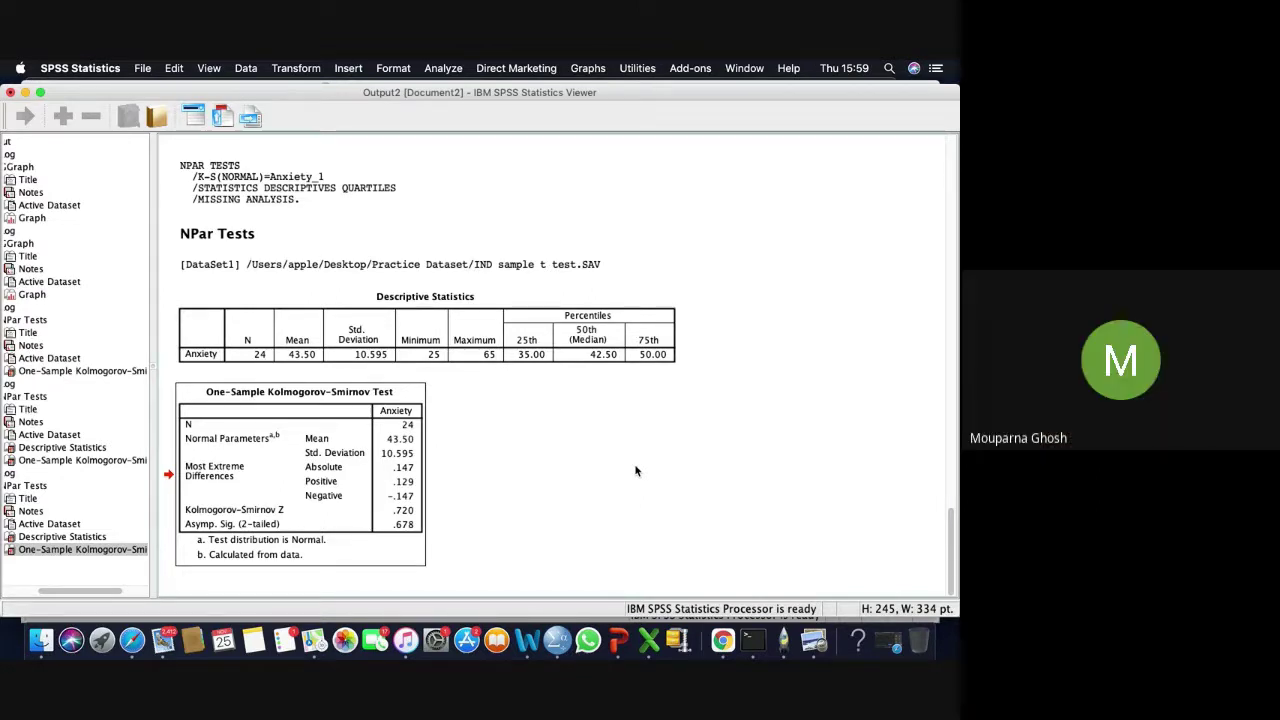
Reopen the legacy 1-Sample K-S test, reset its settings and add Anxiety [Anxiety_1] as the test variable
click(452, 68)
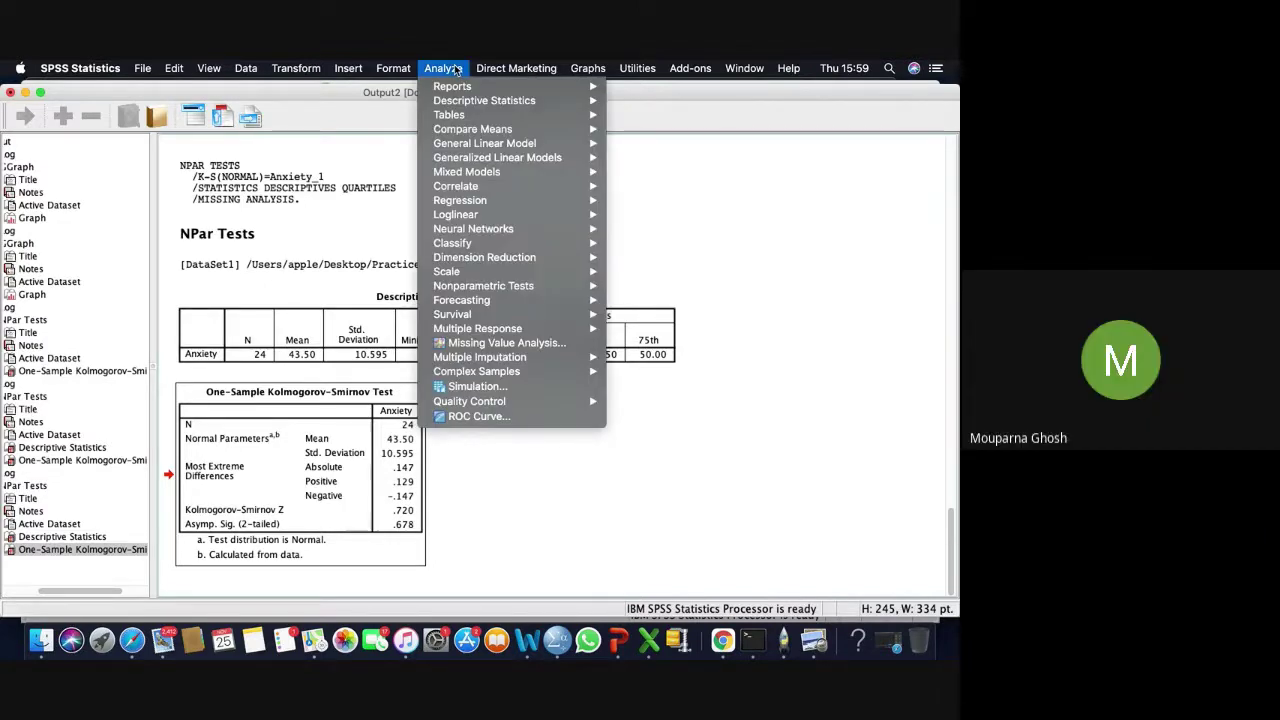
mouse_move(490, 287)
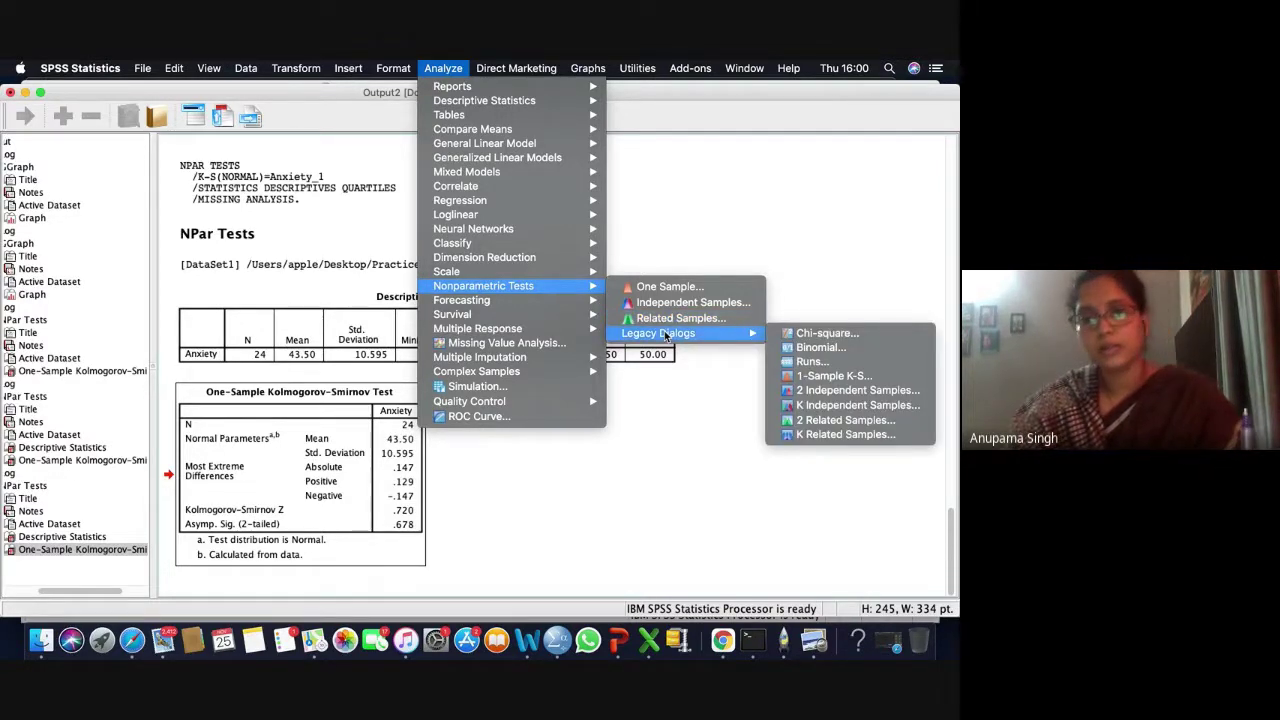
click(810, 380)
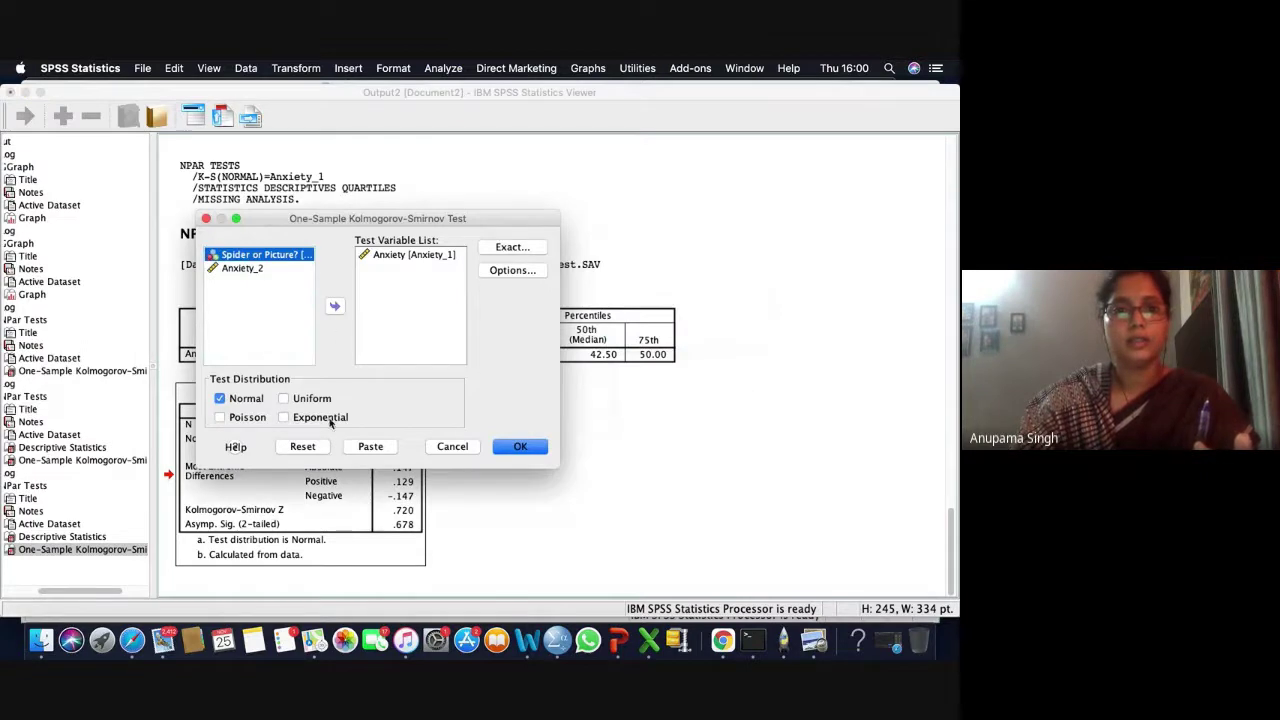
click(302, 446)
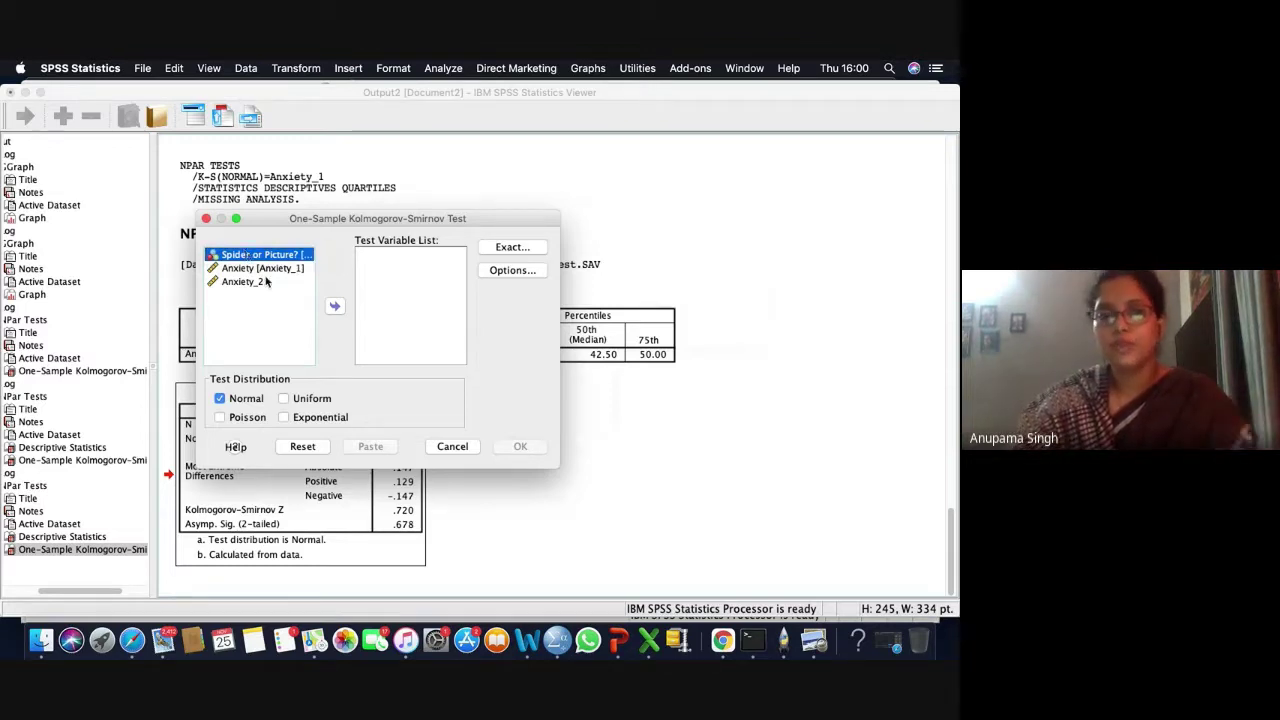
drag(245, 281, 266, 282)
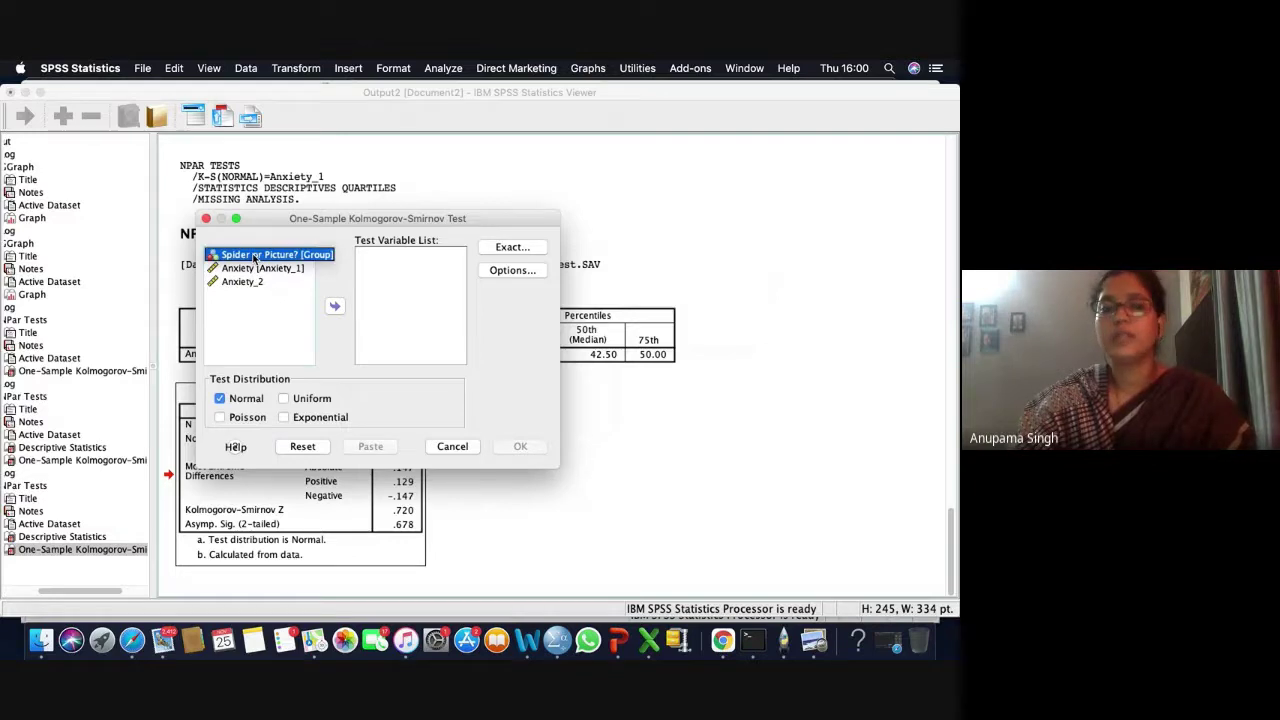
click(250, 270)
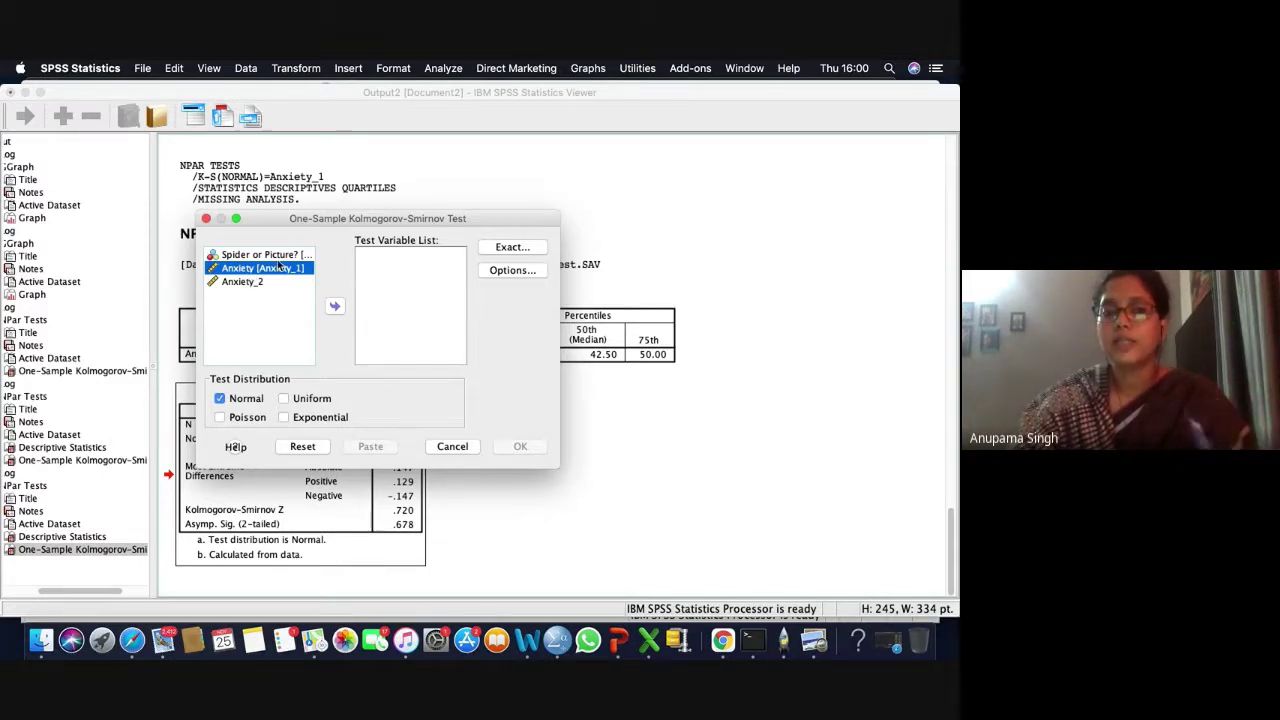
click(335, 306)
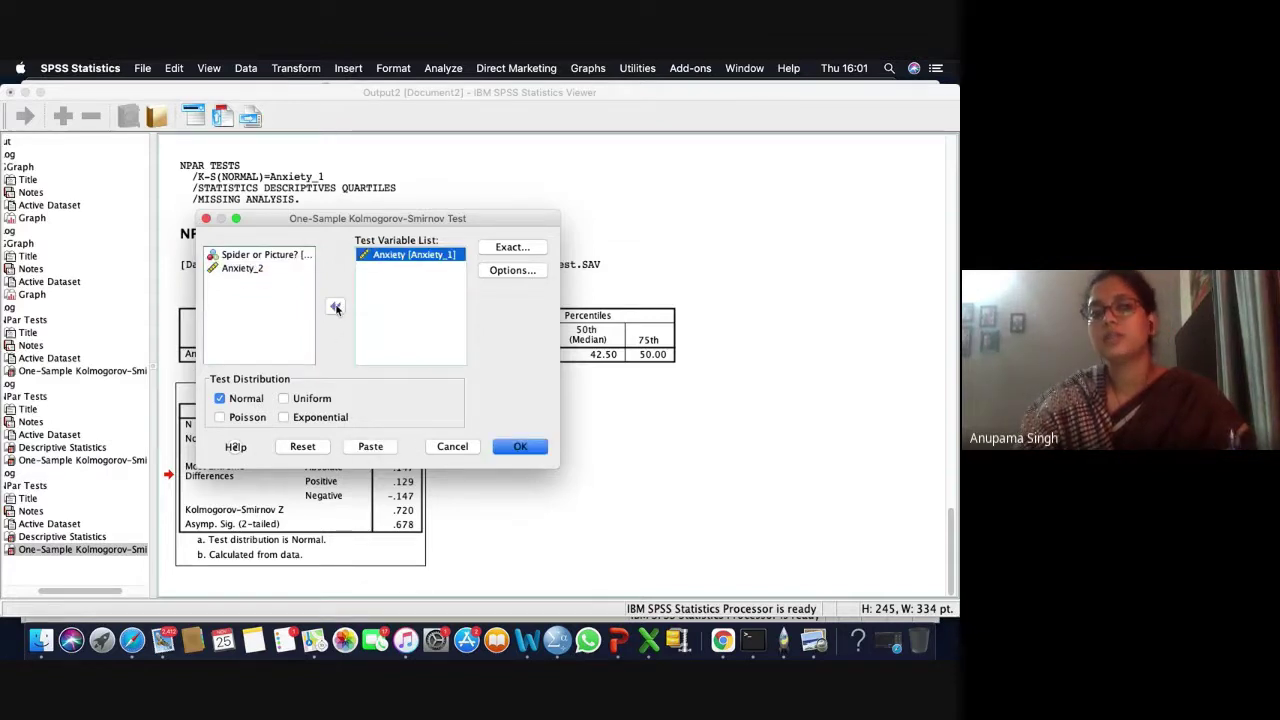
Add Anxiety_2 to the test variable list and take it out again
click(250, 269)
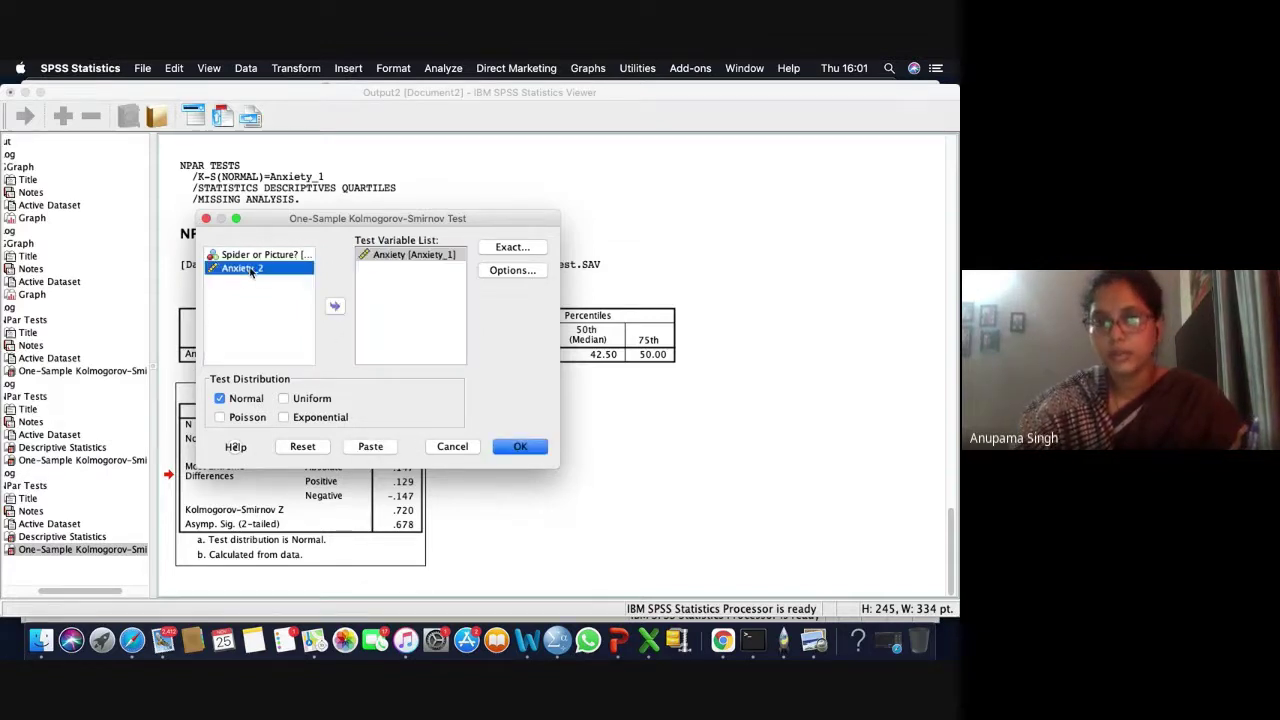
click(336, 309)
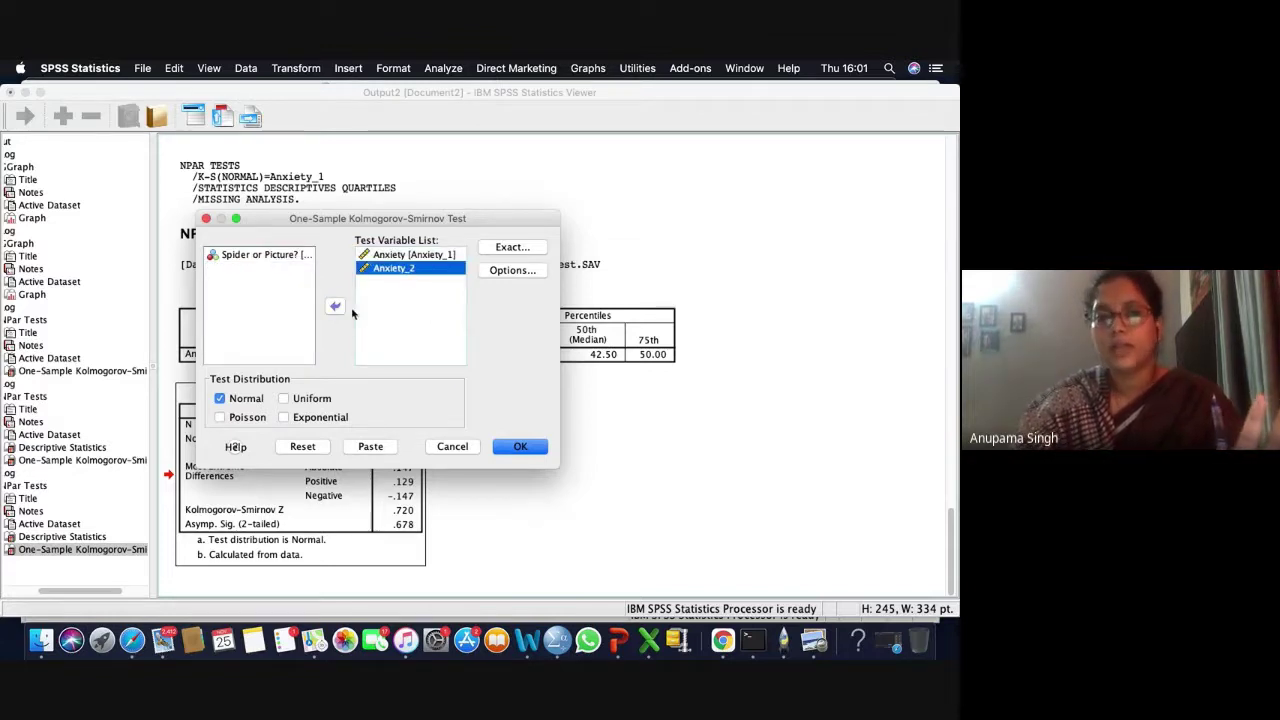
click(336, 308)
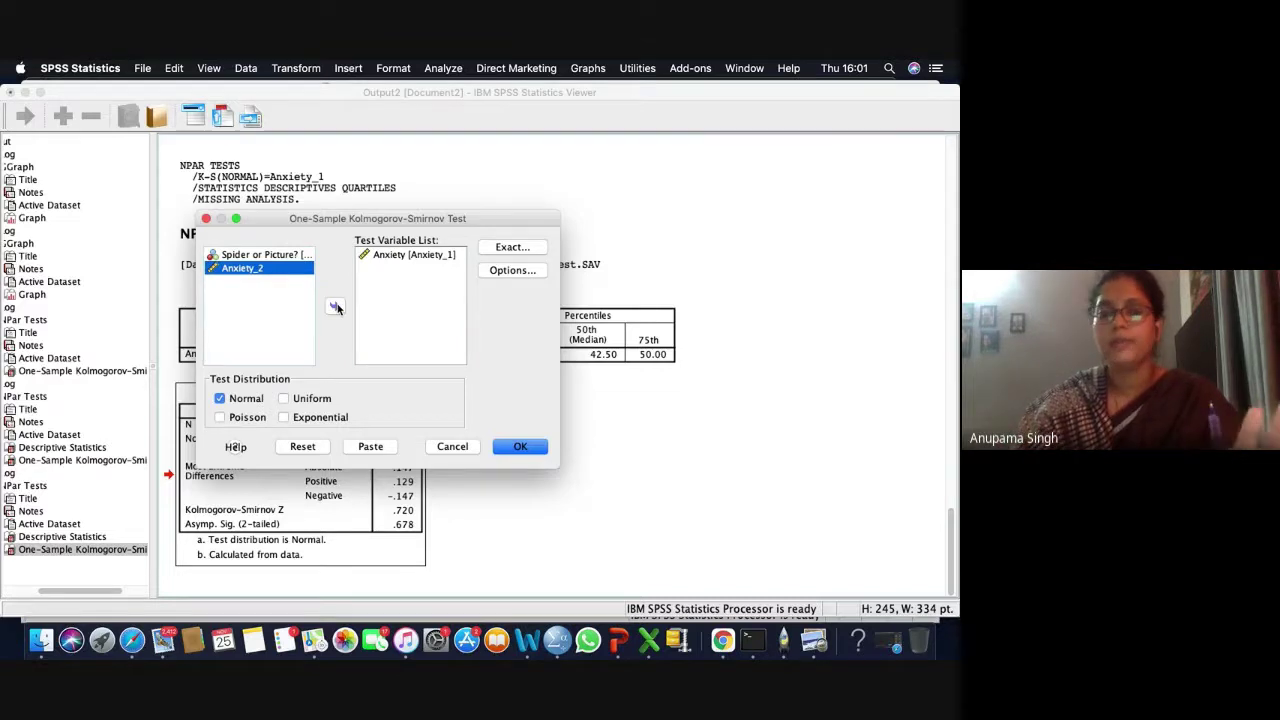
Review the K-S test's Exact settings, switch the Descriptive and Quartiles statistics on and off again, and close the test without running it
click(511, 248)
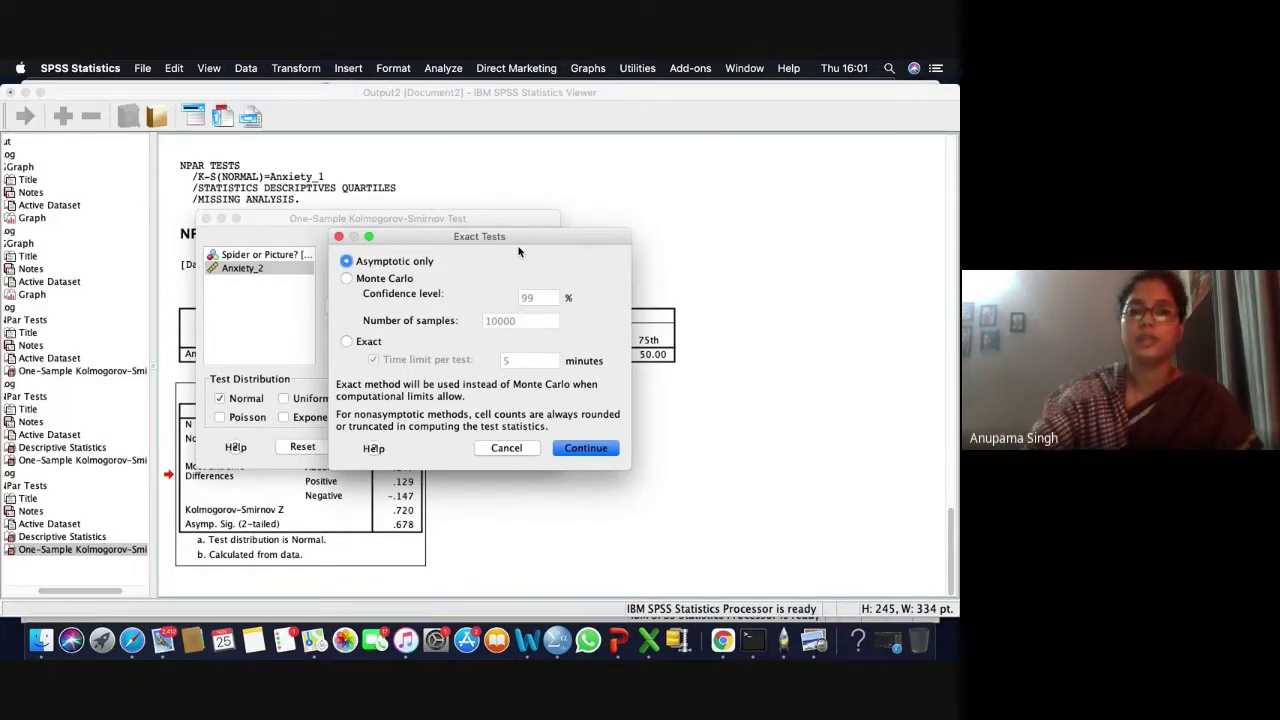
click(506, 448)
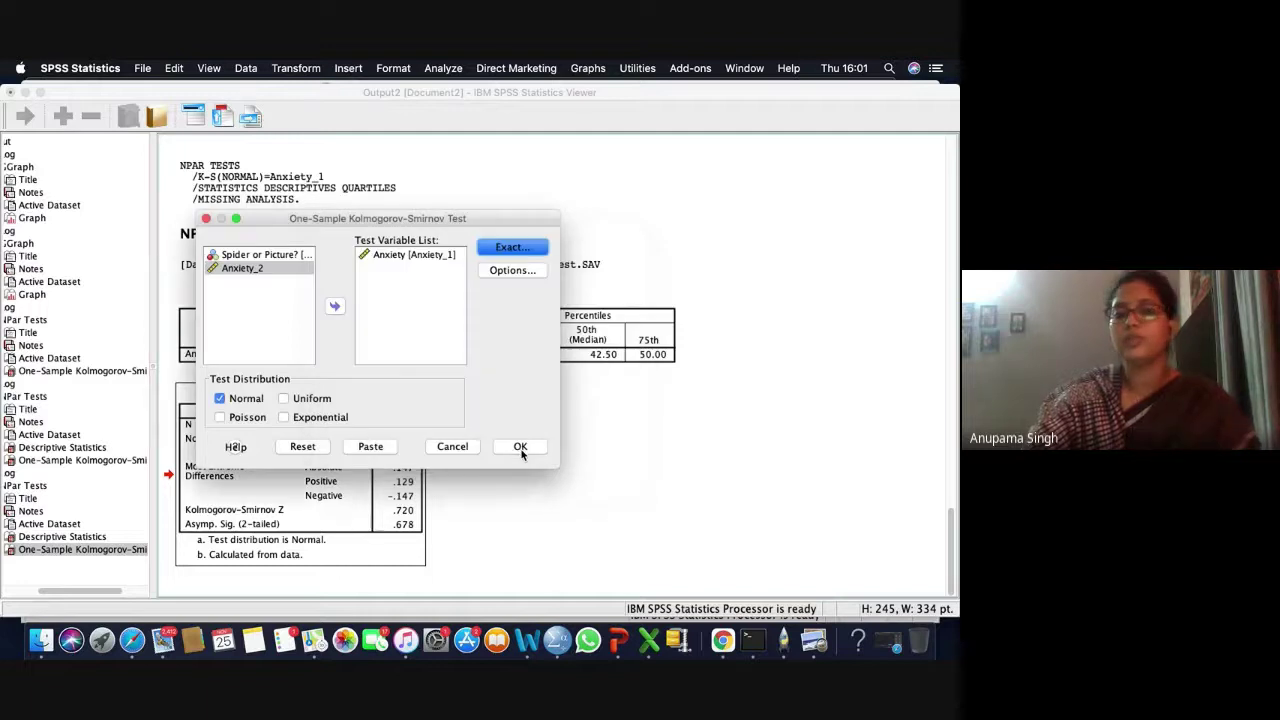
click(521, 276)
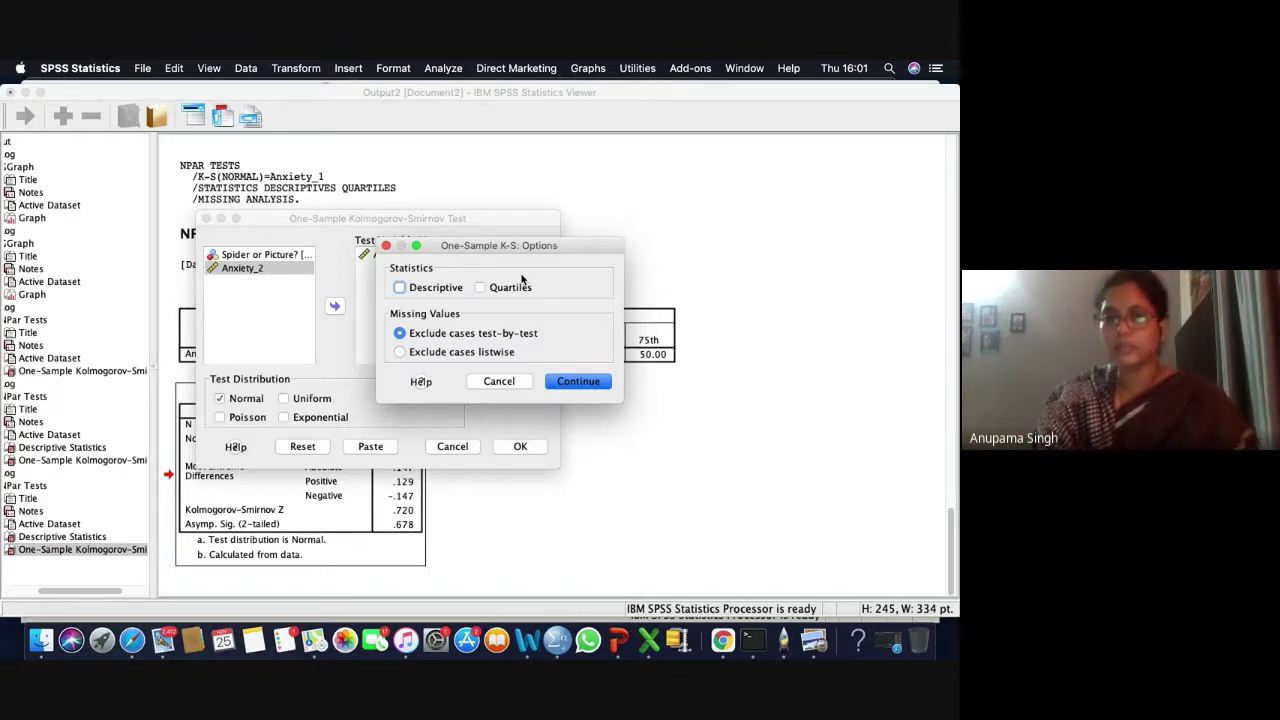
click(400, 287)
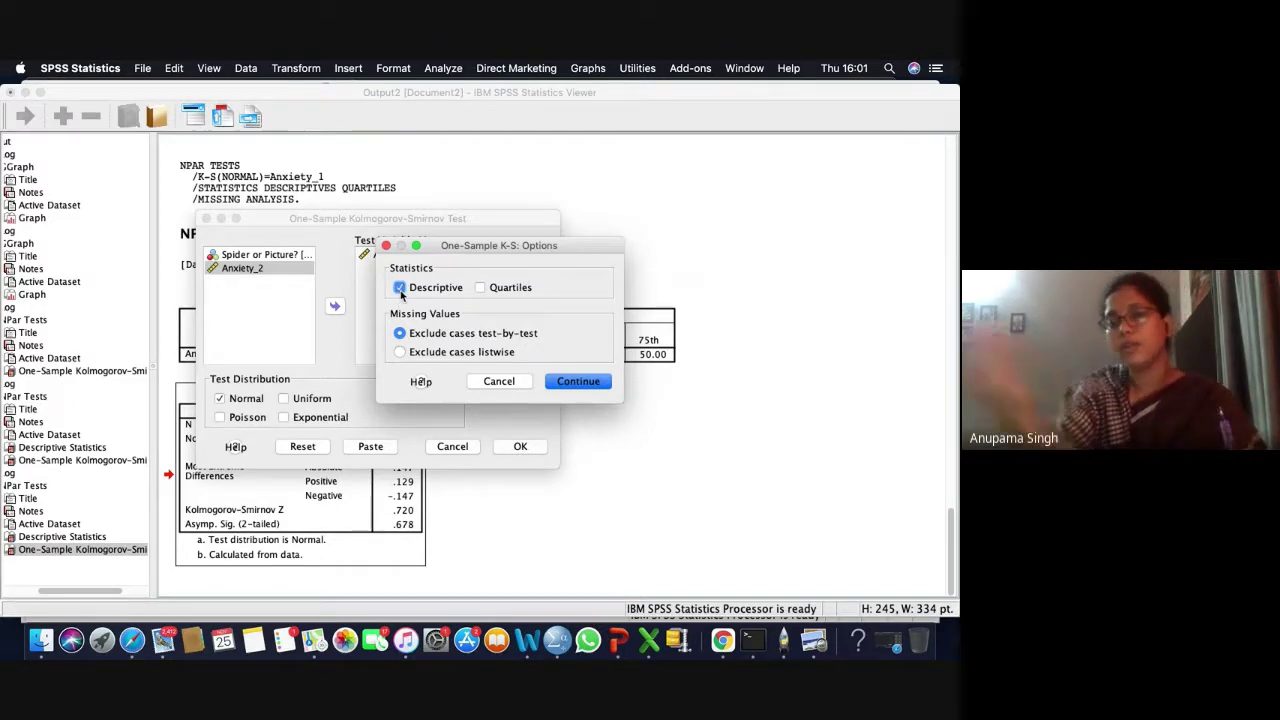
click(481, 288)
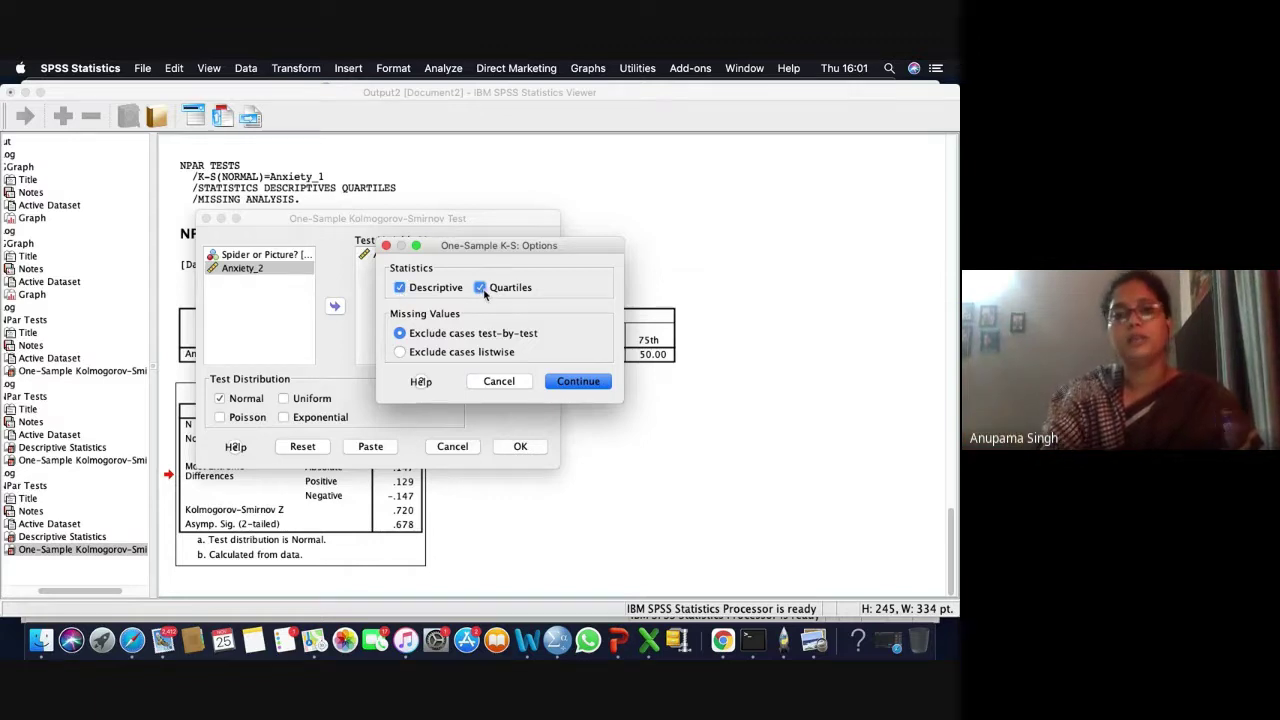
click(481, 288)
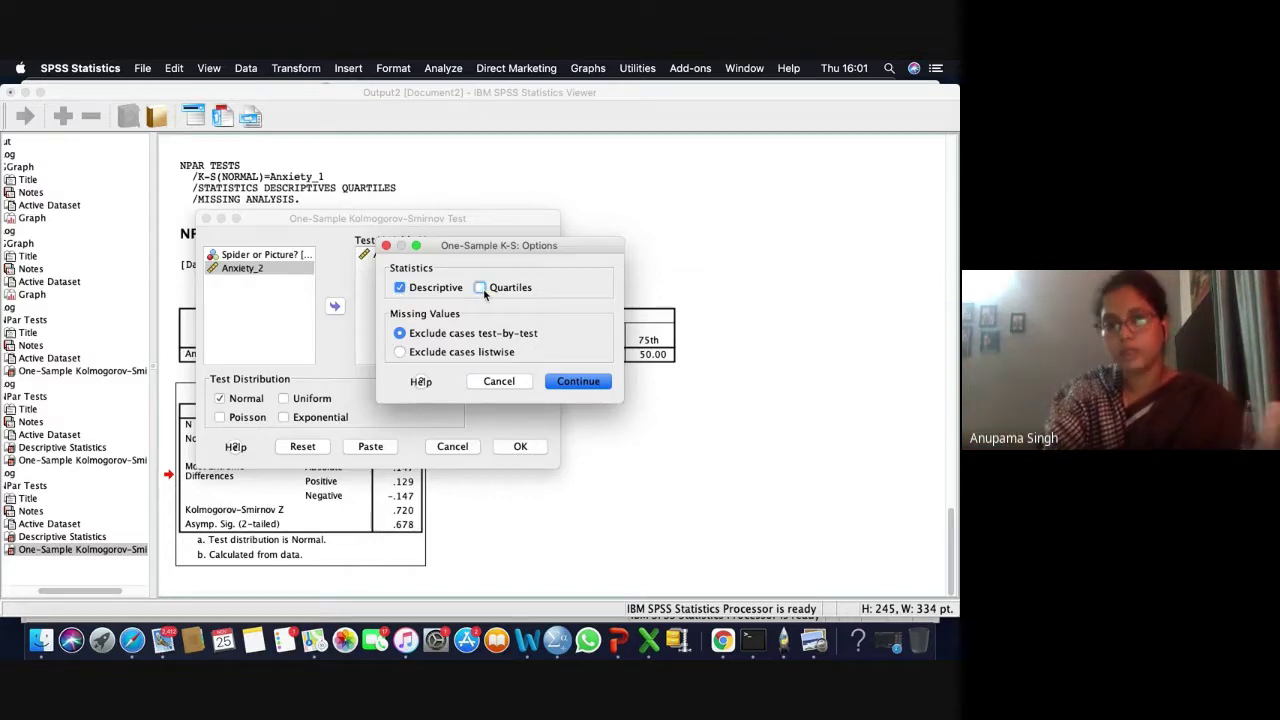
click(399, 288)
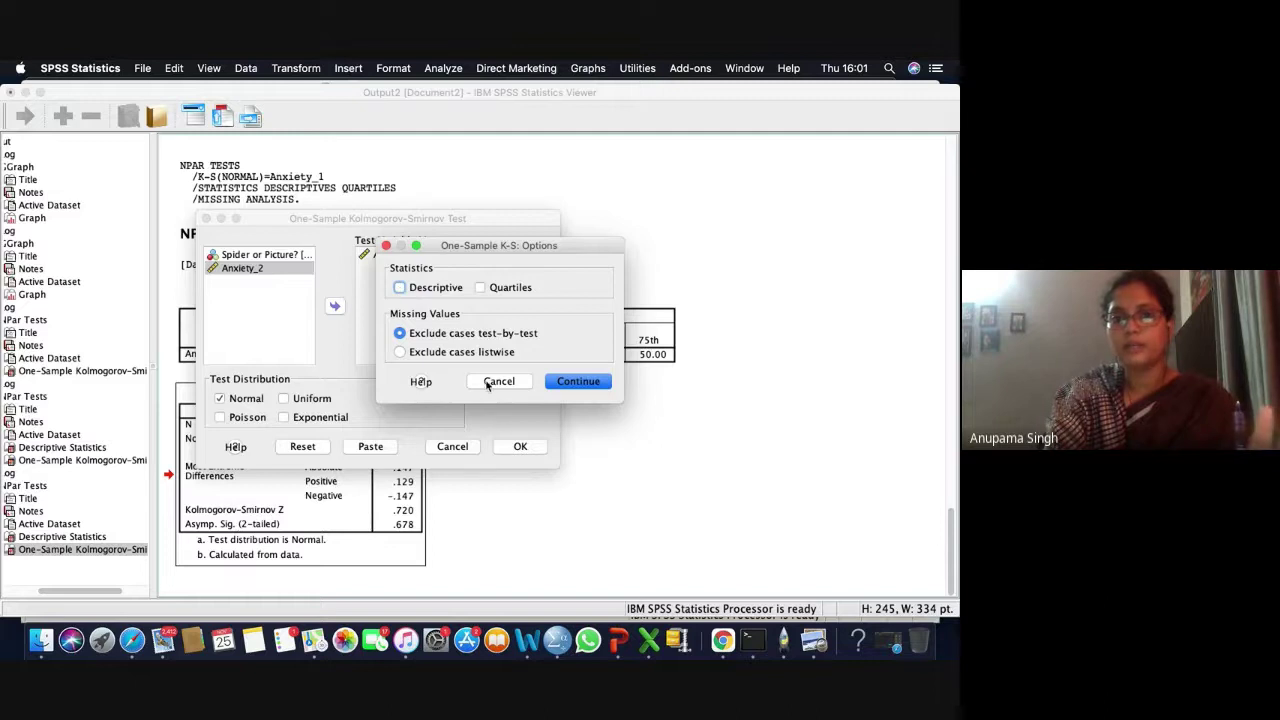
click(602, 387)
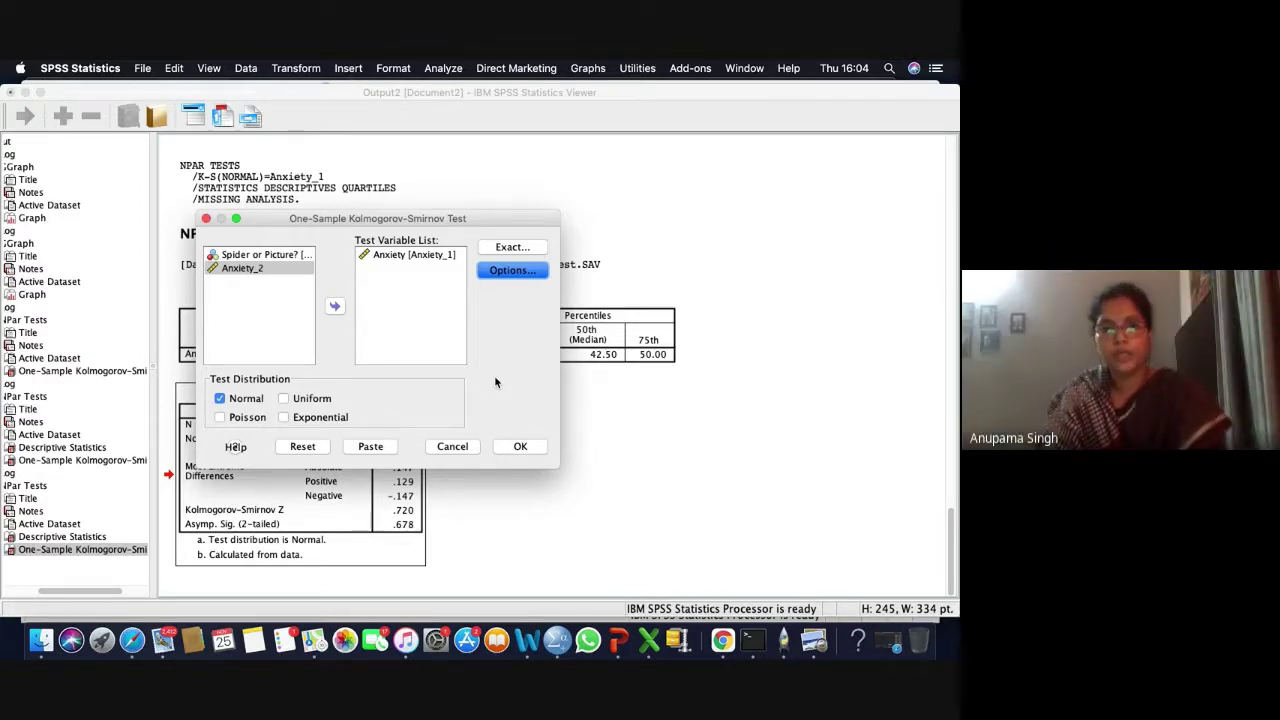
click(452, 447)
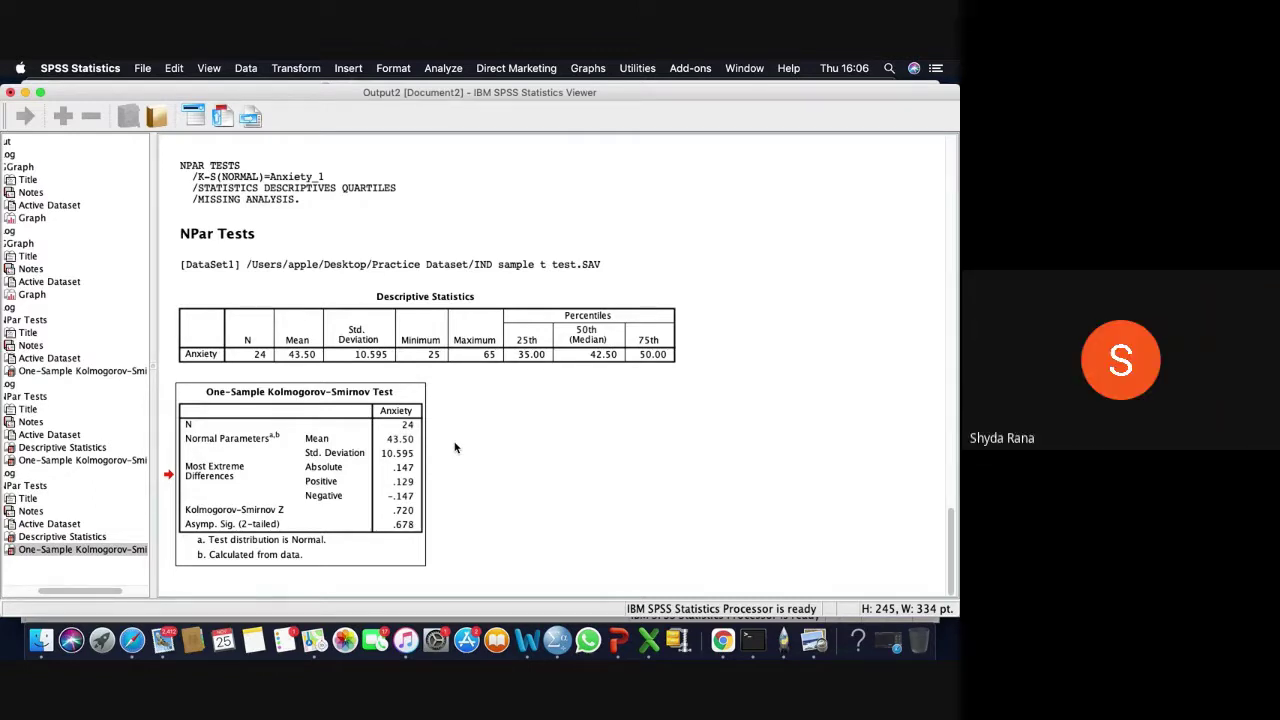
Reopen the legacy 1-Sample K-S test, check its statistics and missing-values options, and leave without running it
click(441, 70)
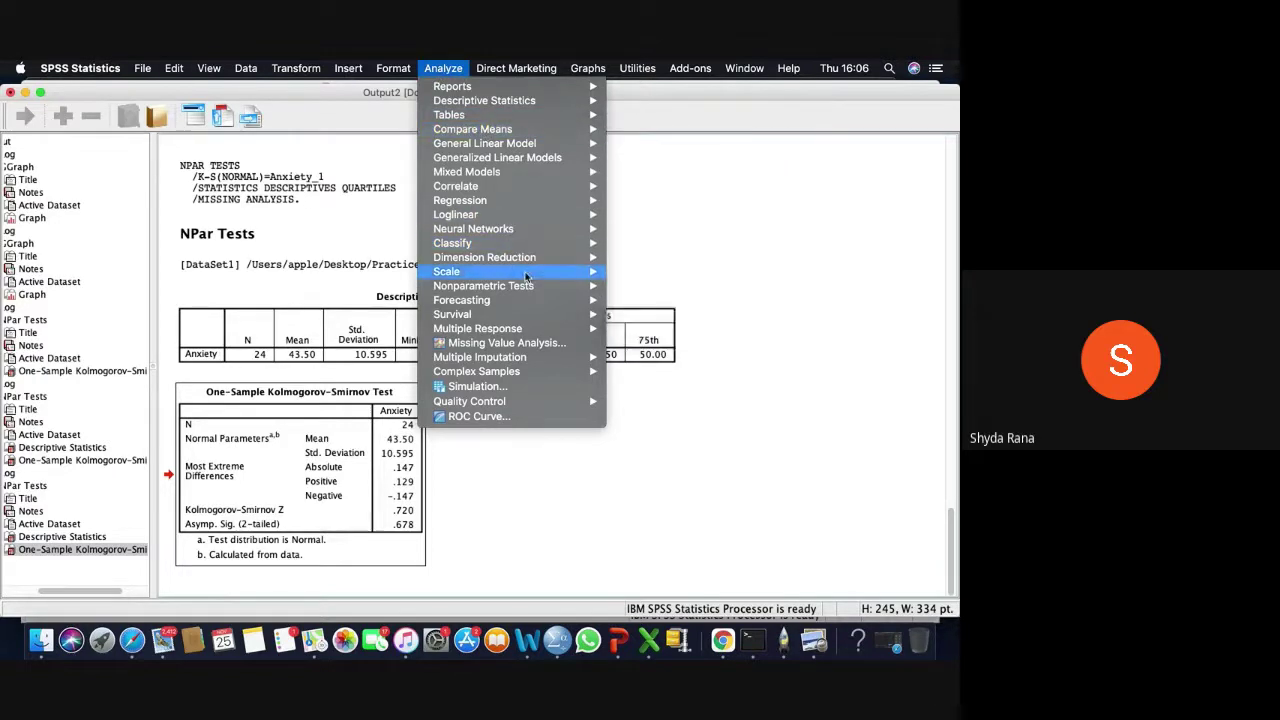
mouse_move(545, 290)
mouse_move(685, 333)
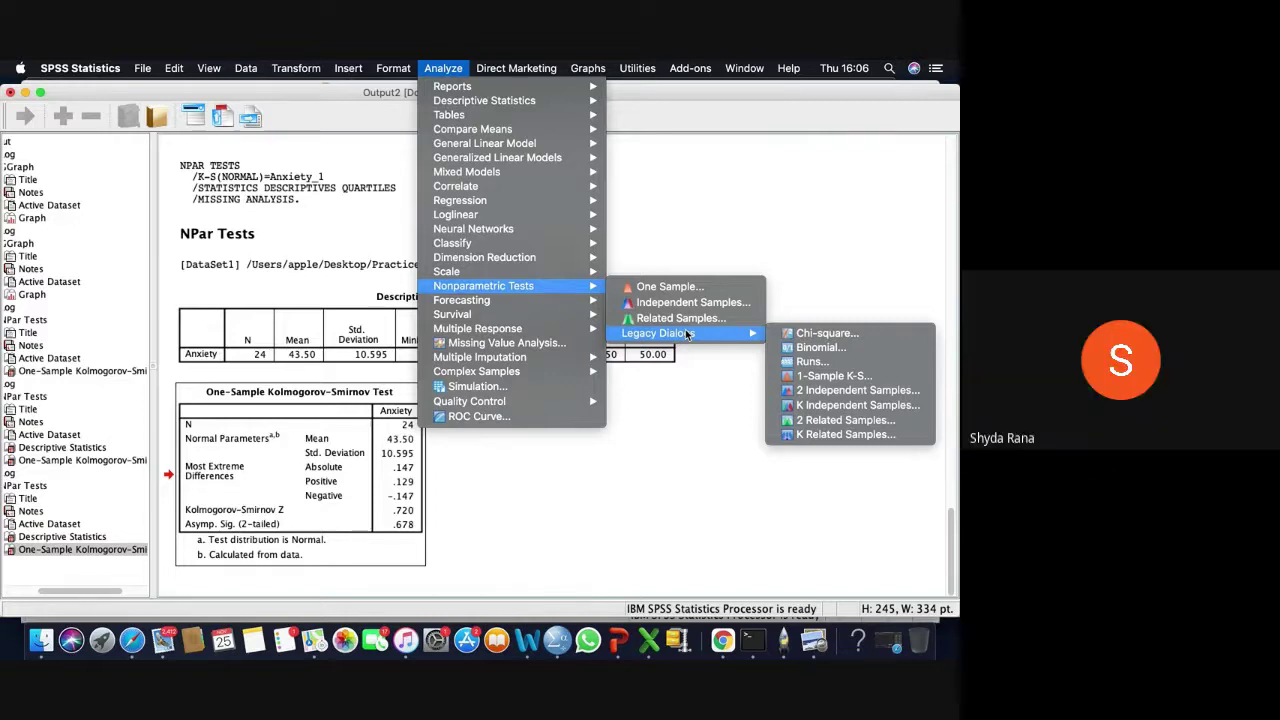
click(884, 377)
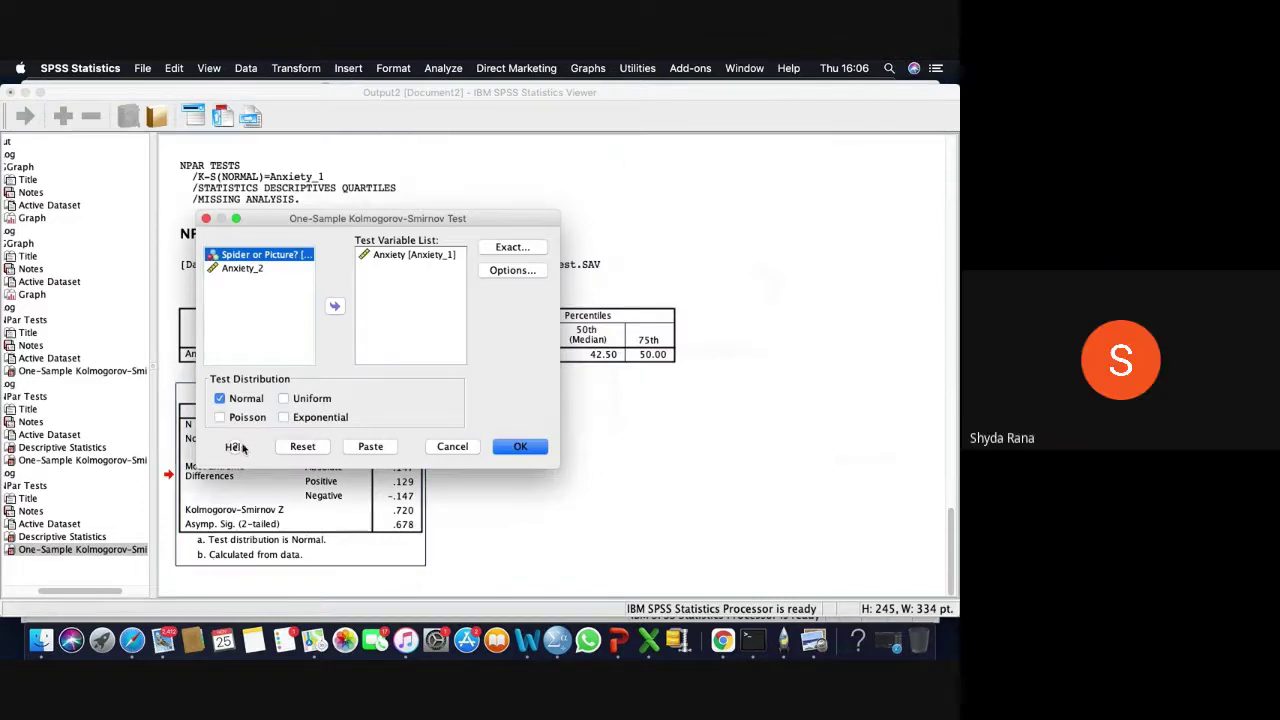
click(544, 268)
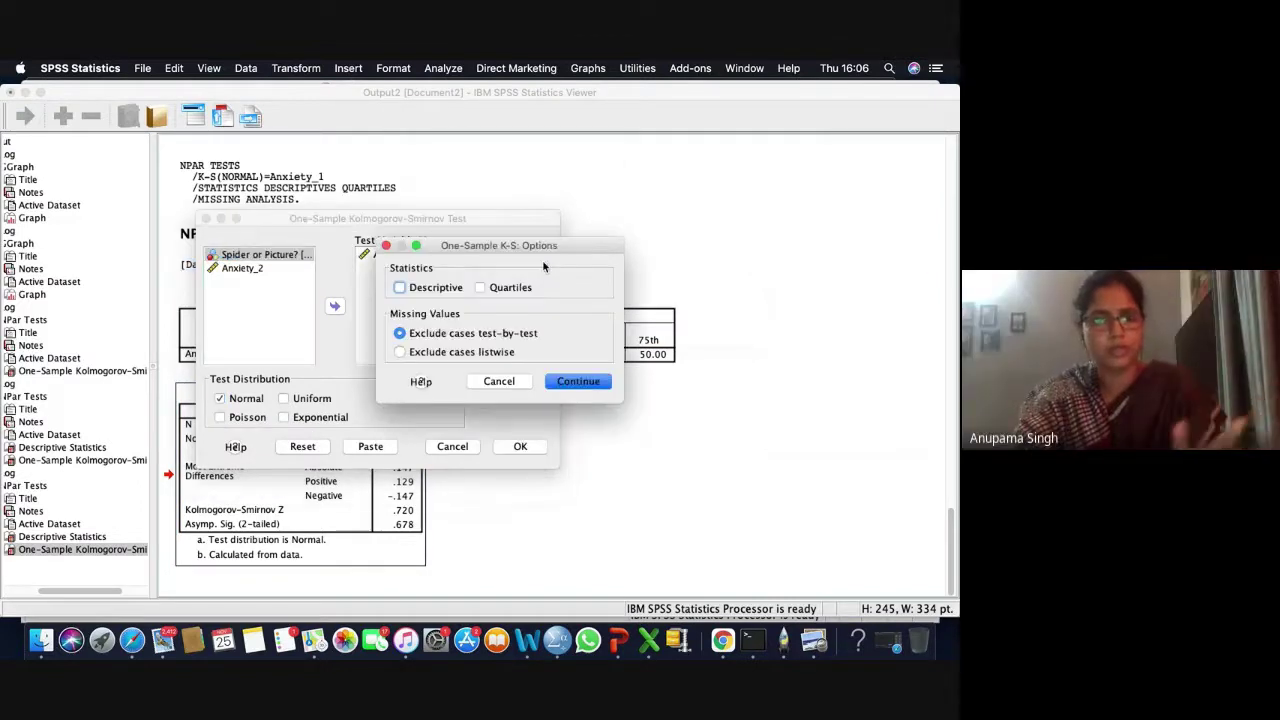
click(499, 382)
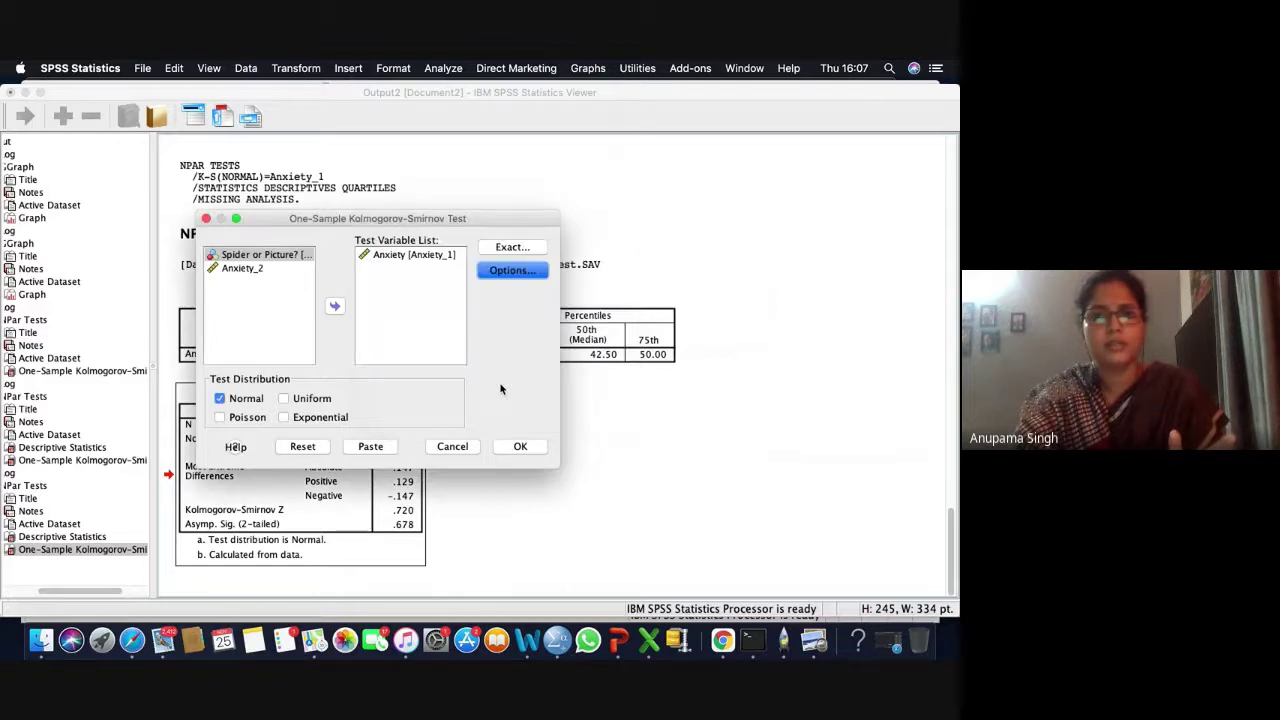
click(470, 448)
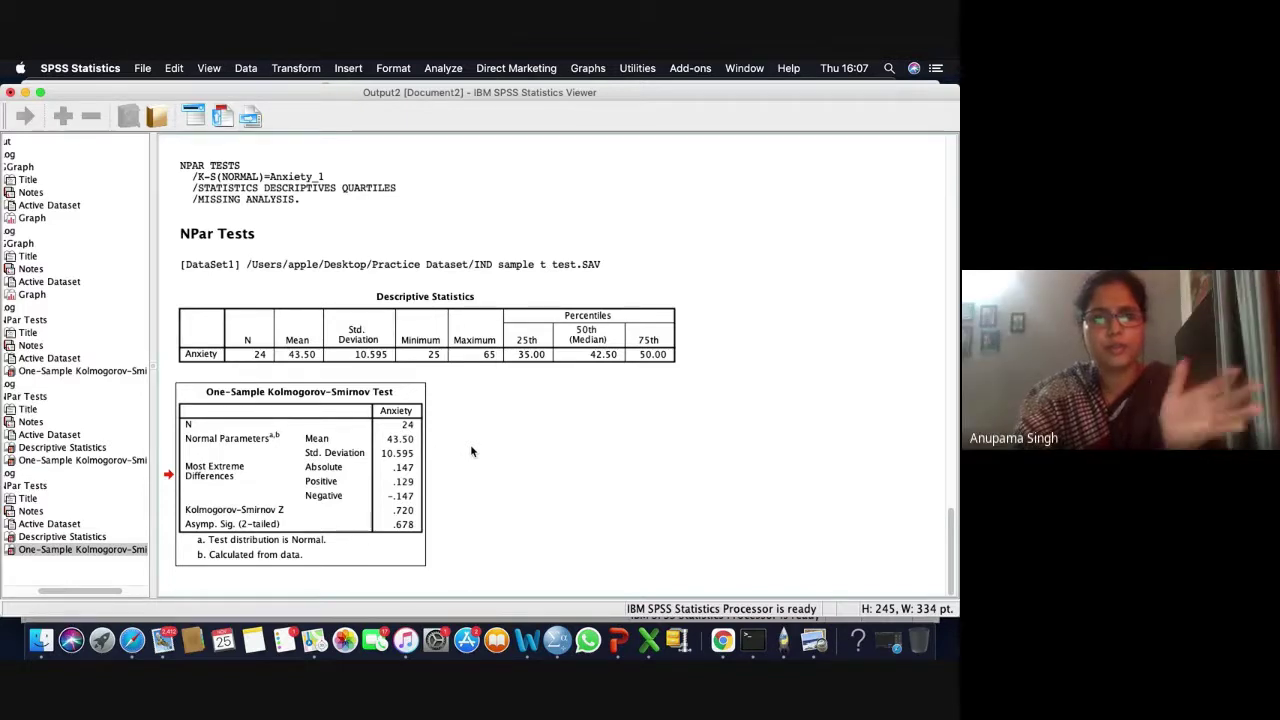
click(445, 68)
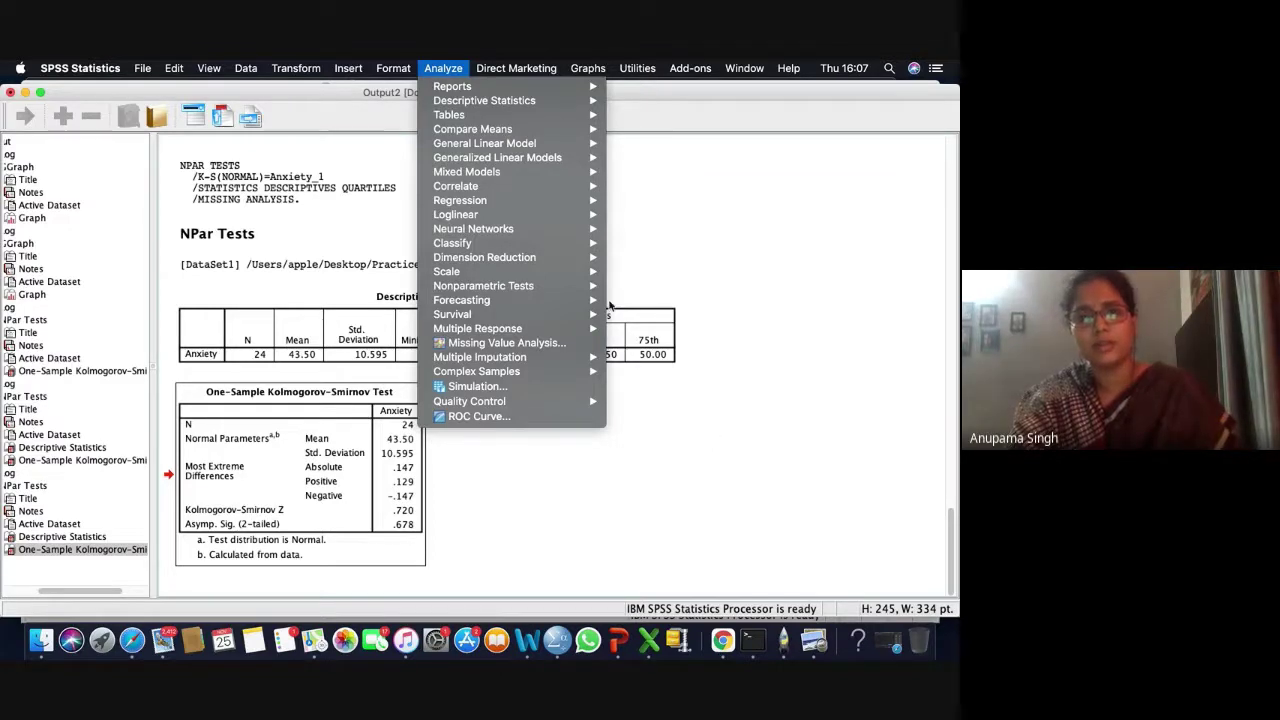
mouse_move(590, 292)
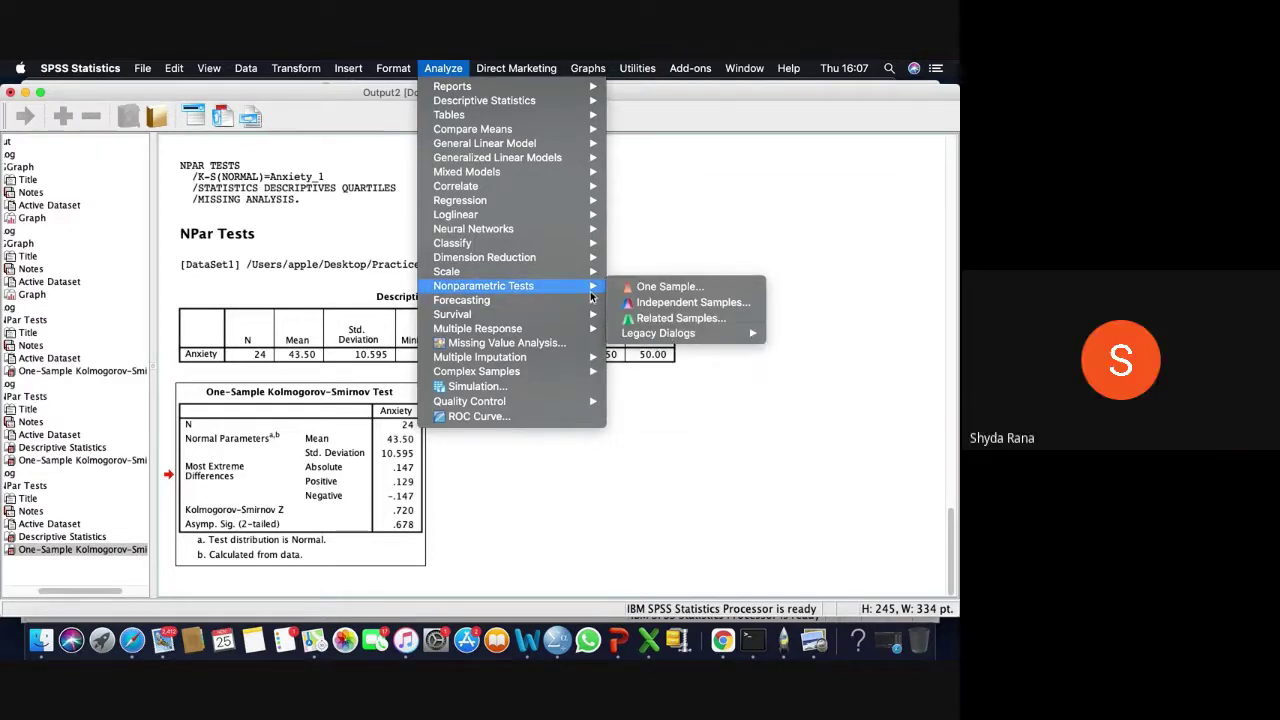
click(728, 219)
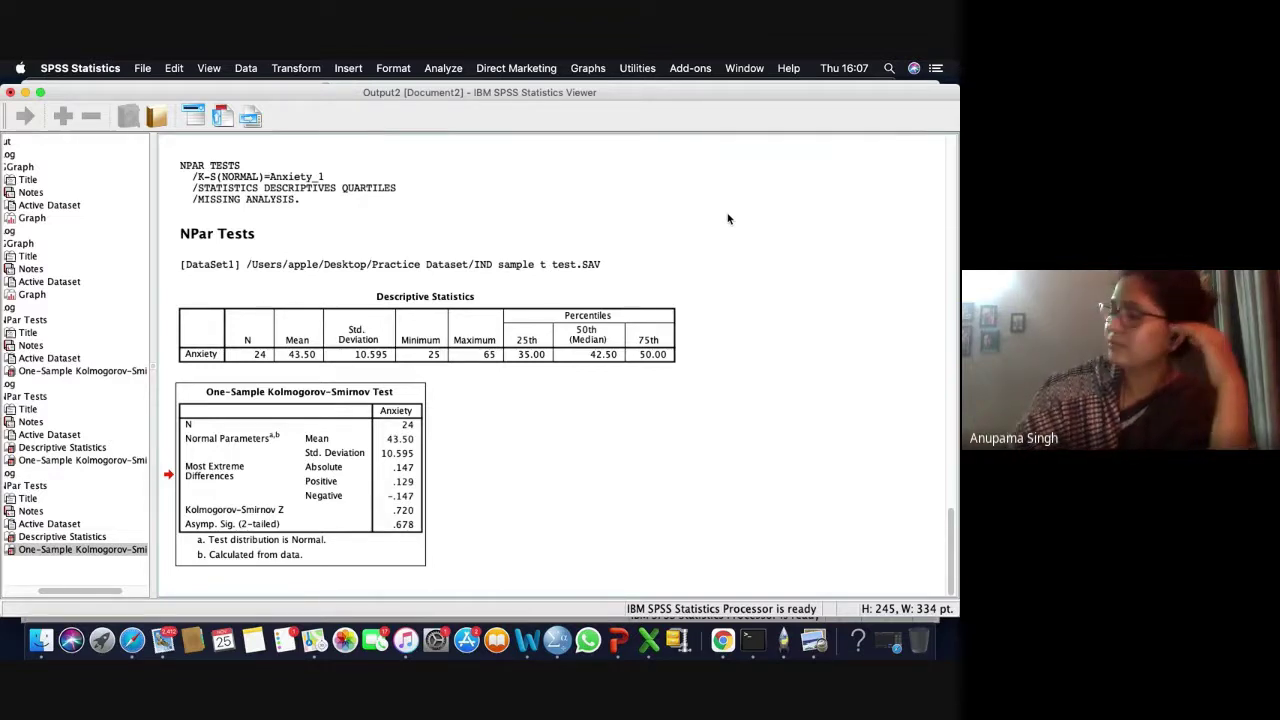
key(XF86AudioRaiseVolume)
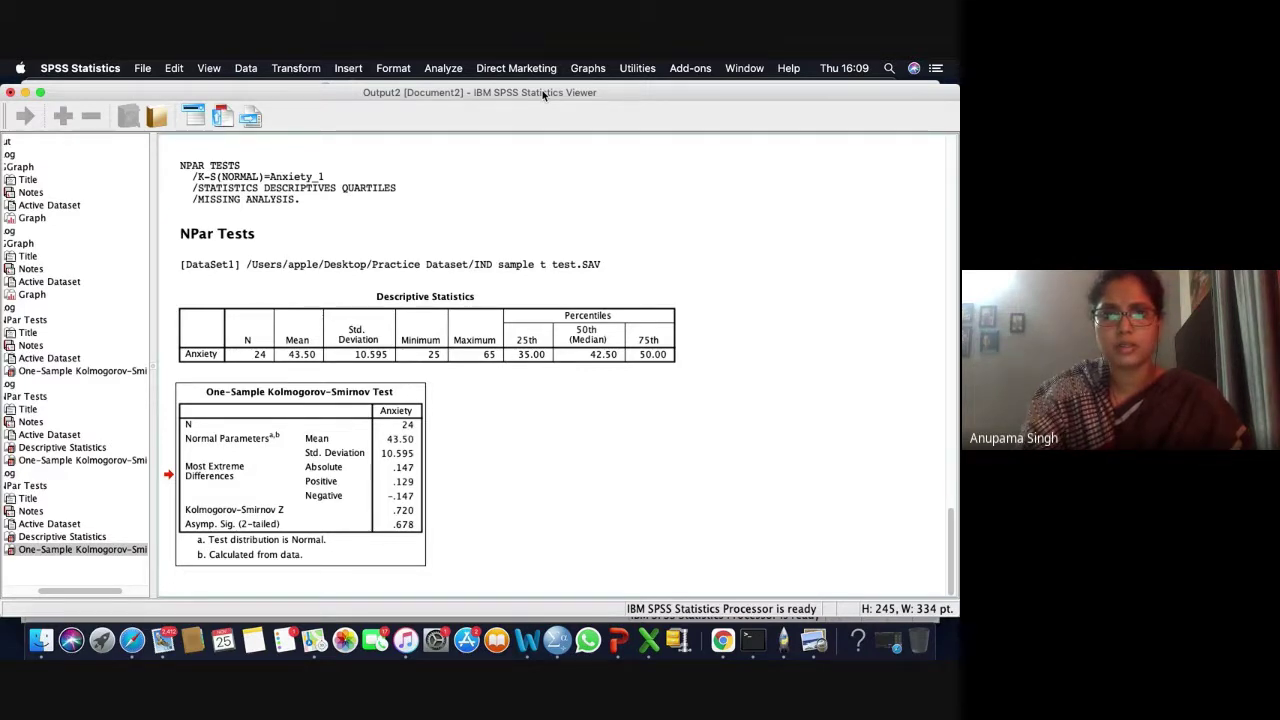
Bring the Data Editor forward from behind the output viewer, minimize it and switch to the Google Meet window in Safari
drag(542, 90, 542, 92)
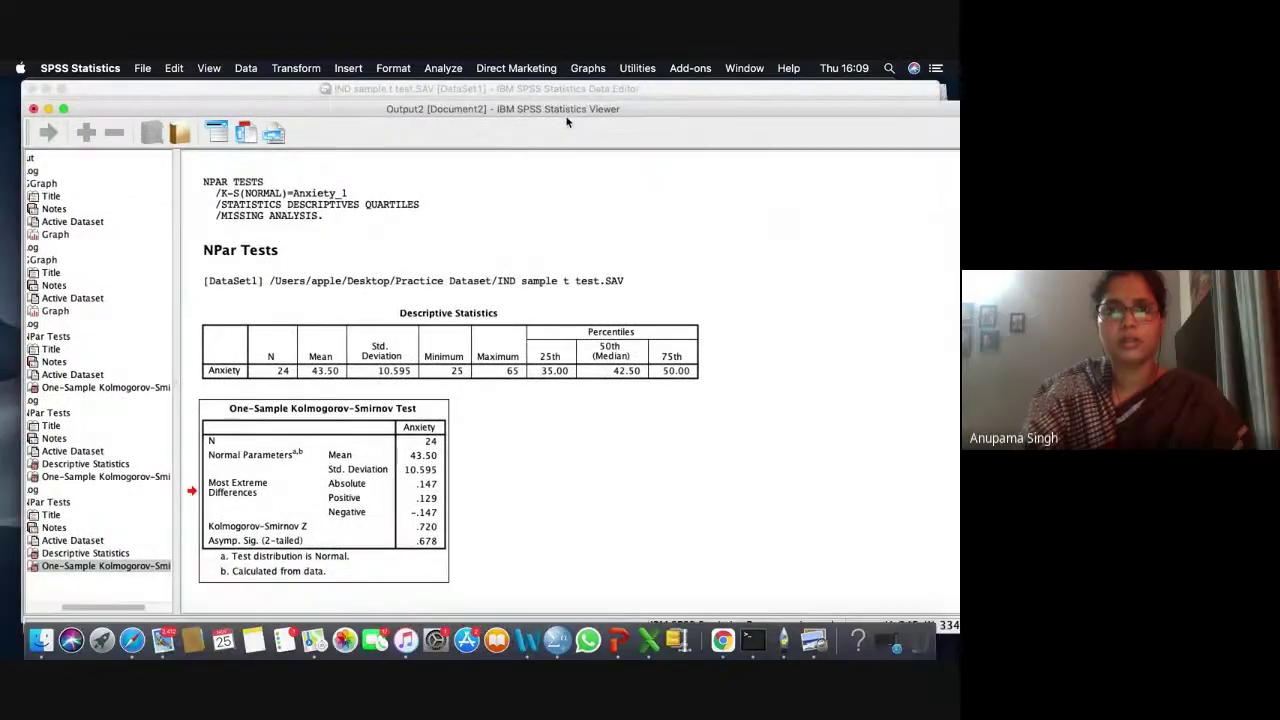
click(35, 146)
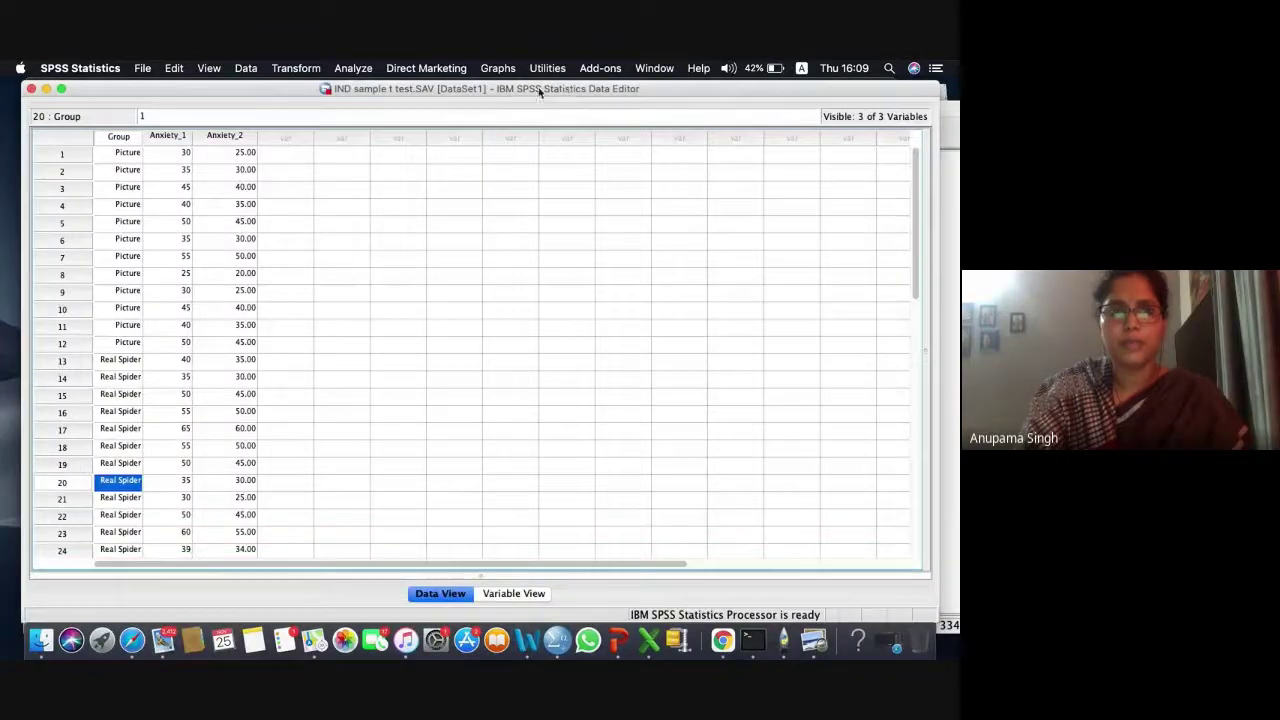
click(46, 89)
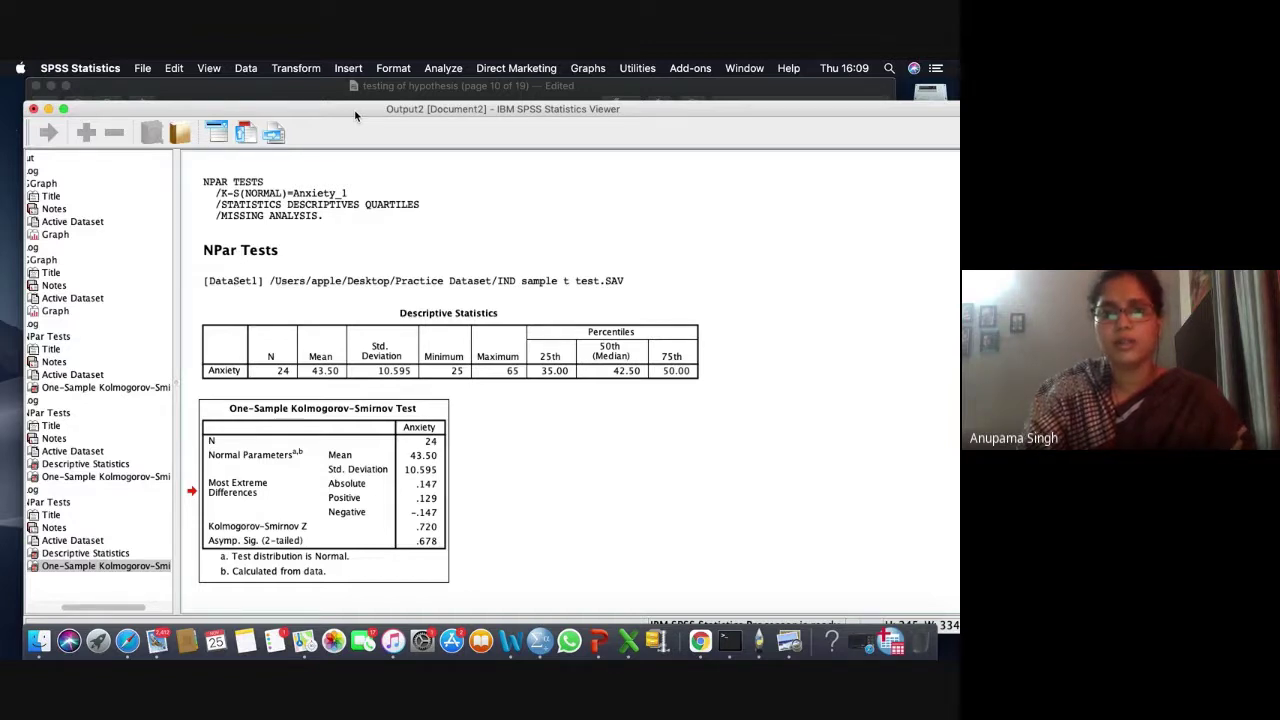
click(858, 648)
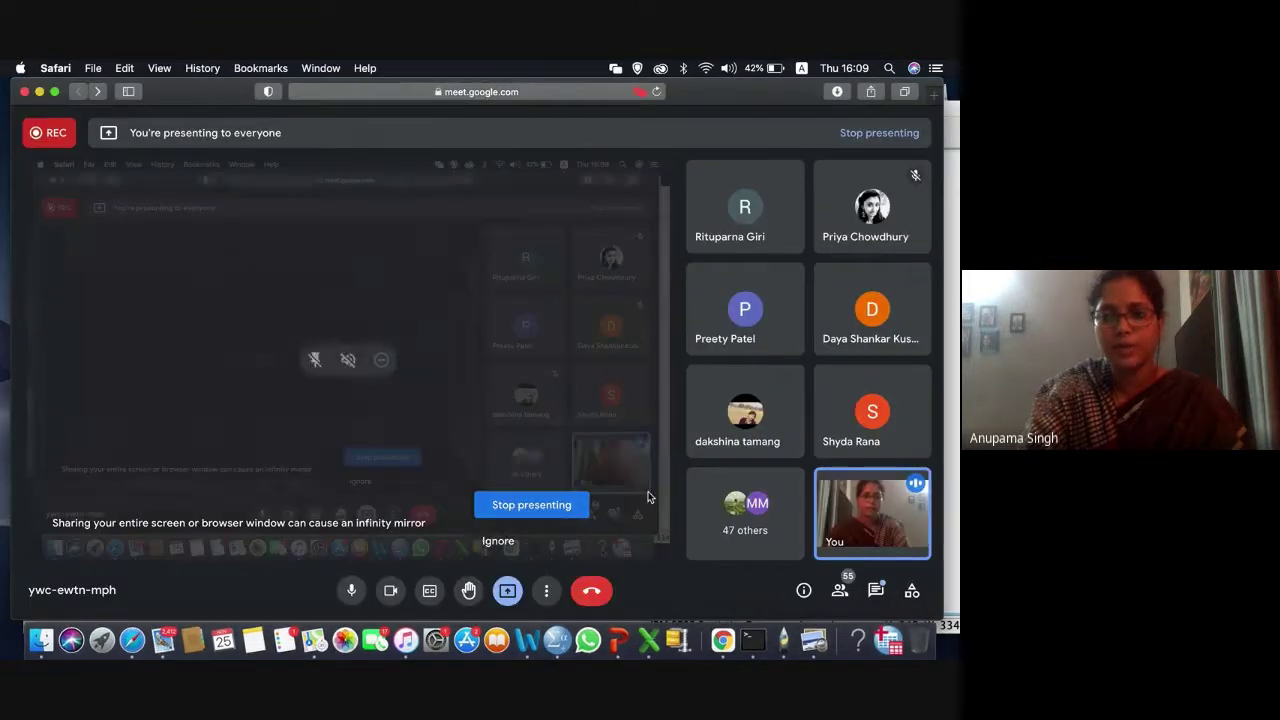
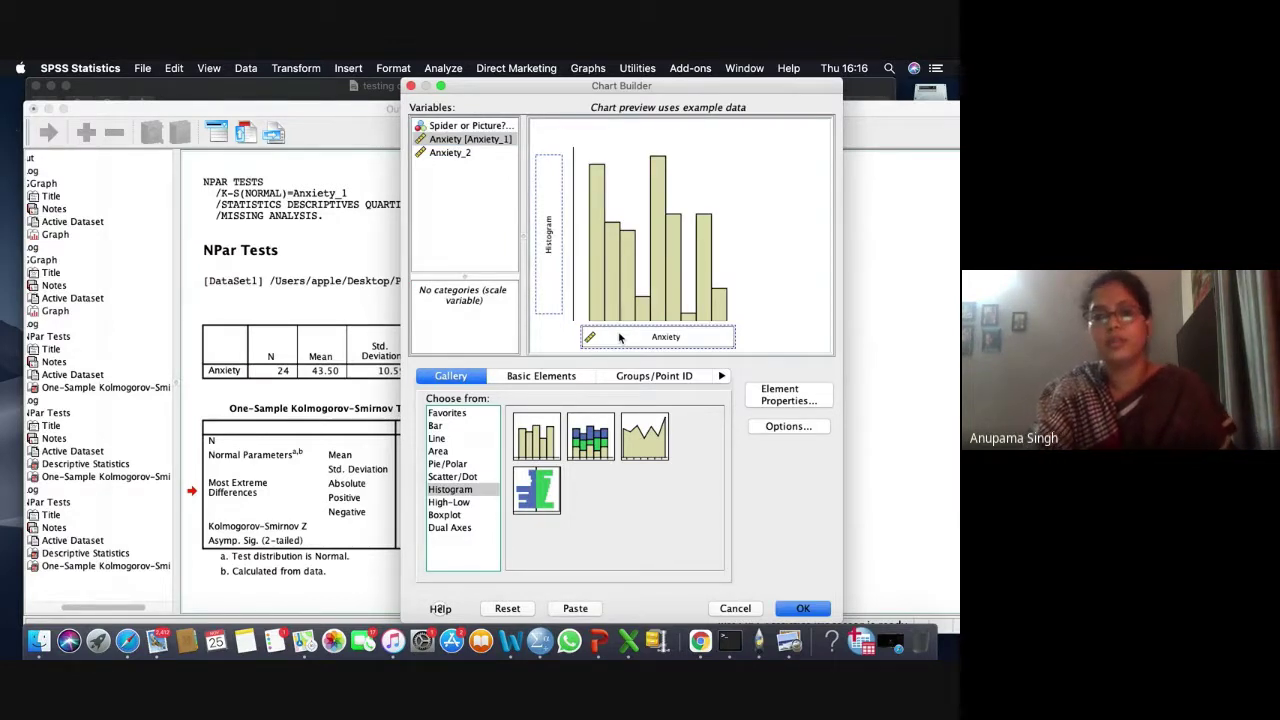
Generate the simple histogram of Anxiety [Anxiety_1] and examine the shape of its distribution in the output
click(790, 612)
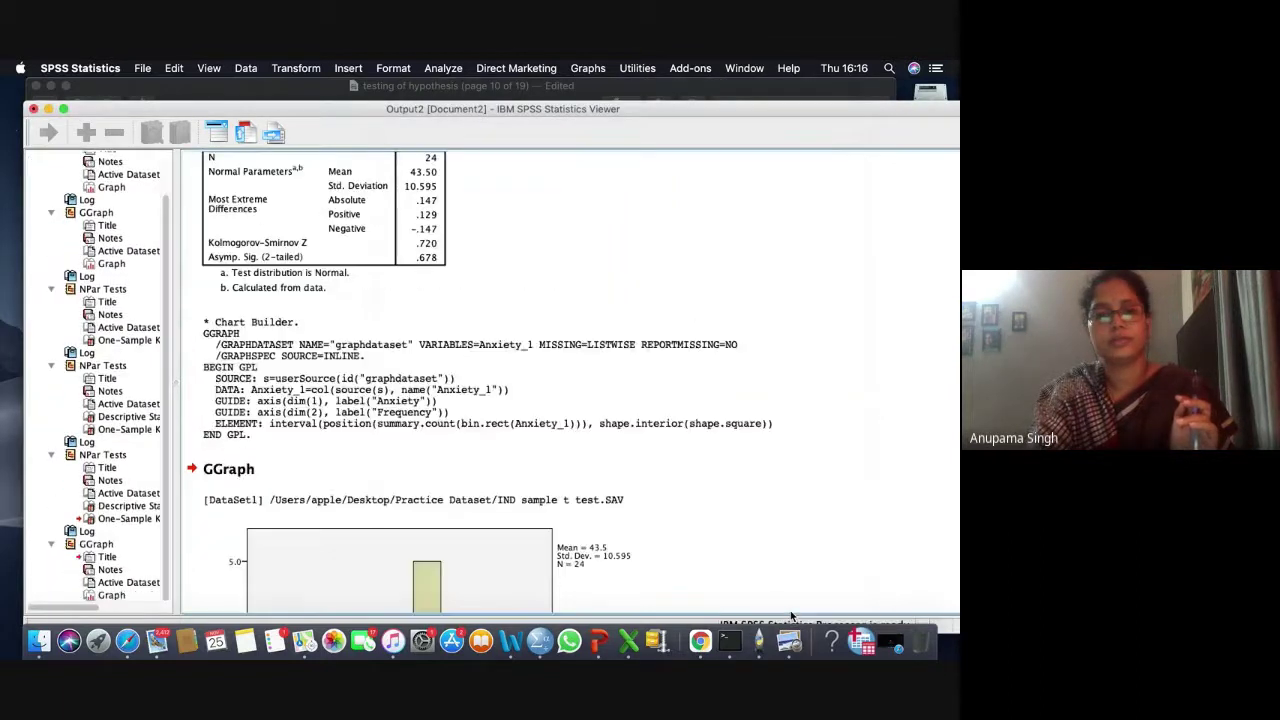
scroll(773, 526, down, 5)
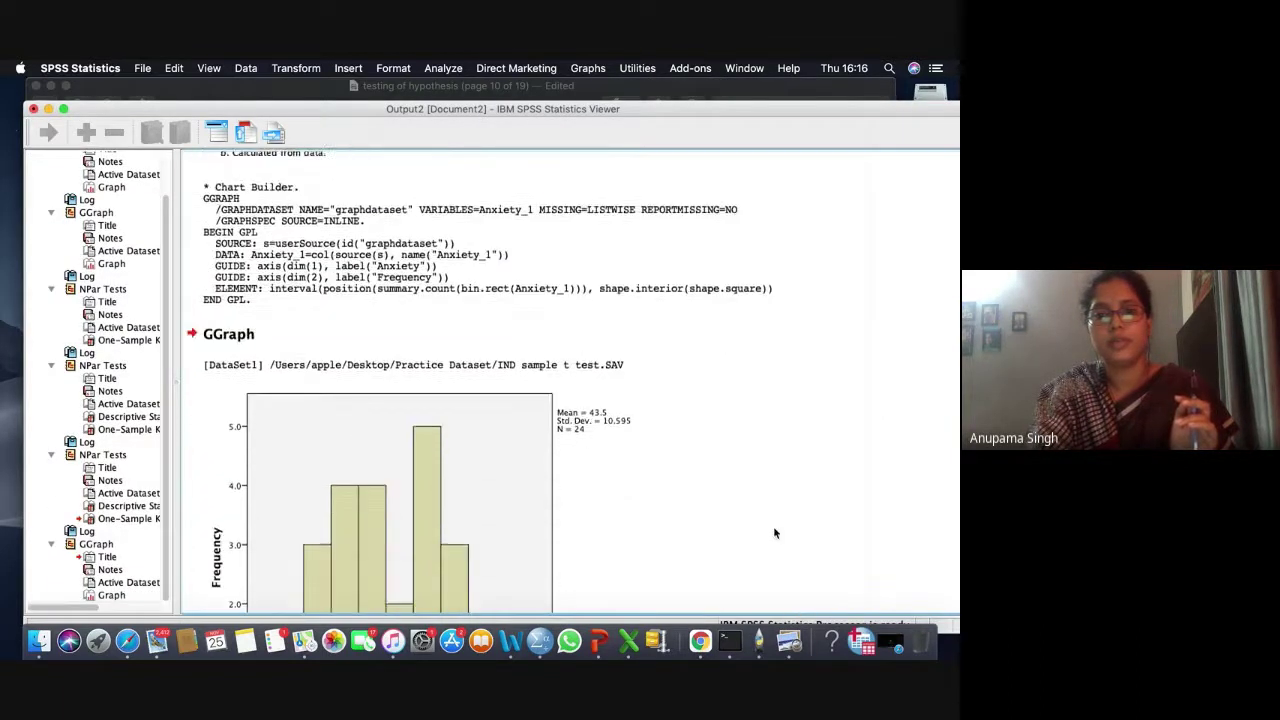
scroll(773, 533, down, 2)
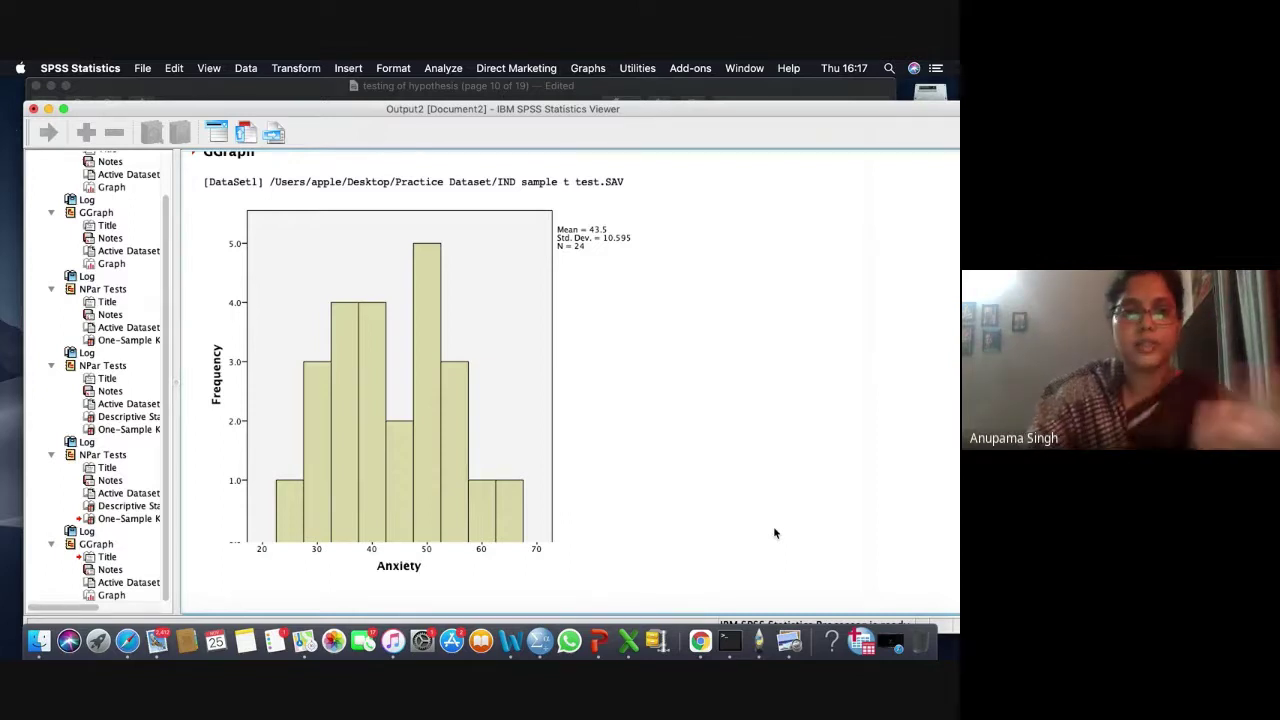
click(300, 571)
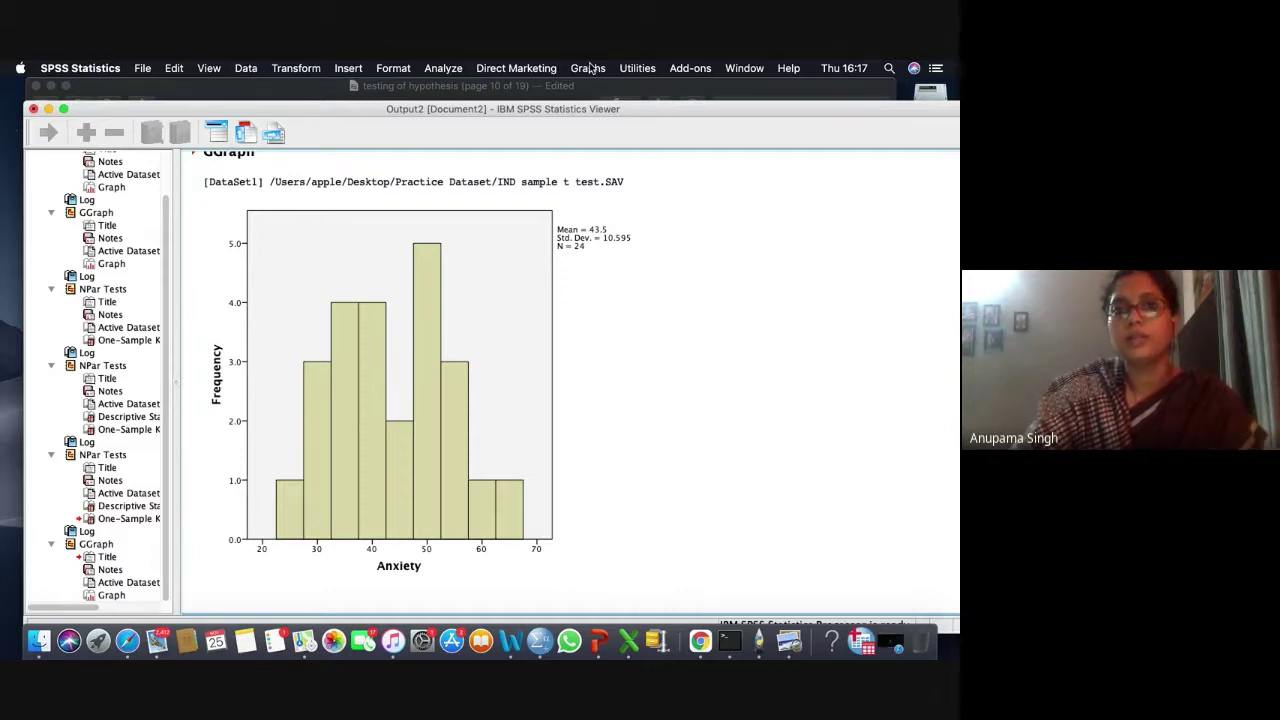
Reopen the Chart Builder, reset the previous histogram setup and choose Boxplot as the gallery chart type
click(588, 68)
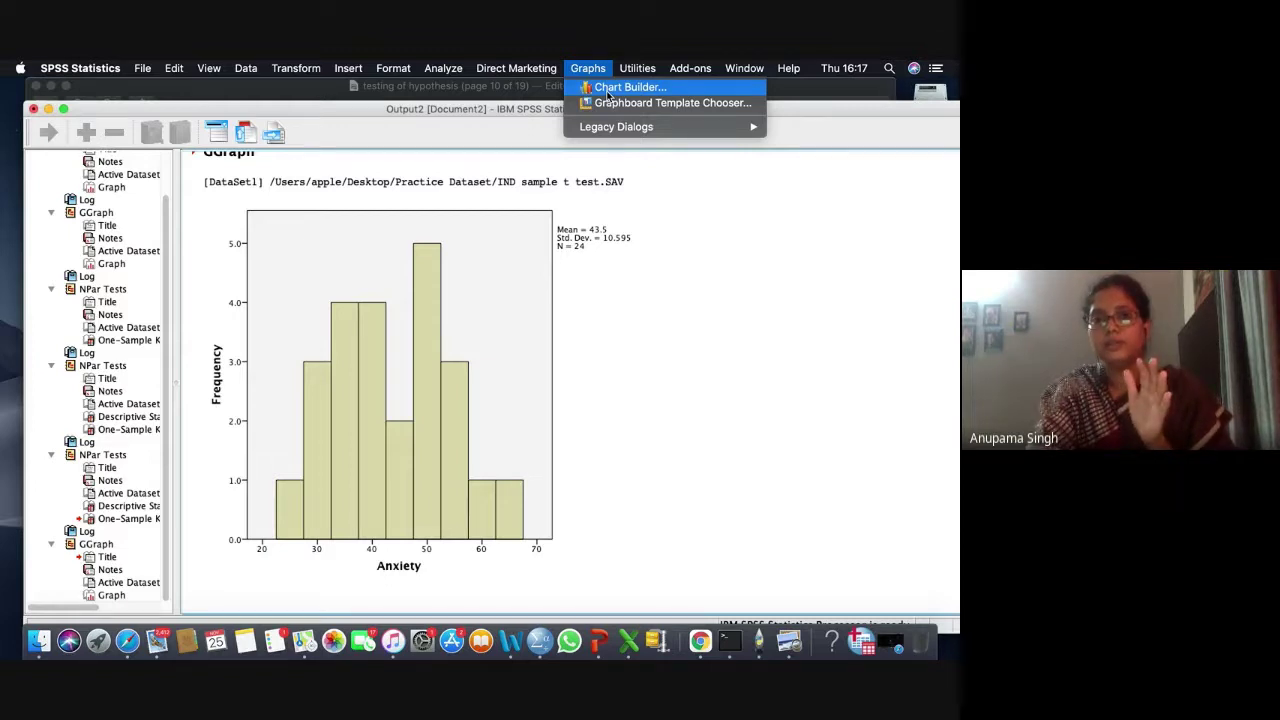
click(607, 95)
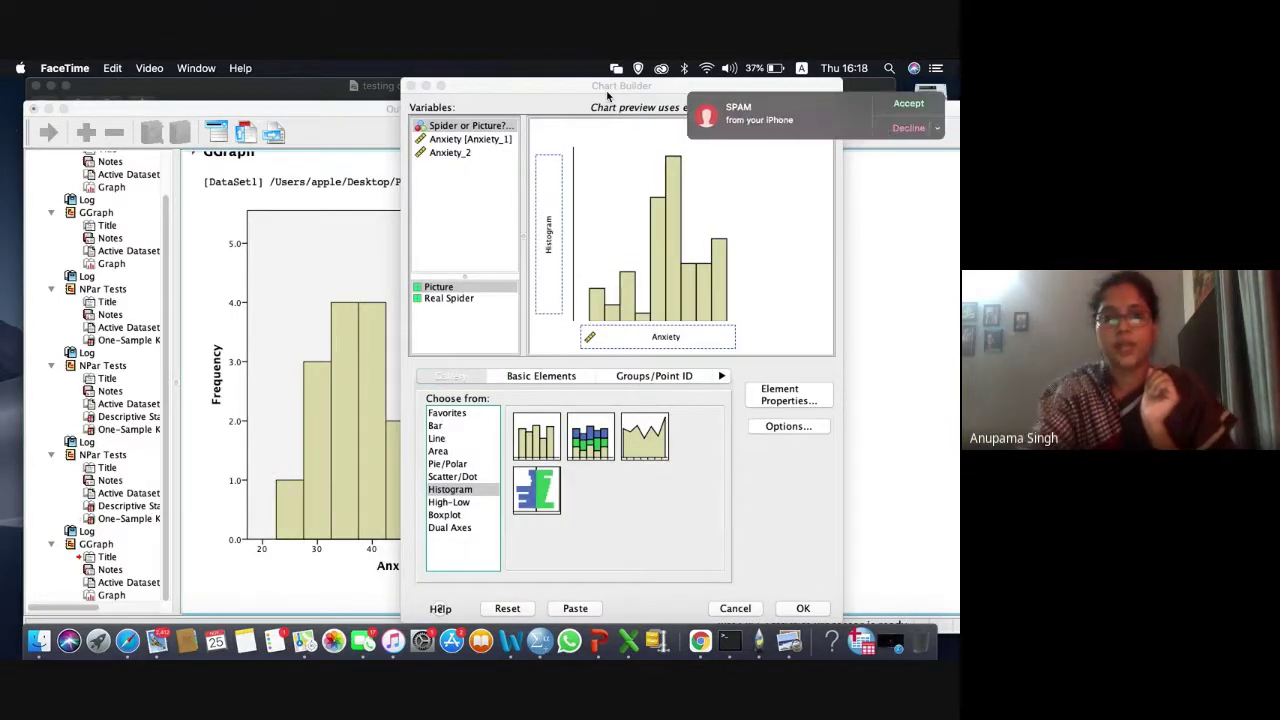
click(420, 204)
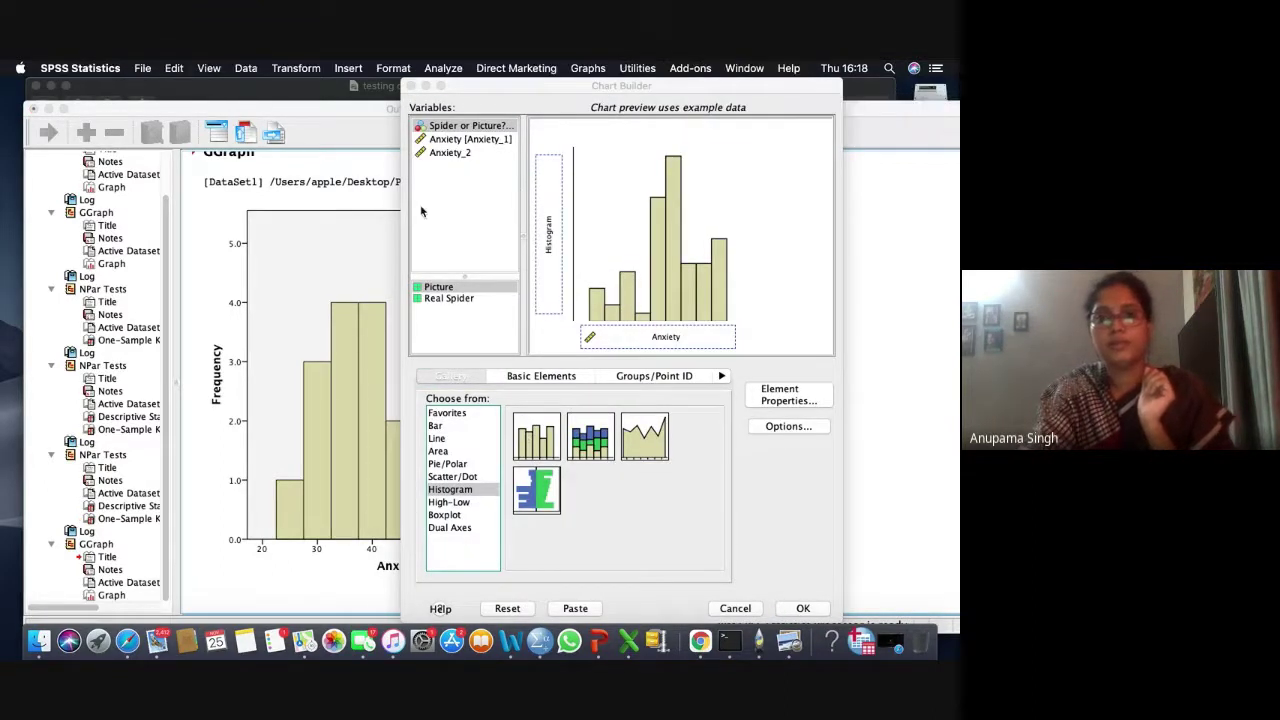
click(507, 610)
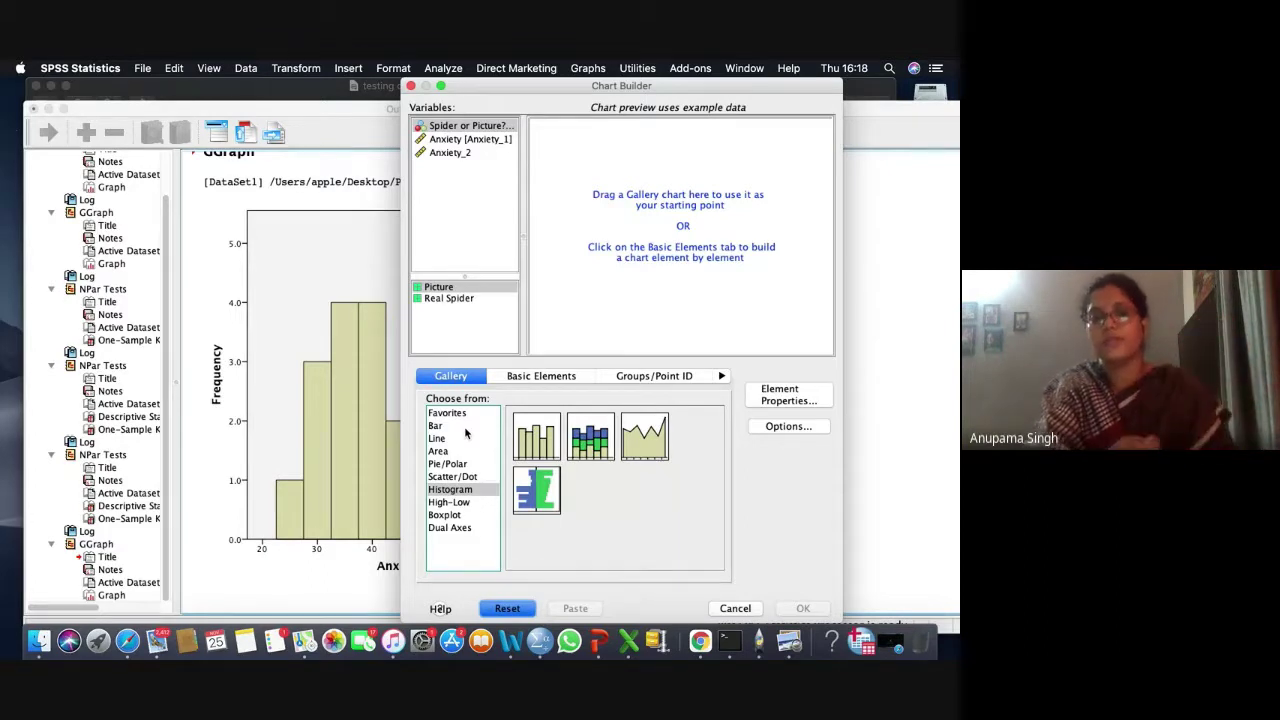
click(463, 520)
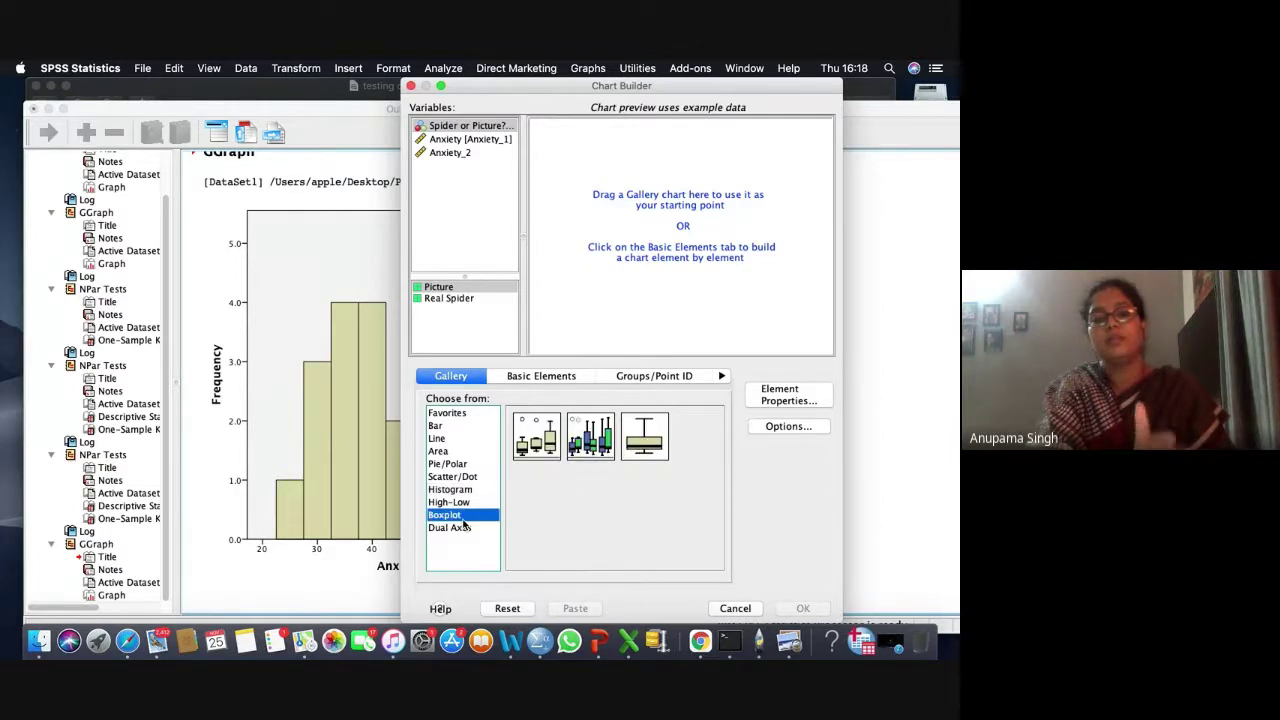
click(450, 490)
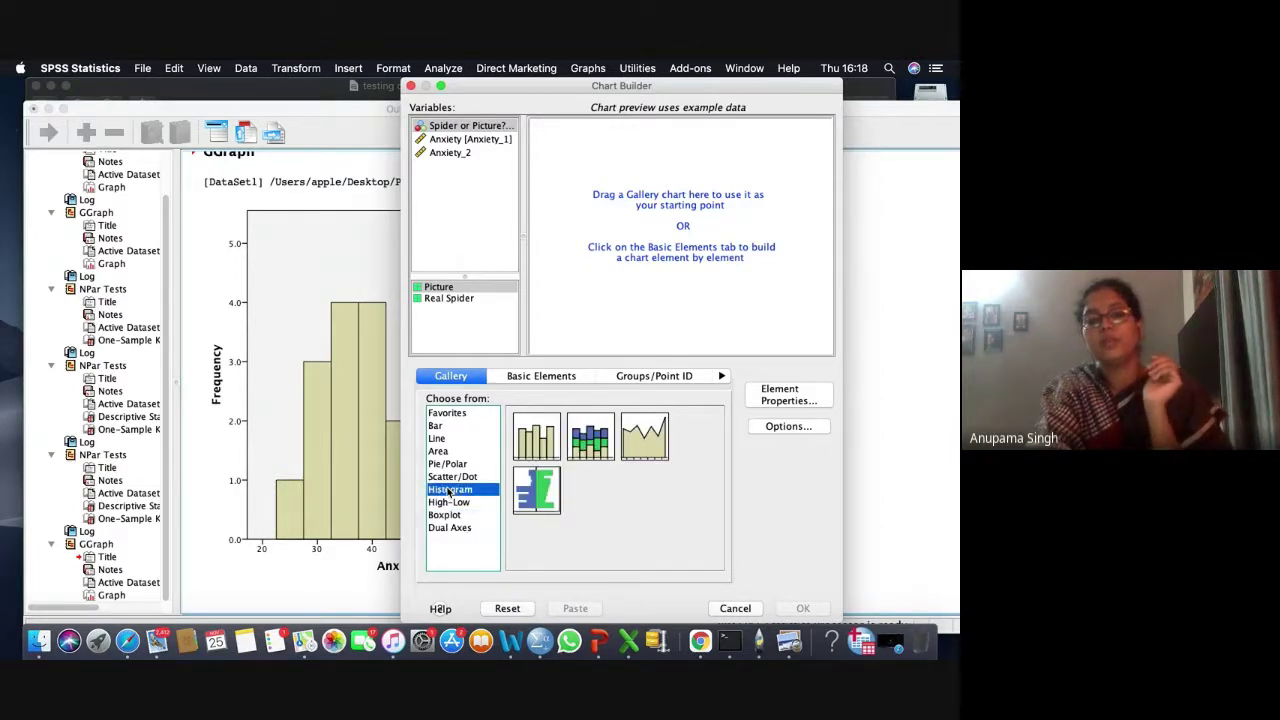
click(450, 518)
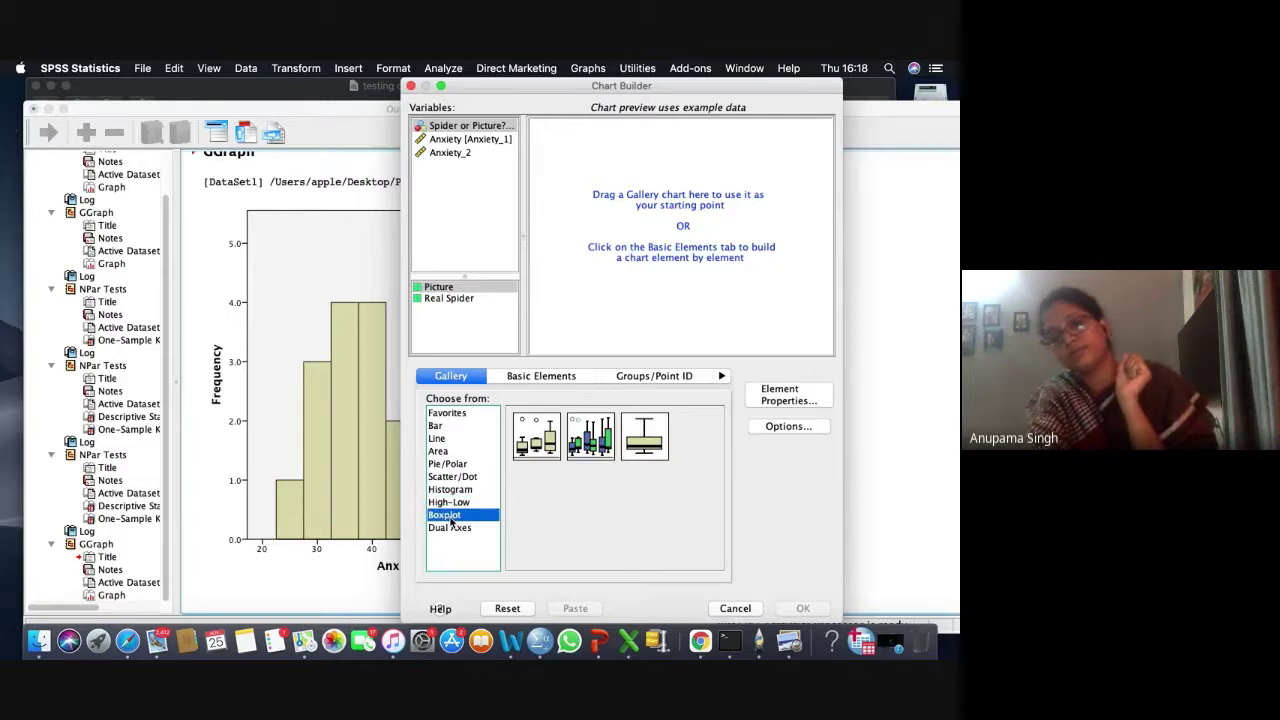
Switch the gallery chart type to Histogram and add the simple histogram to the chart preview, closing its element properties
click(442, 488)
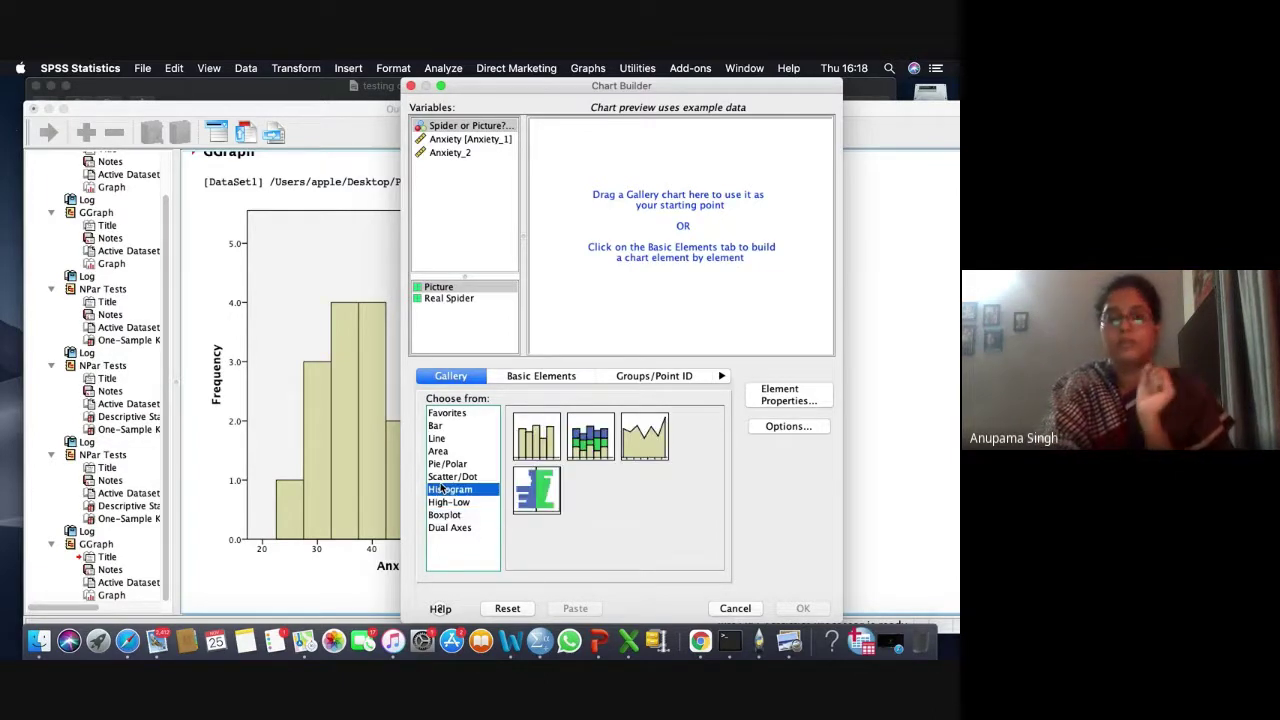
click(555, 430)
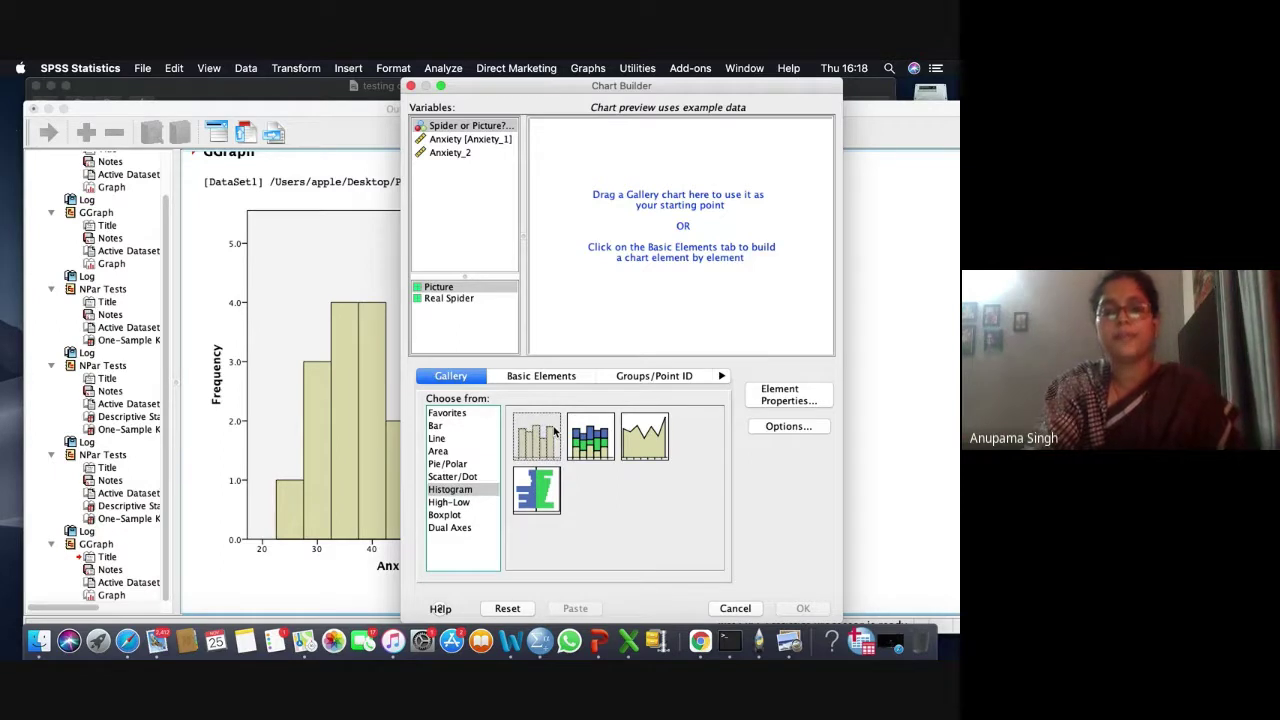
double_click(555, 430)
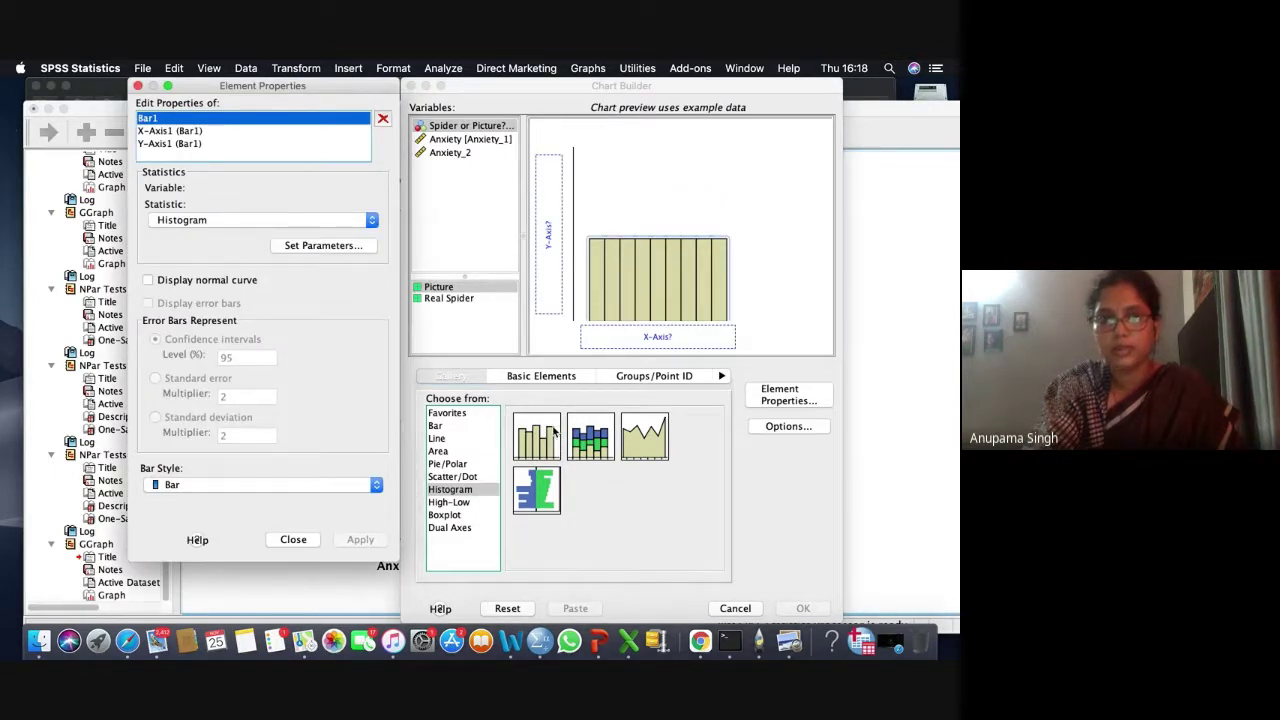
click(138, 86)
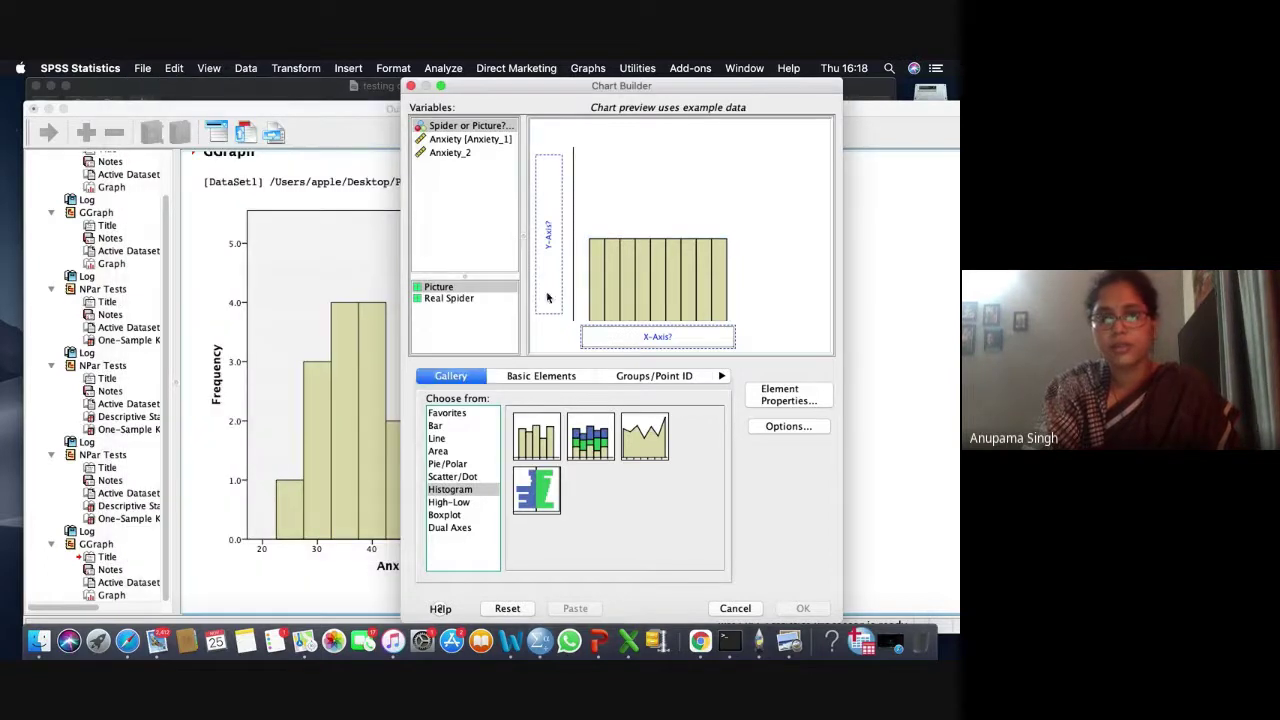
Generate the histogram with Anxiety [Anxiety_1] on the X-axis and view the whole chart in the output
click(450, 154)
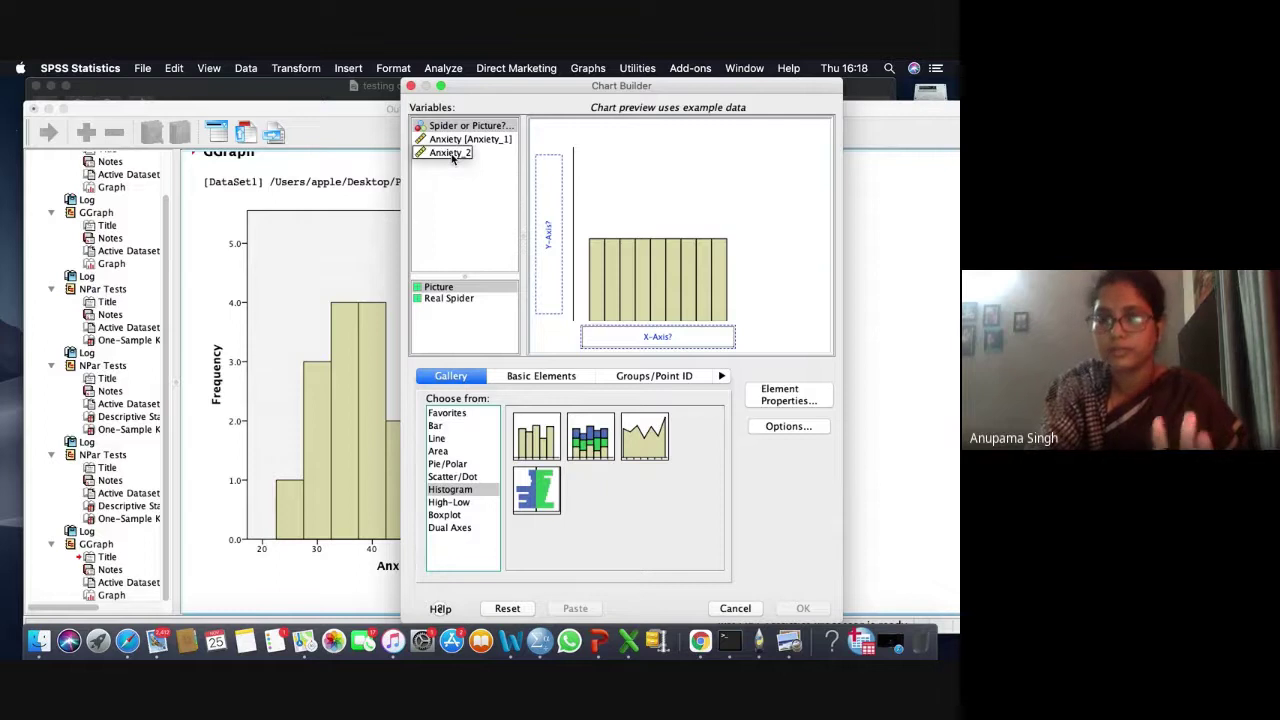
drag(452, 157, 717, 277)
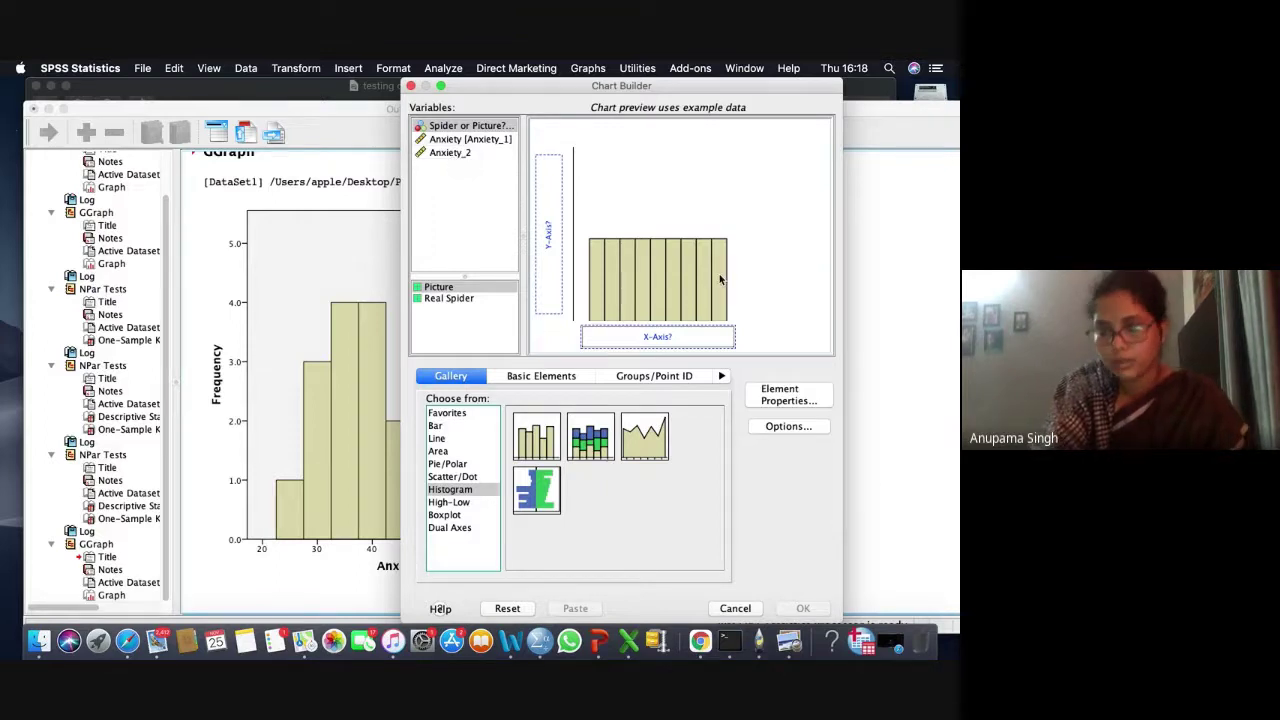
click(462, 144)
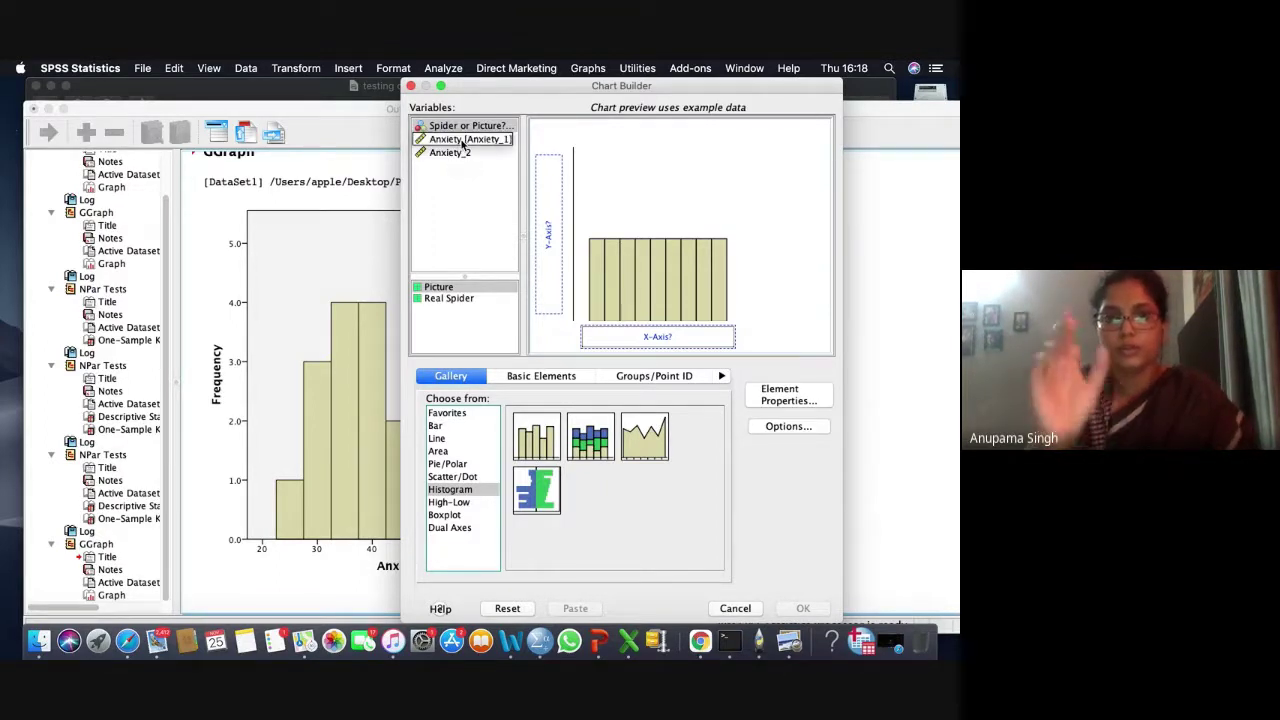
drag(462, 144, 627, 337)
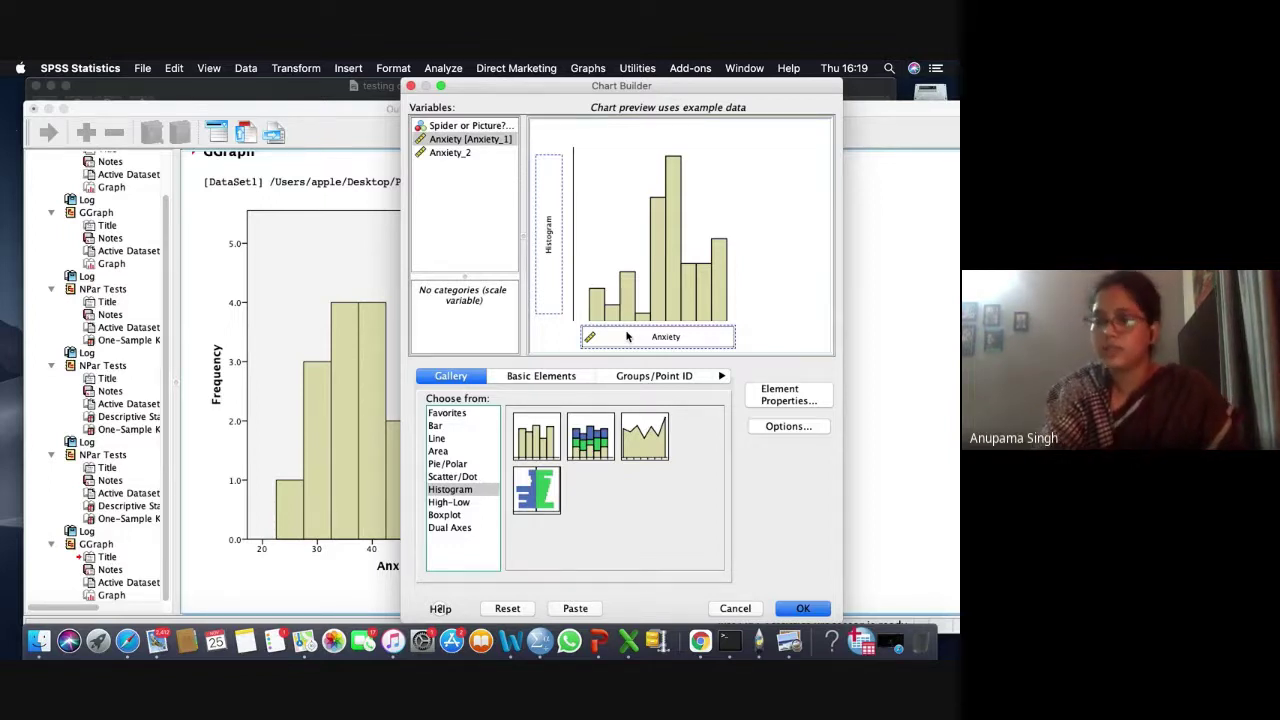
click(803, 609)
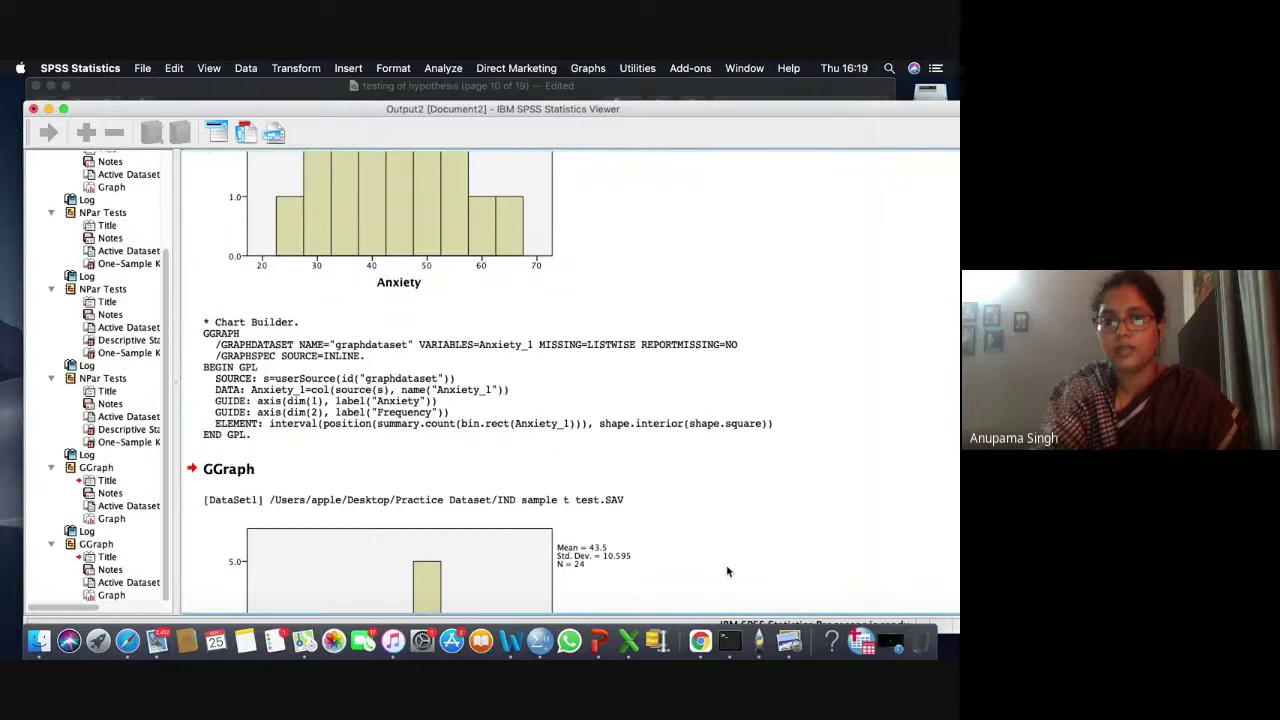
scroll(727, 570, down, 5)
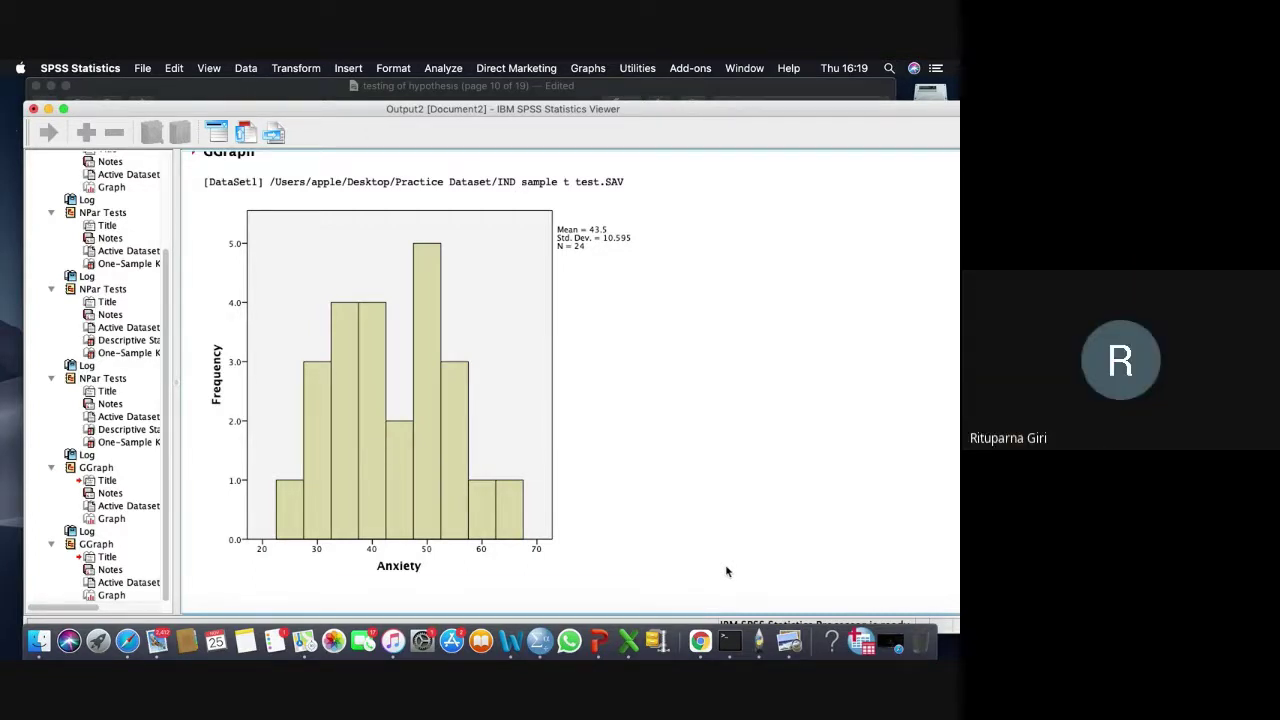
Generate a single-box boxplot of Anxiety with the Chart Builder and bring the full chart into view in the output
click(586, 70)
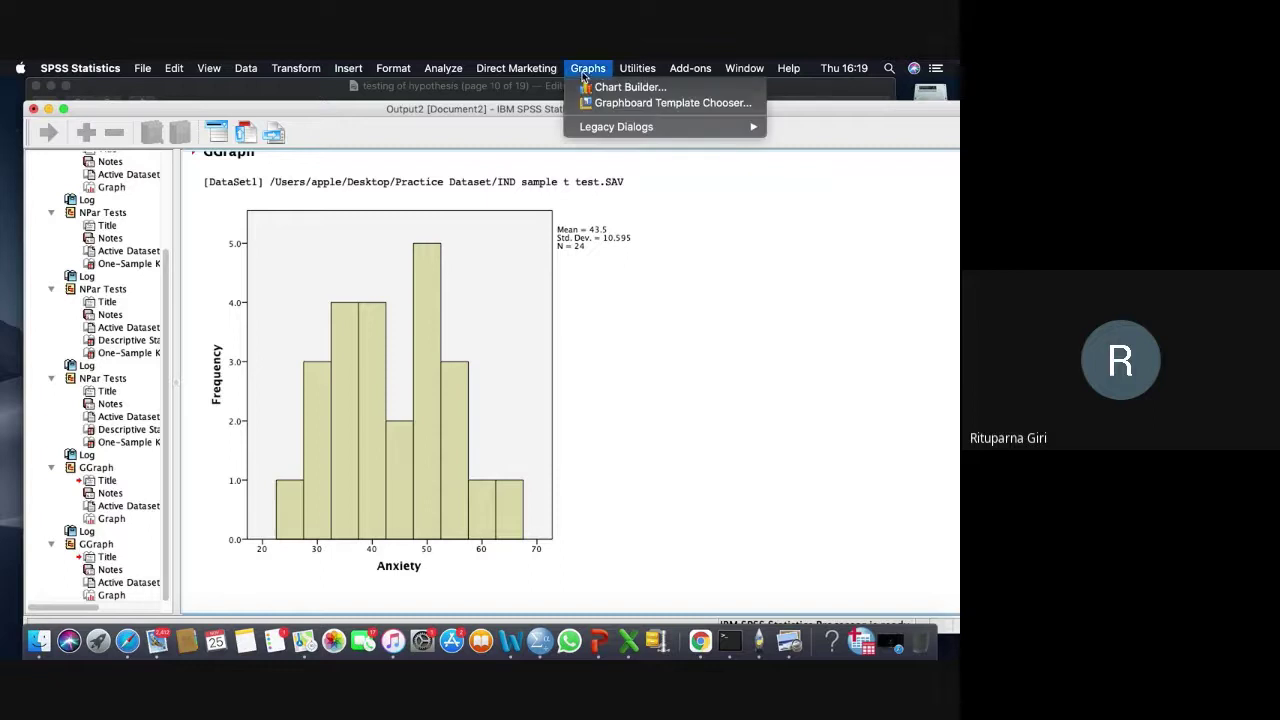
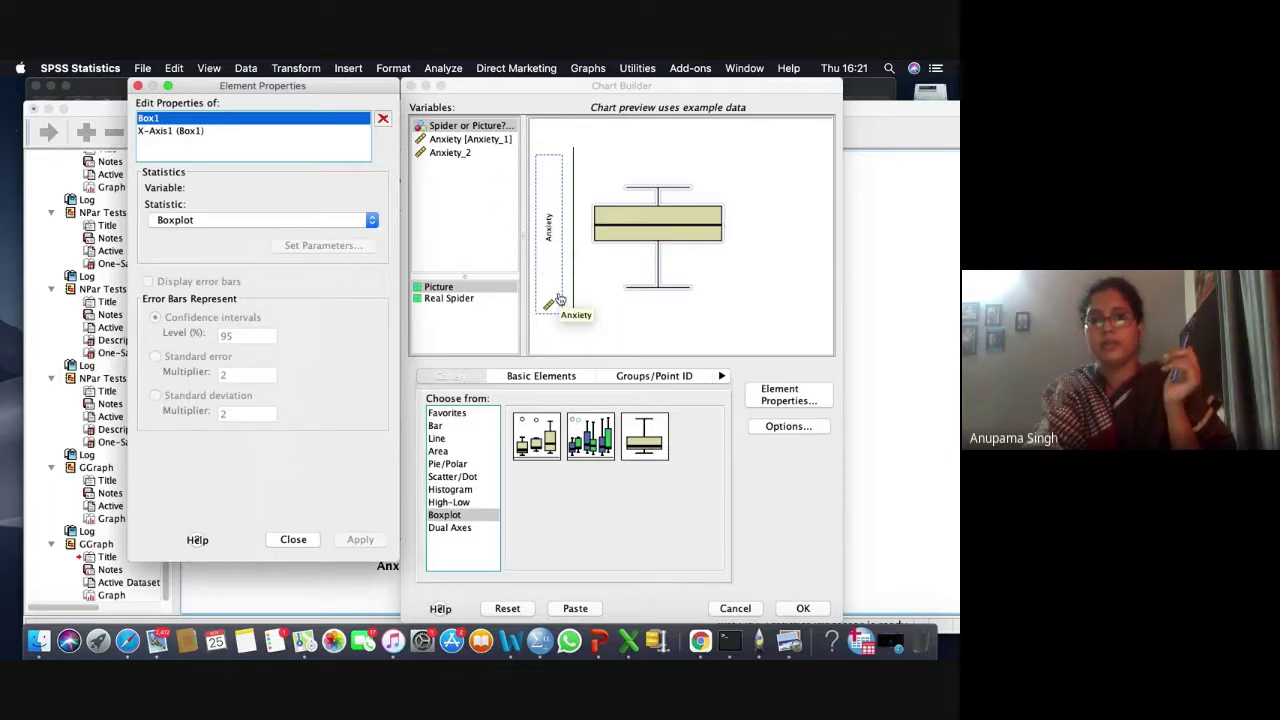
click(300, 542)
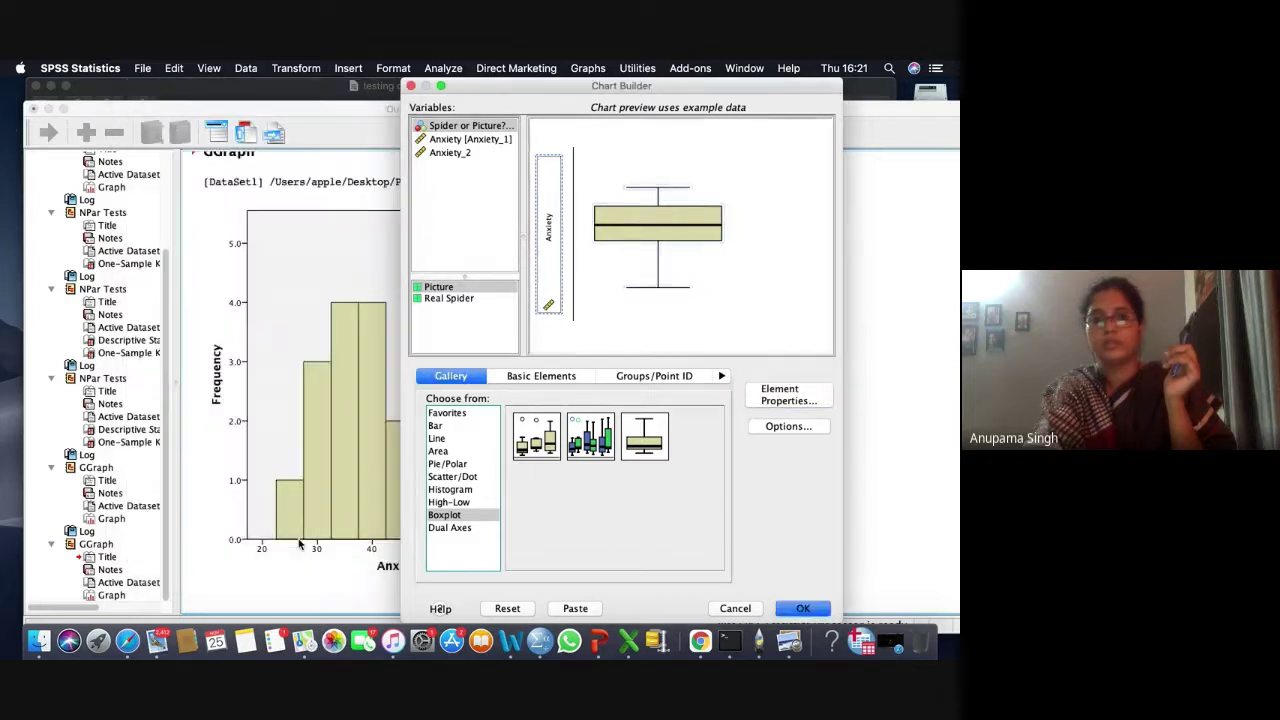
click(806, 609)
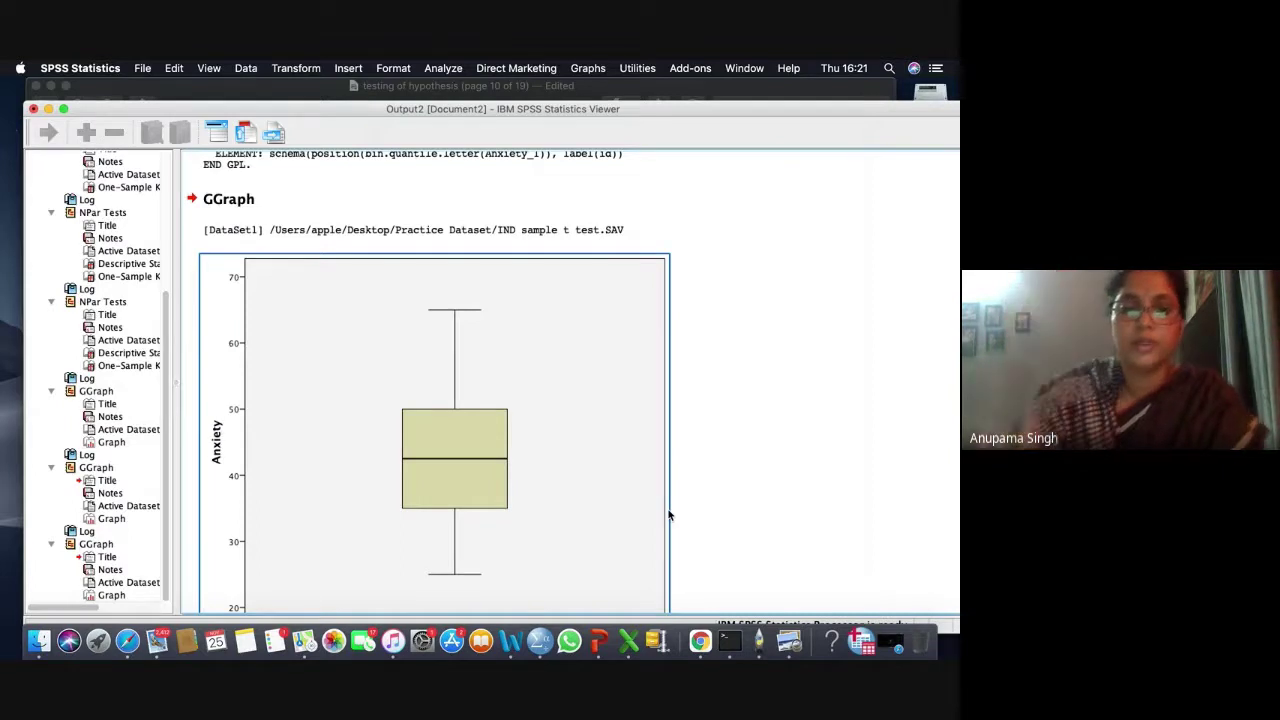
scroll(509, 508, down, 2)
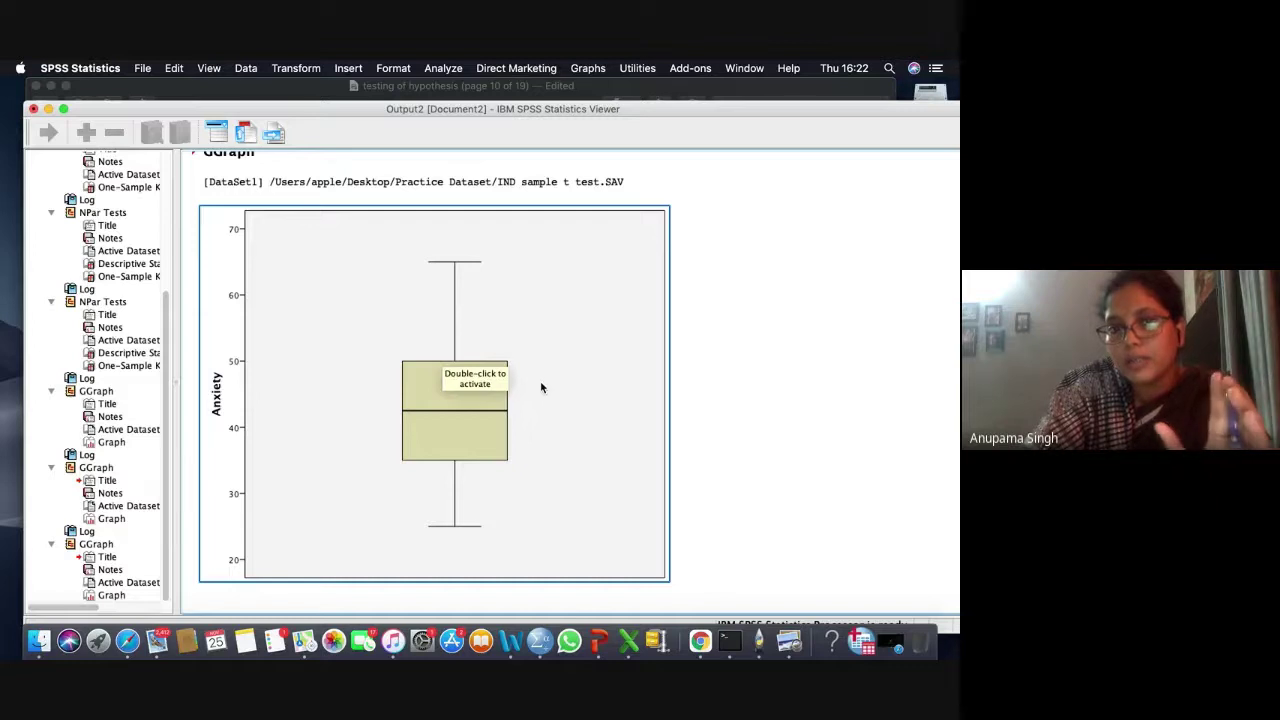
Compare the Anxiety histogram with the boxplot in the output to judge the shape of the distribution
scroll(540, 383, up, 5)
scroll(540, 385, up, 5)
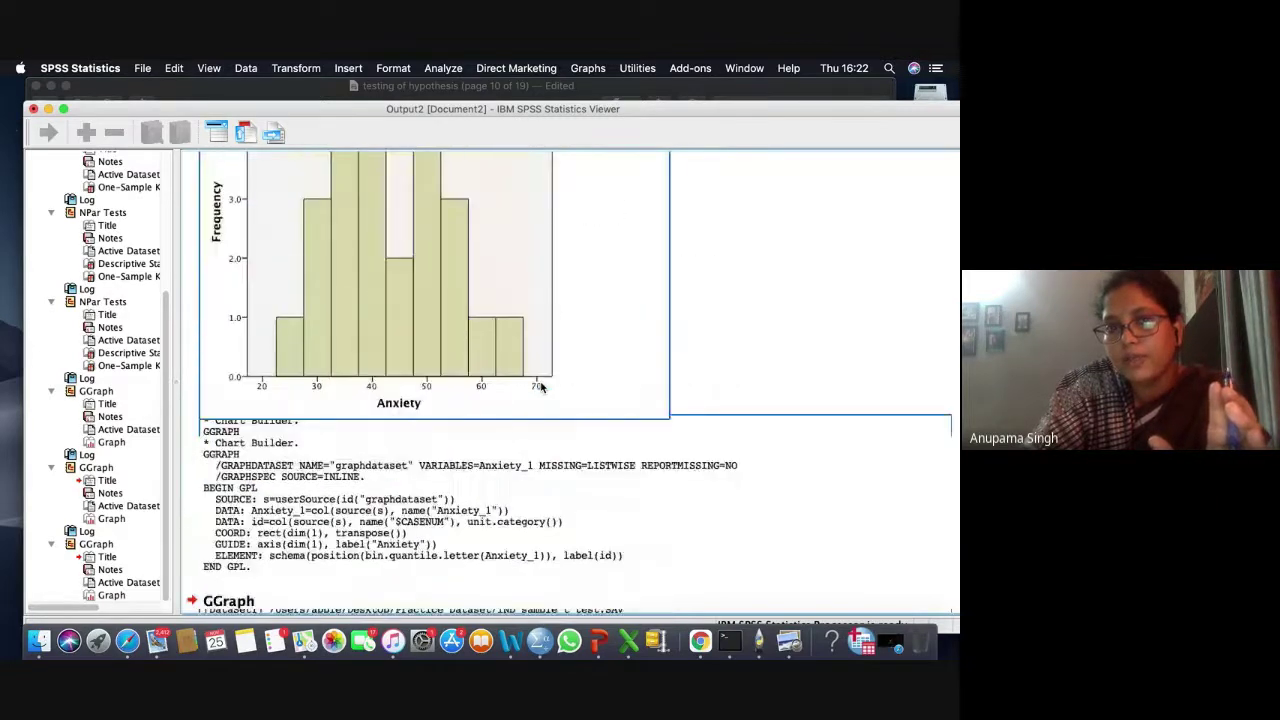
scroll(462, 300, up, 3)
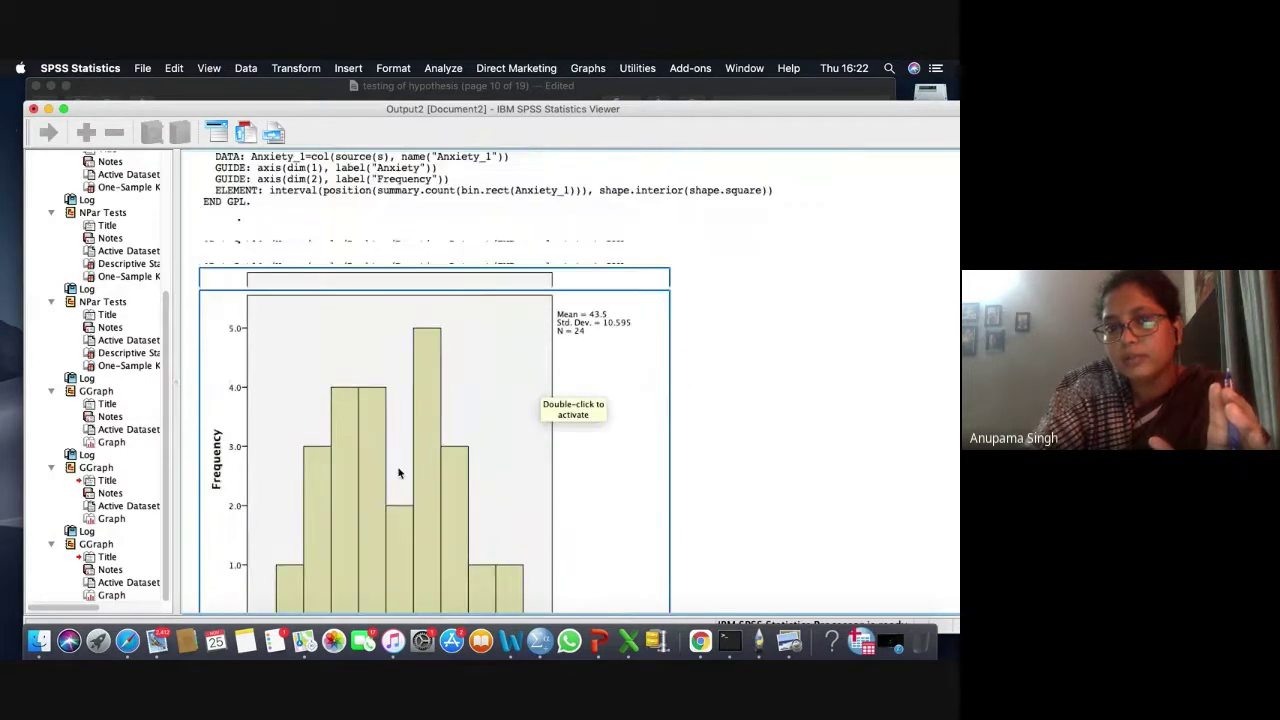
scroll(382, 381, down, 2)
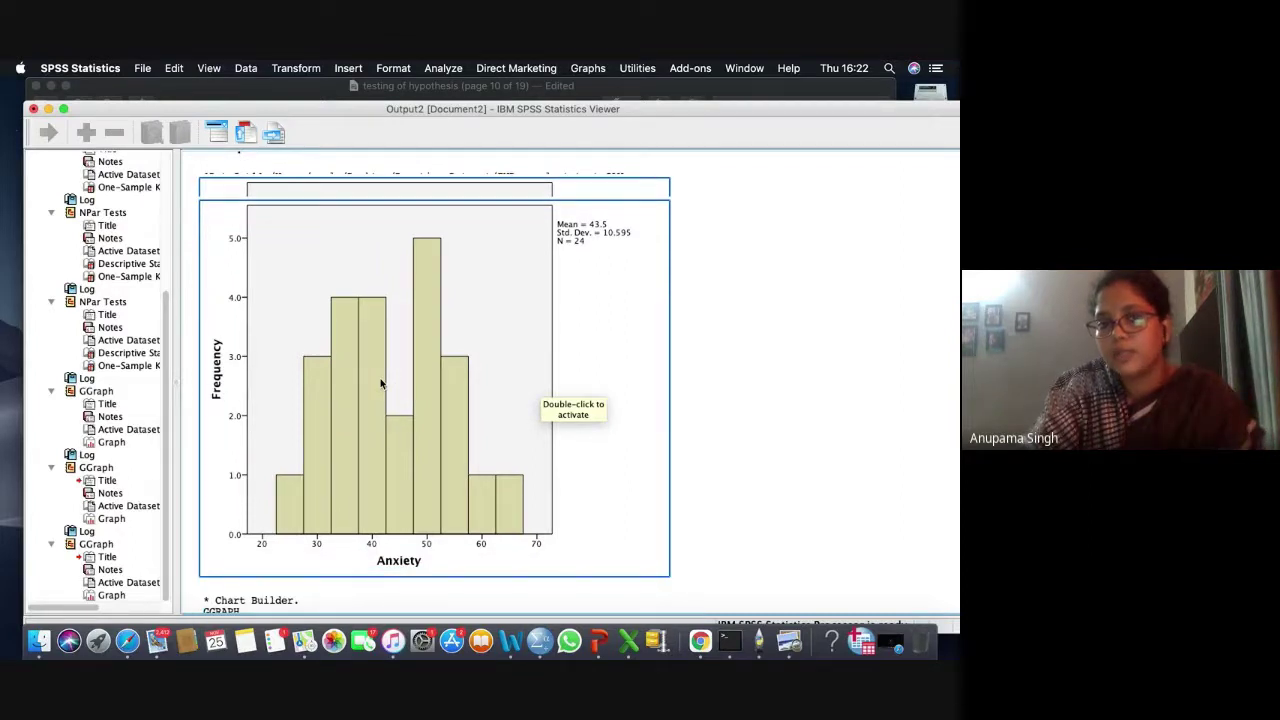
scroll(380, 383, down, 10)
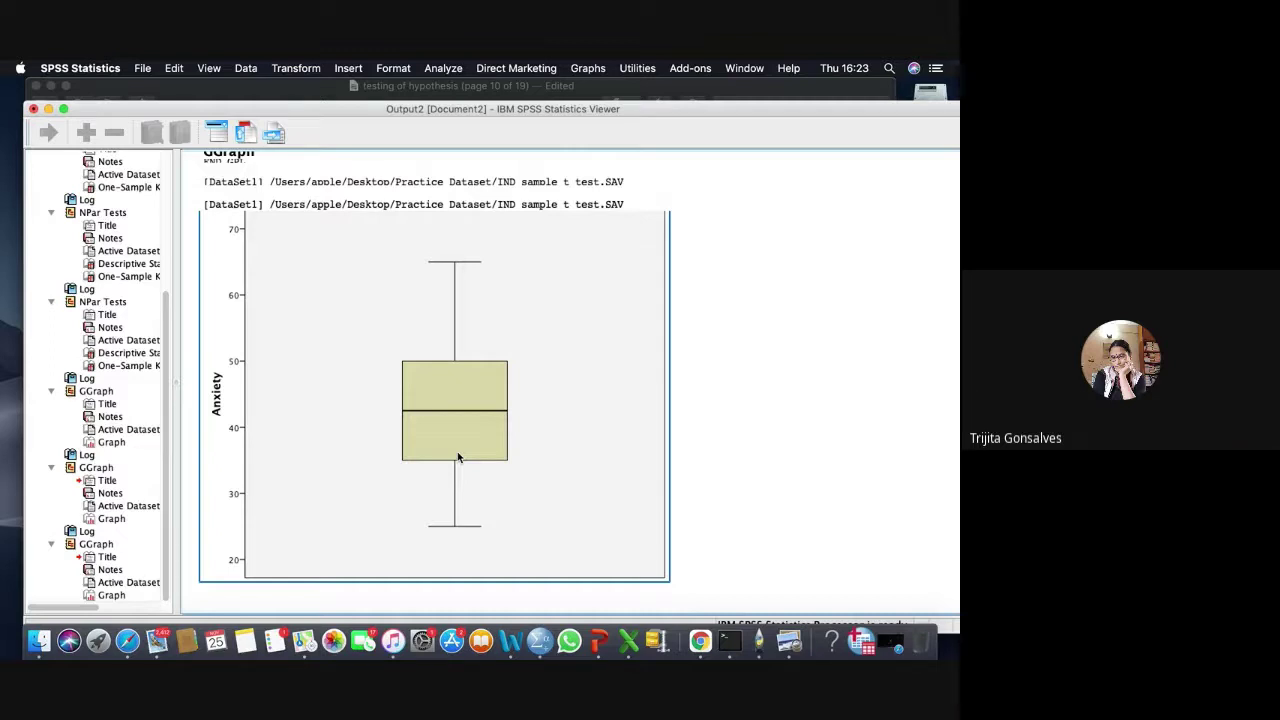
click(673, 234)
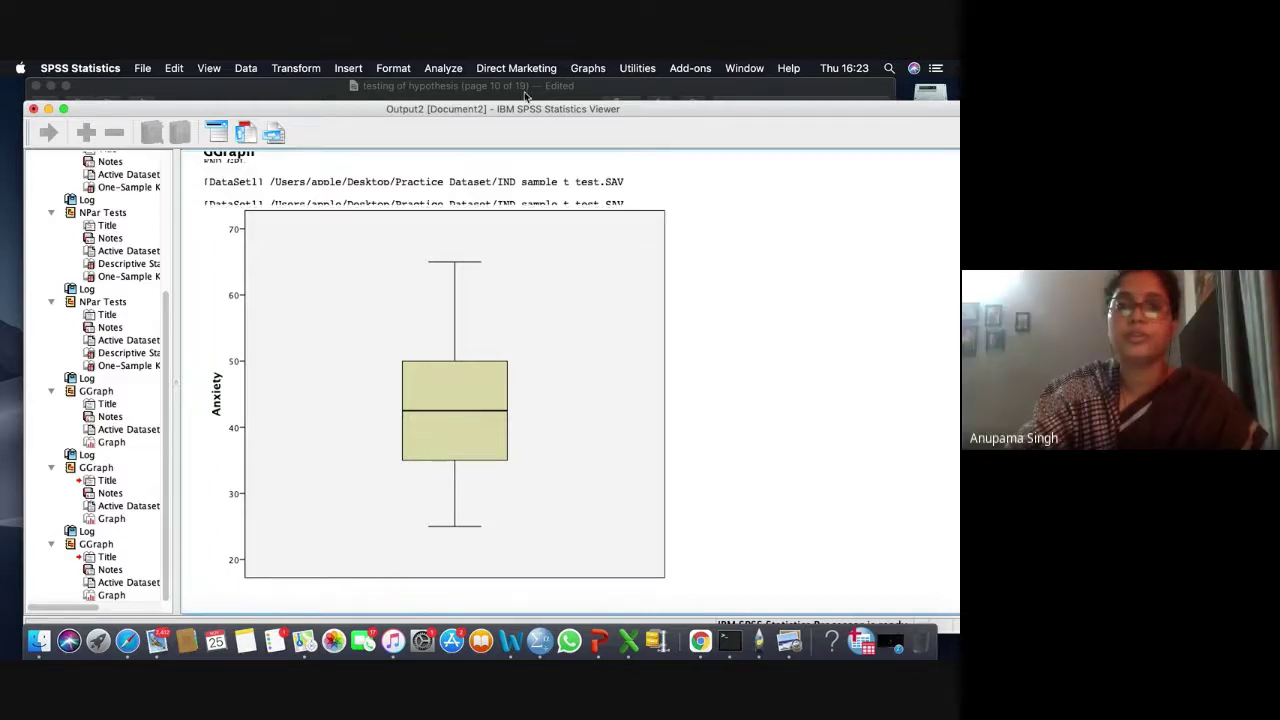
click(600, 70)
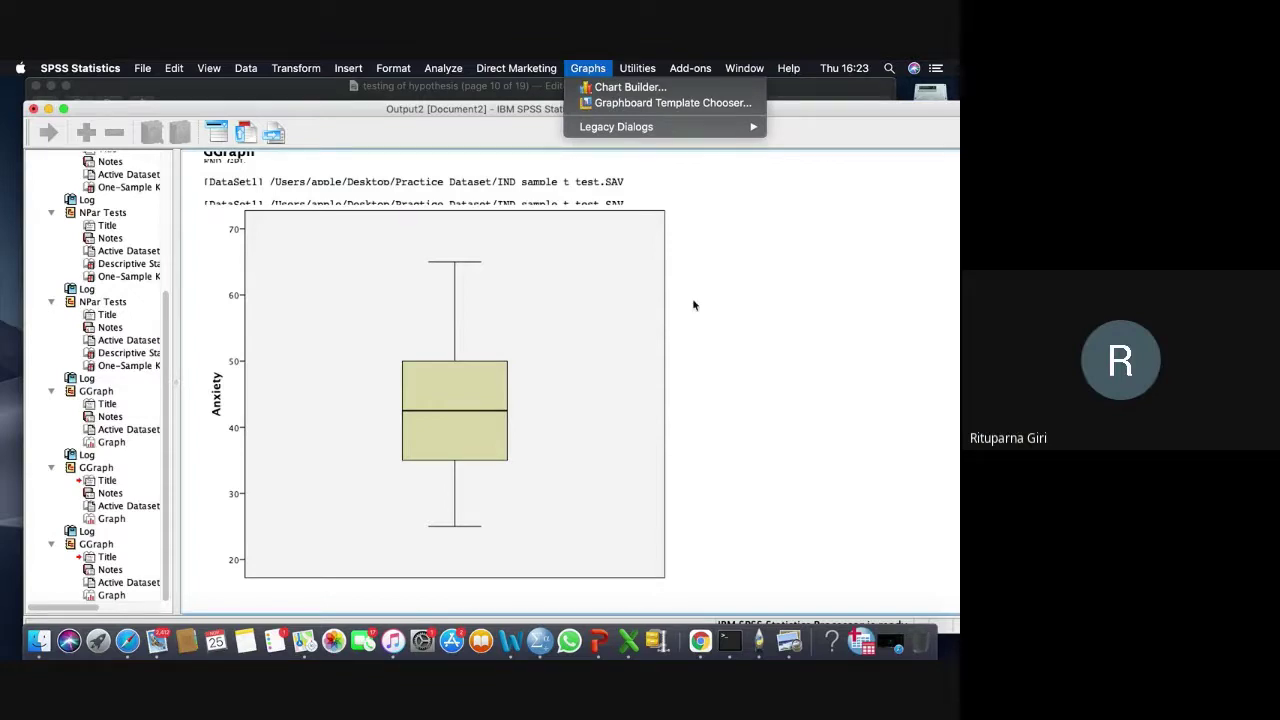
click(709, 214)
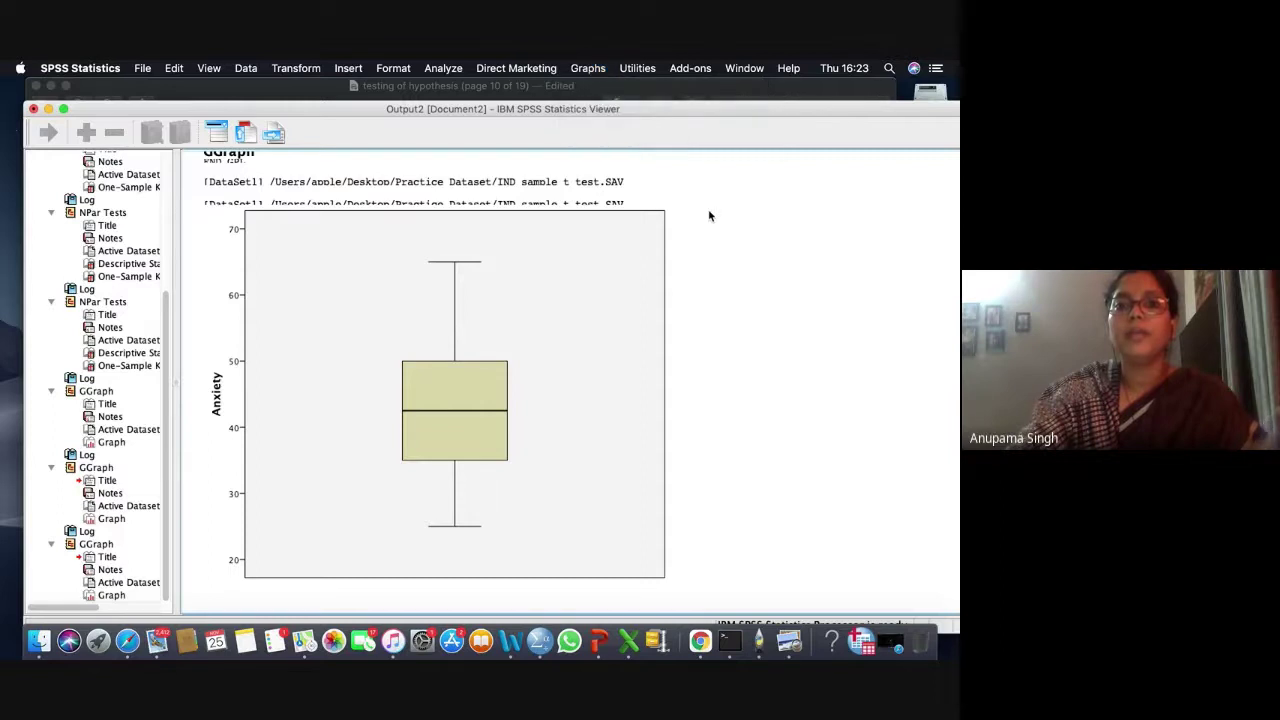
Reopen the Chart Builder and reset the previous boxplot setup
click(588, 68)
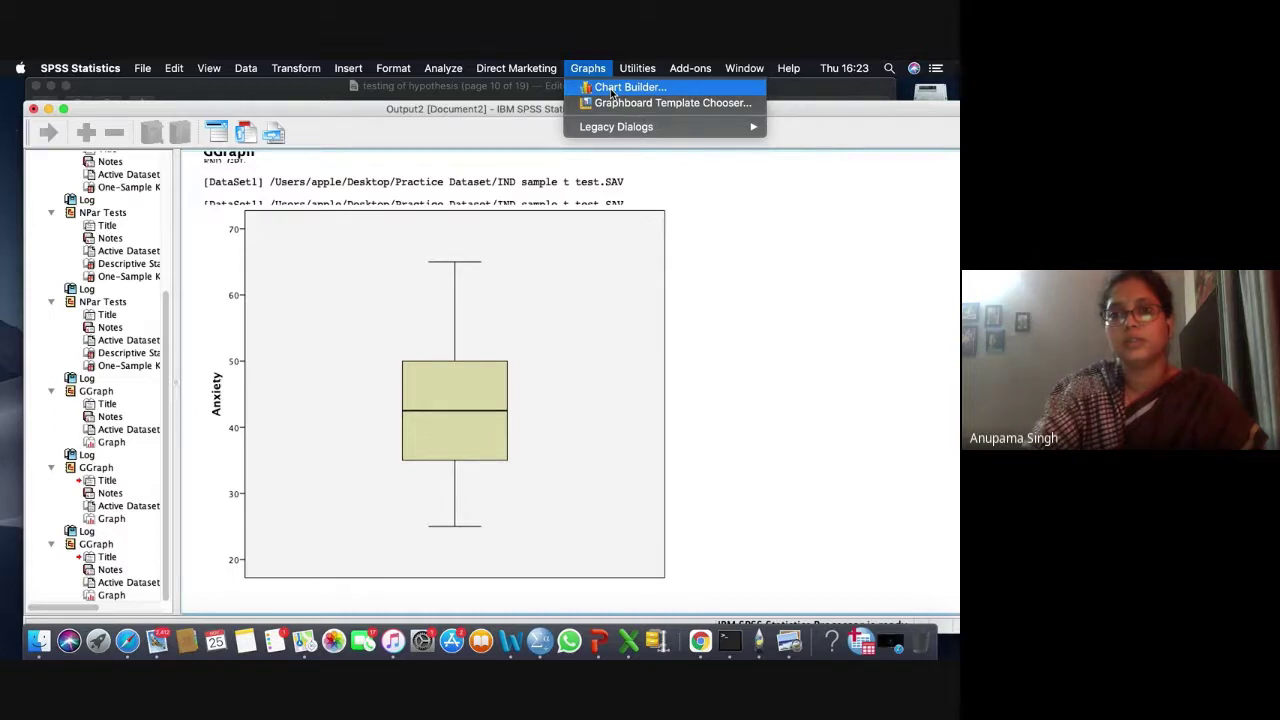
click(611, 93)
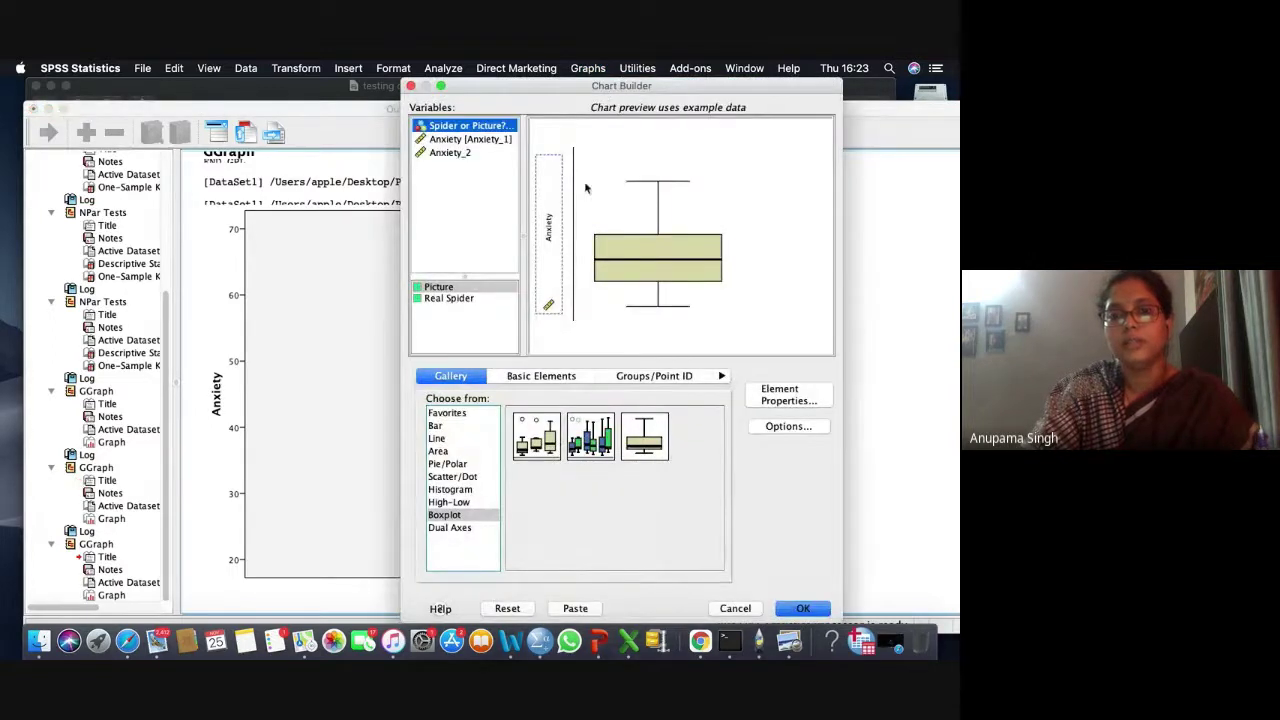
click(510, 608)
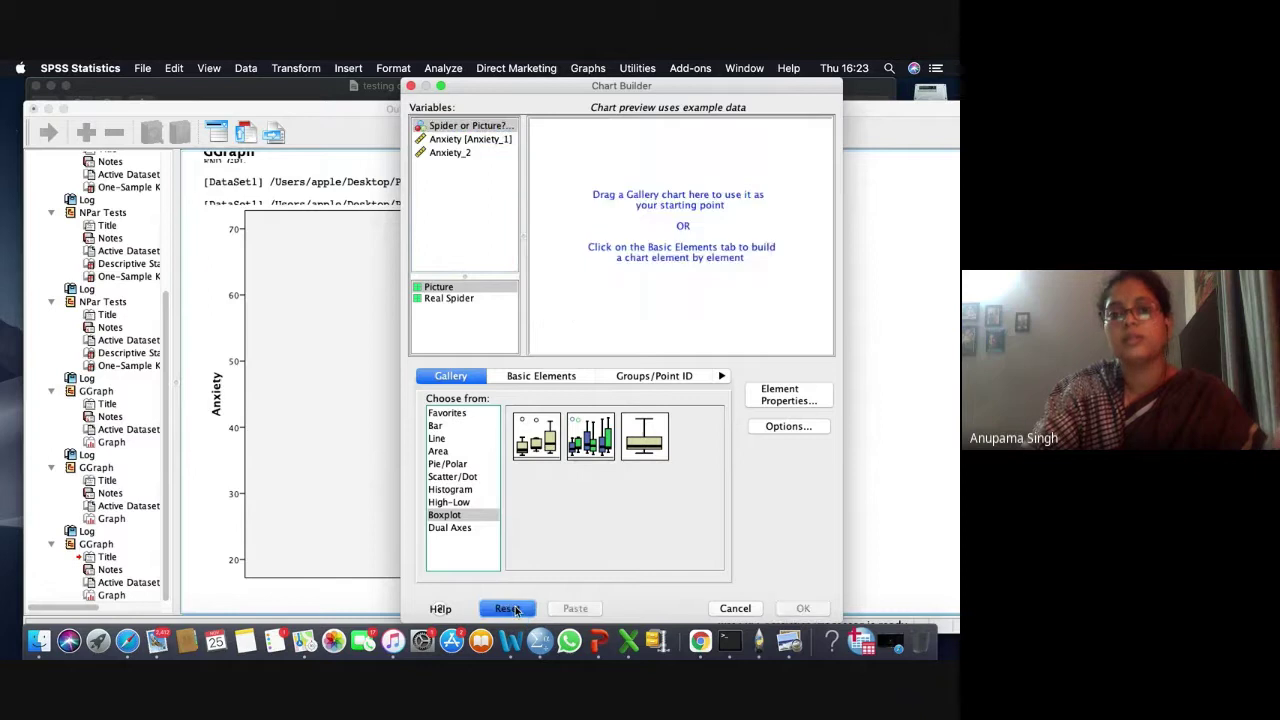
Build a simple histogram from the gallery with Anxiety [Anxiety_1] on the X-axis and output it again
click(449, 490)
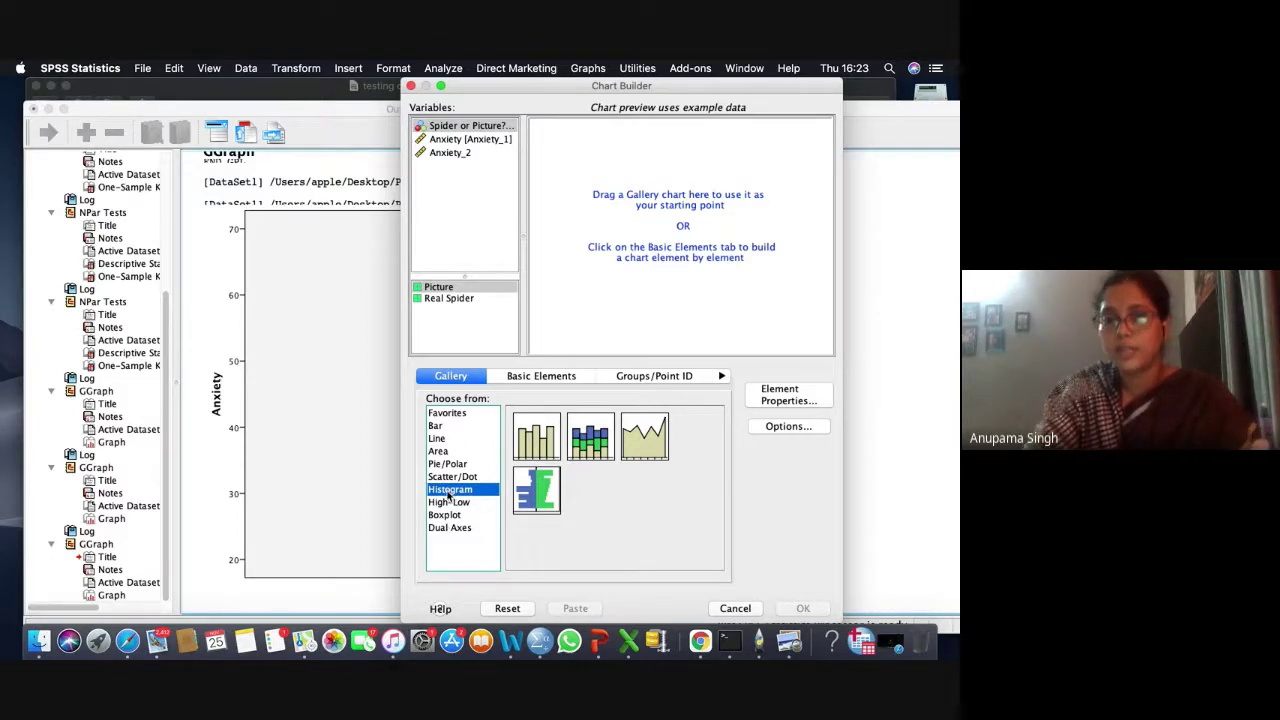
click(537, 442)
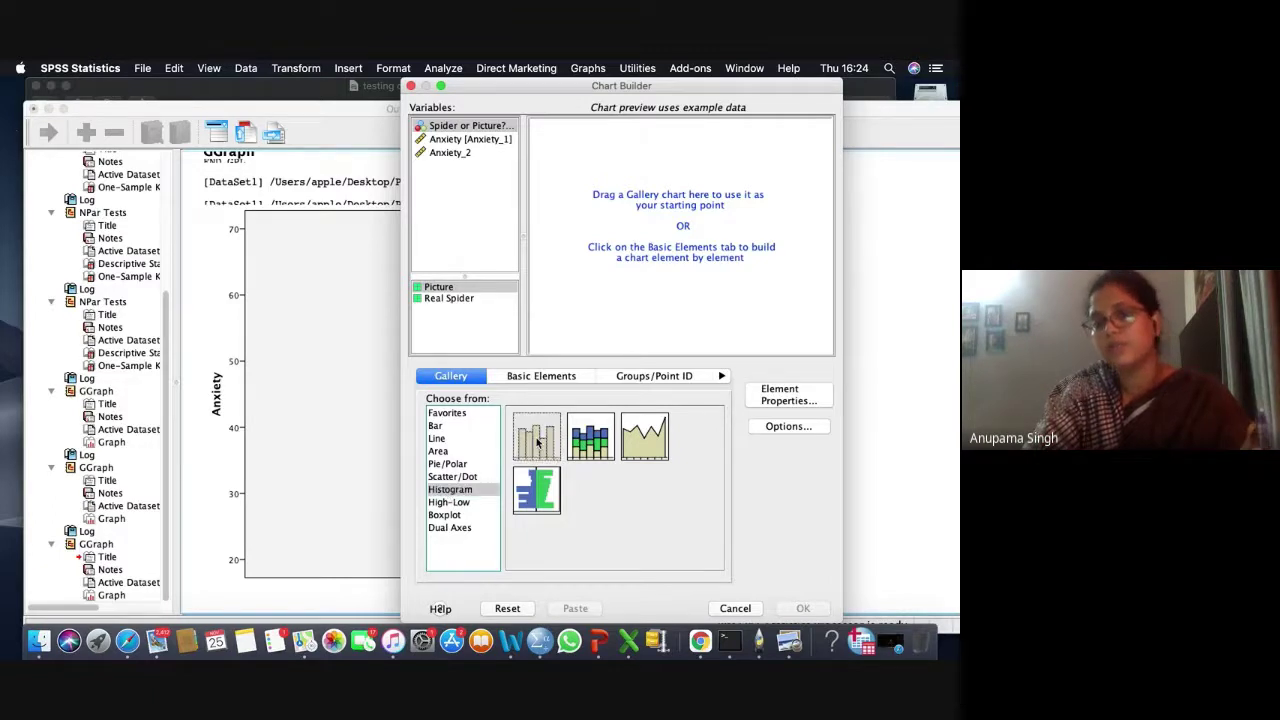
click(537, 442)
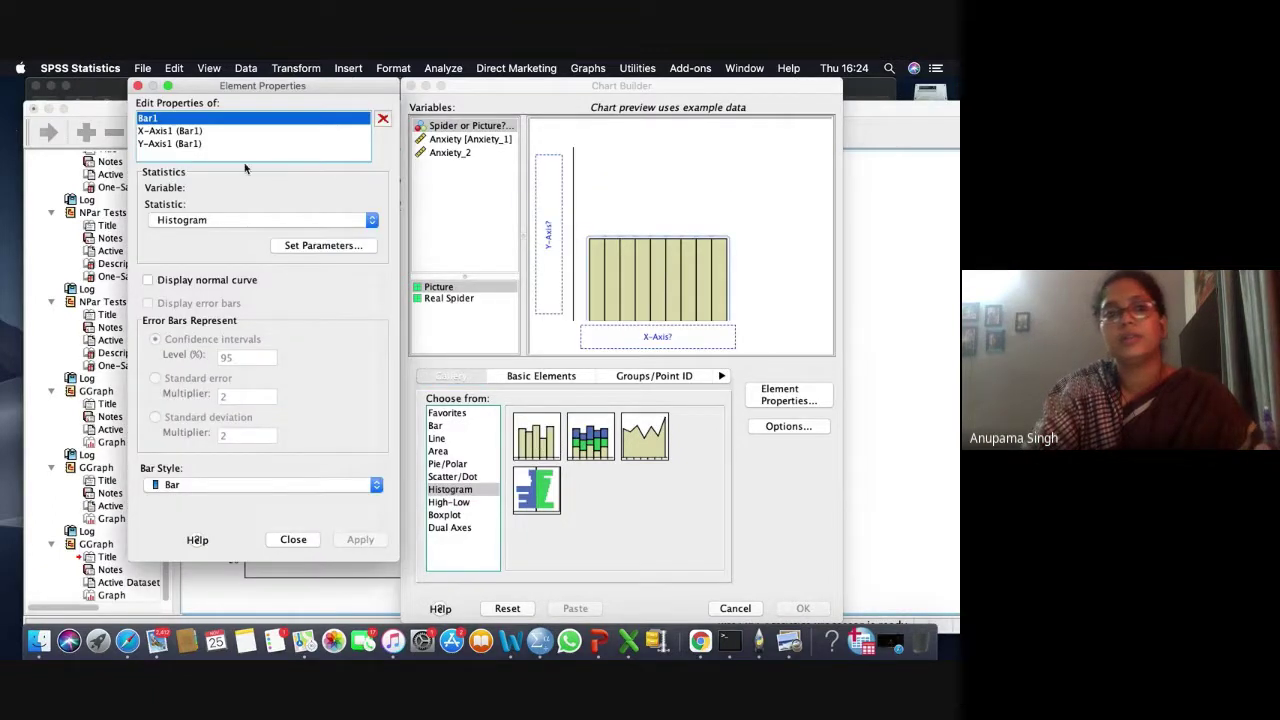
click(138, 86)
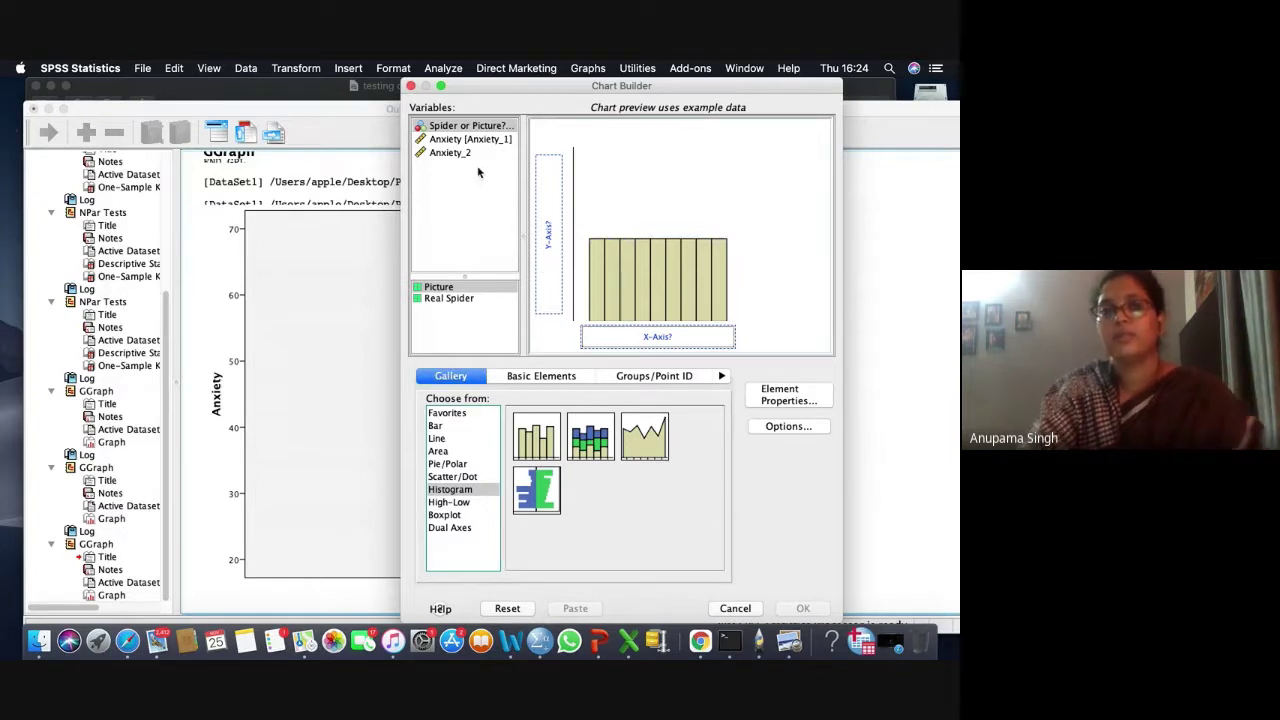
drag(472, 142, 603, 338)
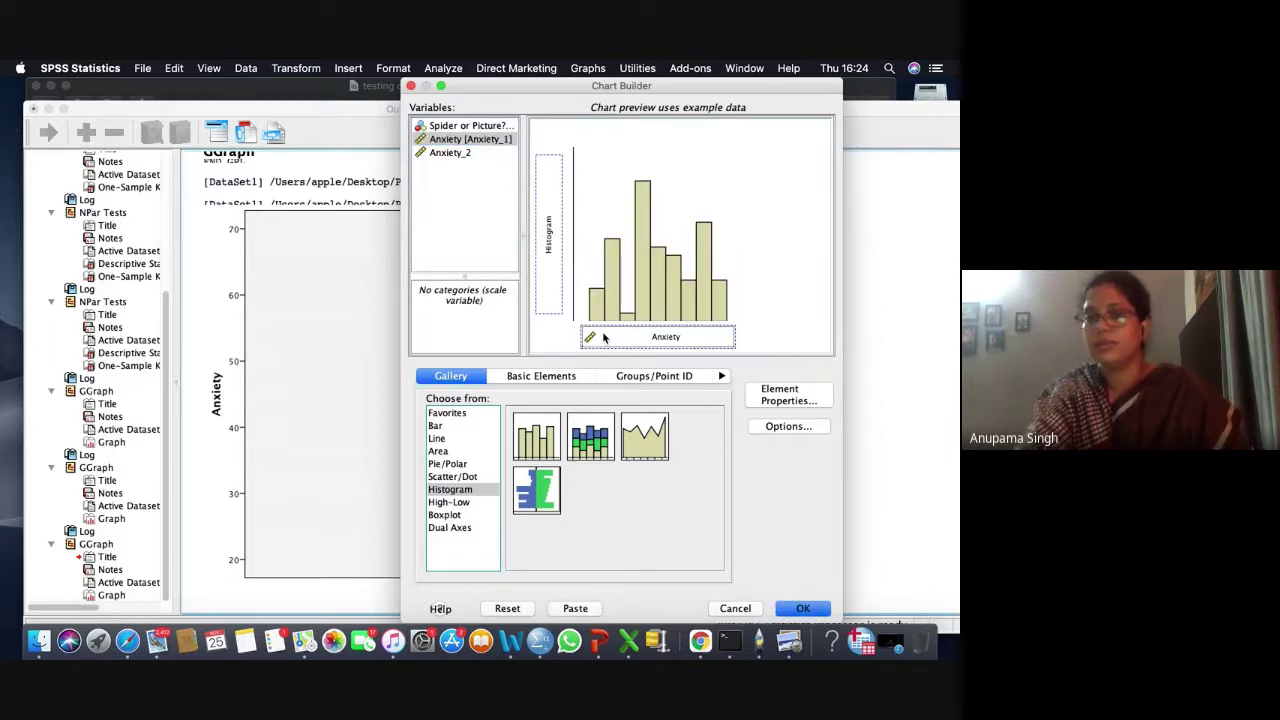
click(799, 609)
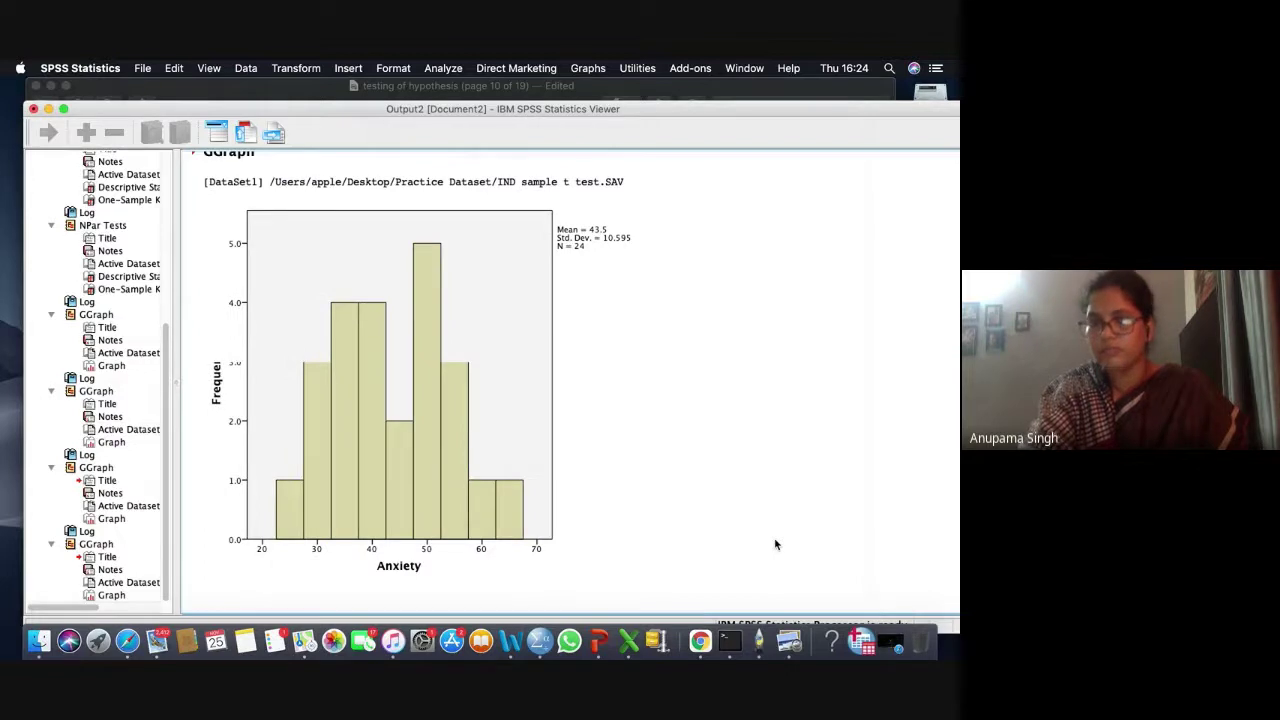
Reopen the Chart Builder and switch the Anxiety chart from a histogram to a 1-D Boxplot, closing the element properties
click(585, 67)
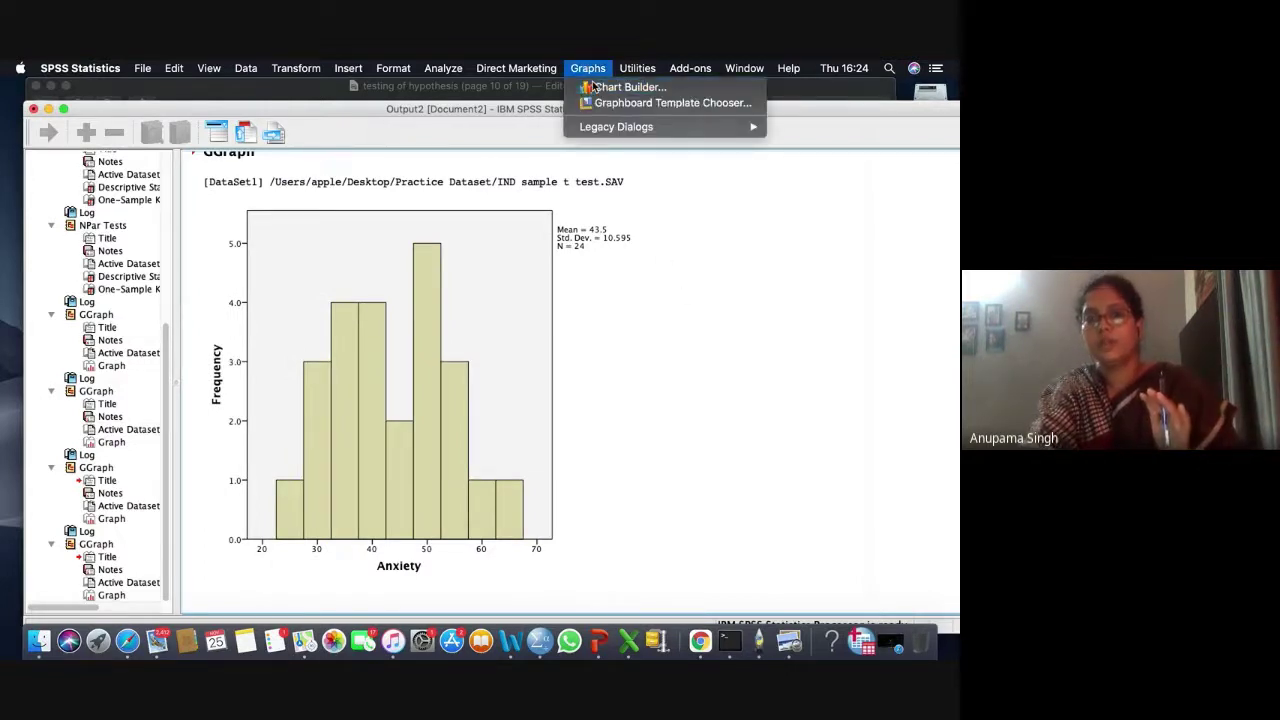
click(595, 87)
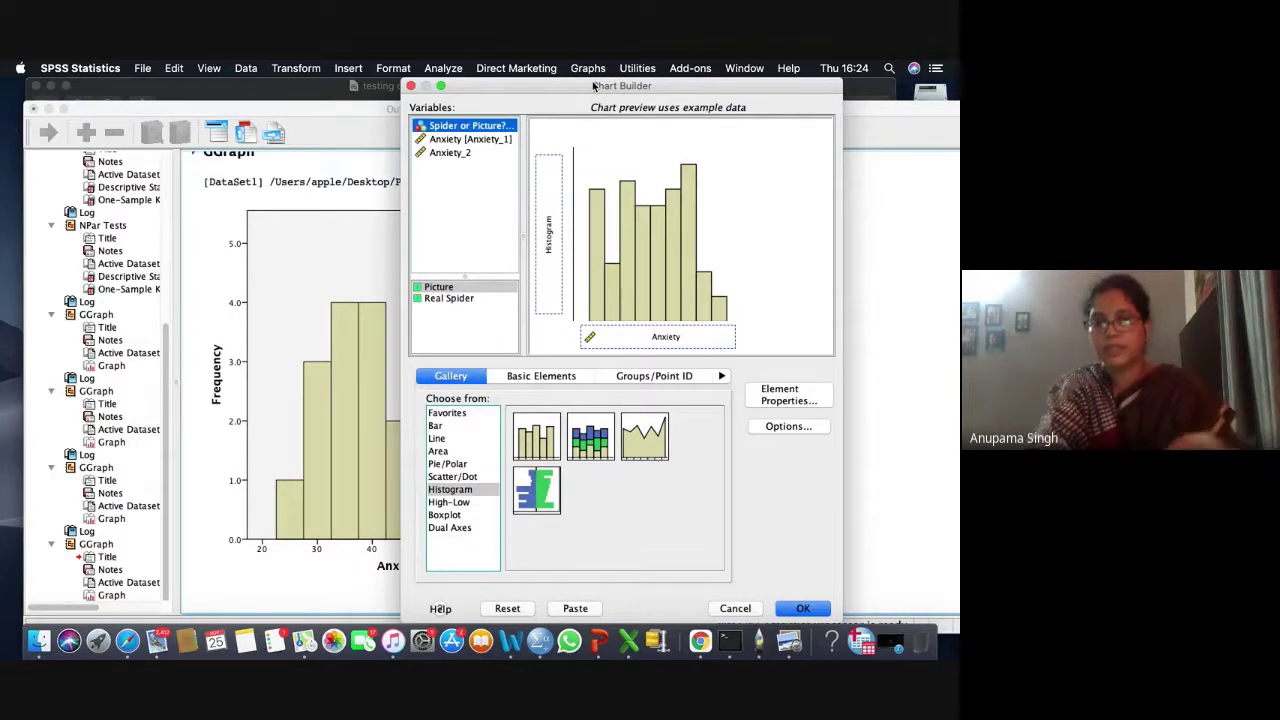
click(445, 515)
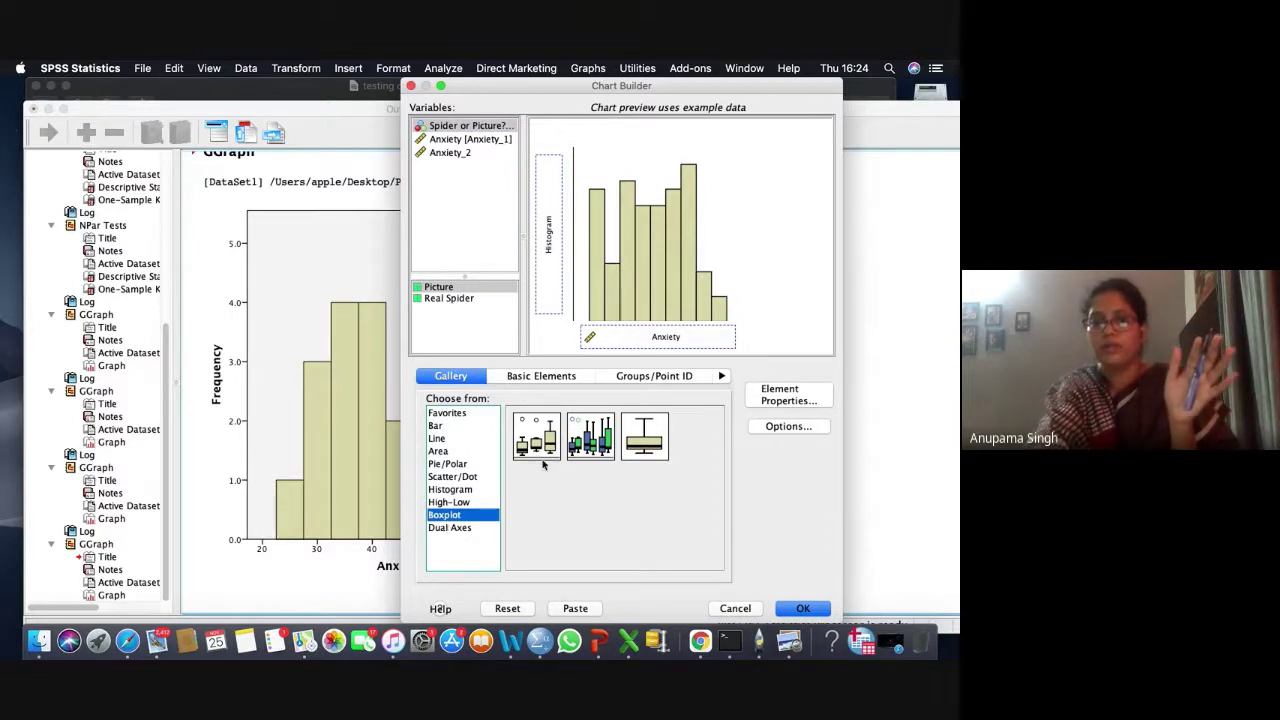
click(645, 450)
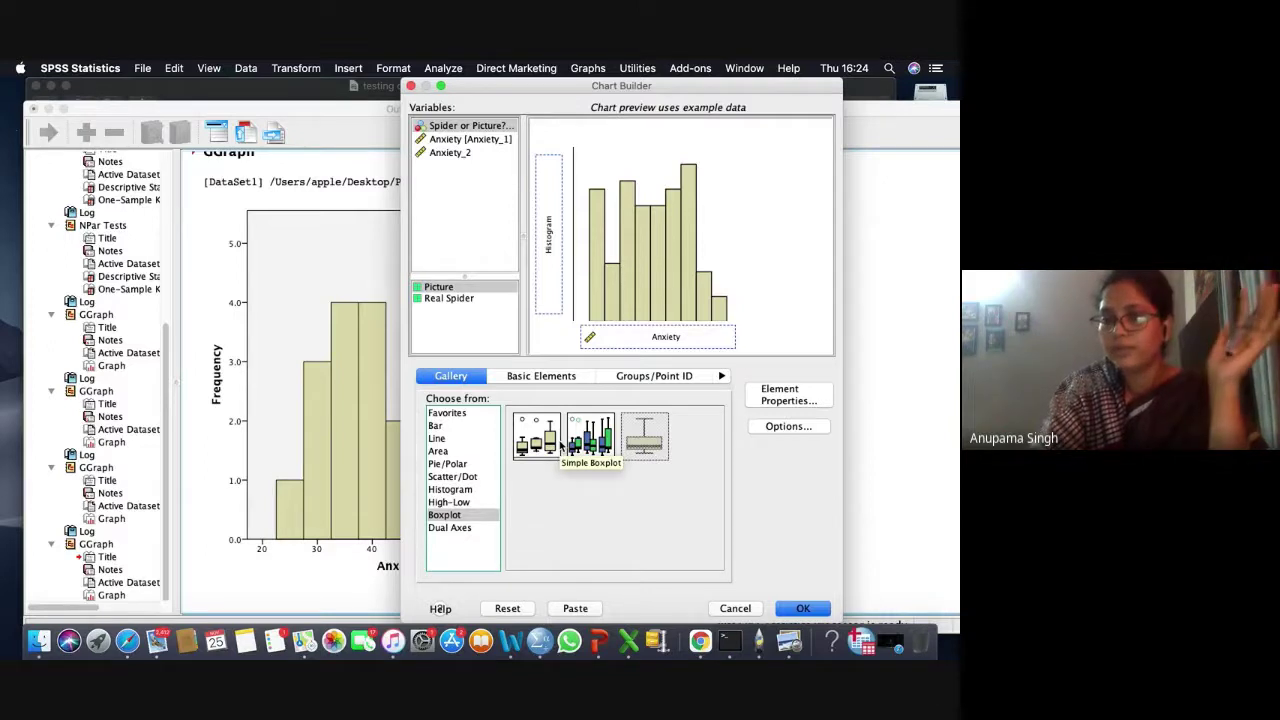
double_click(645, 437)
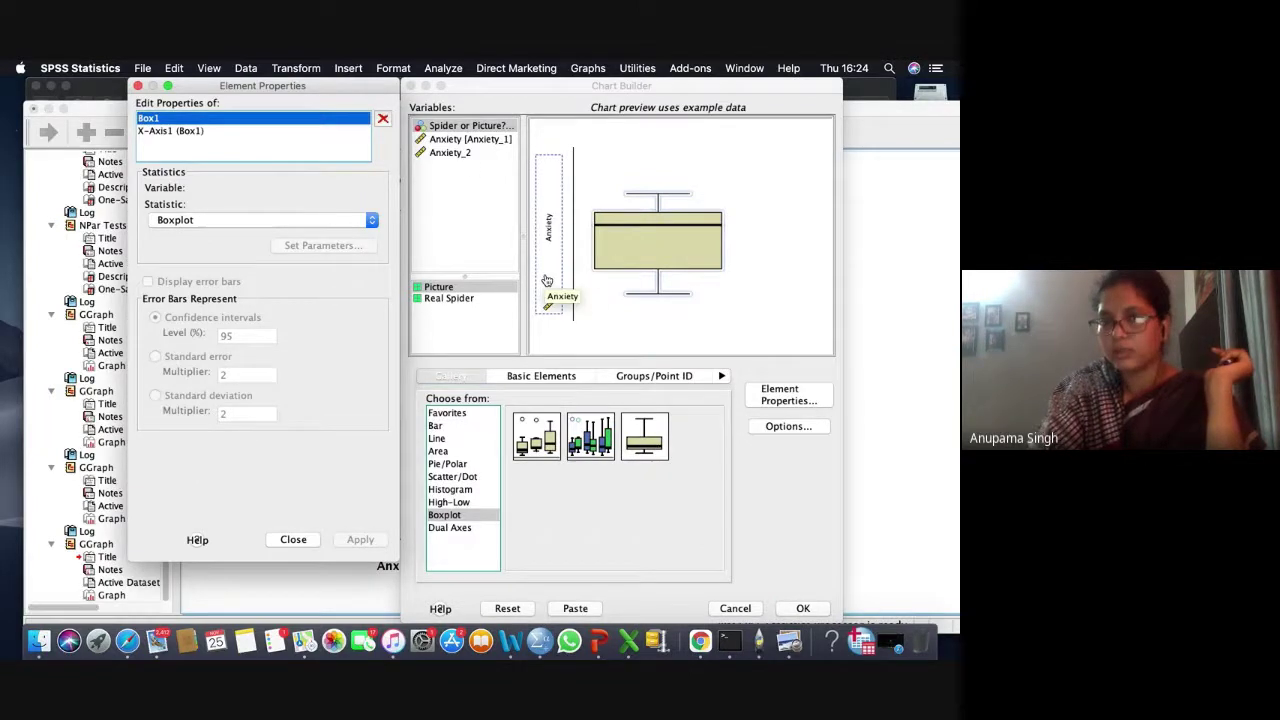
click(138, 86)
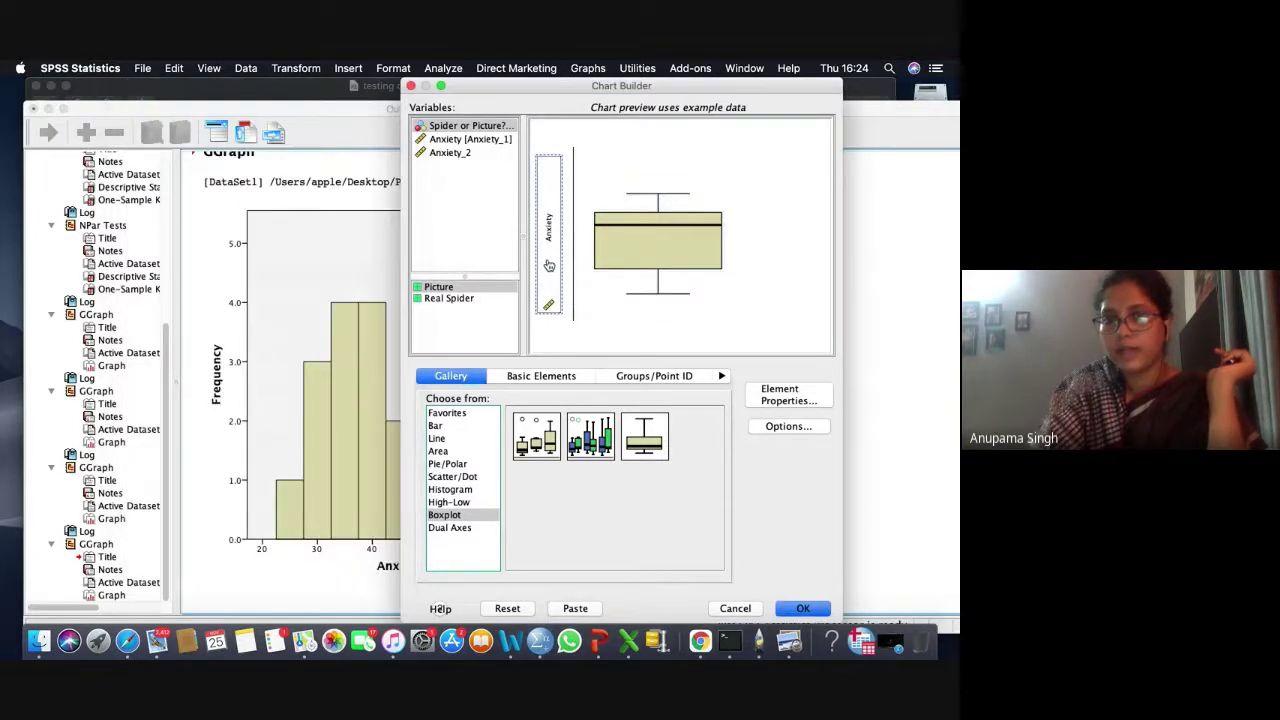
Clear the boxplot's X-axis, assign Anxiety [Anxiety_1] to it again, and generate the chart, bringing it into view in the output
drag(545, 265, 451, 206)
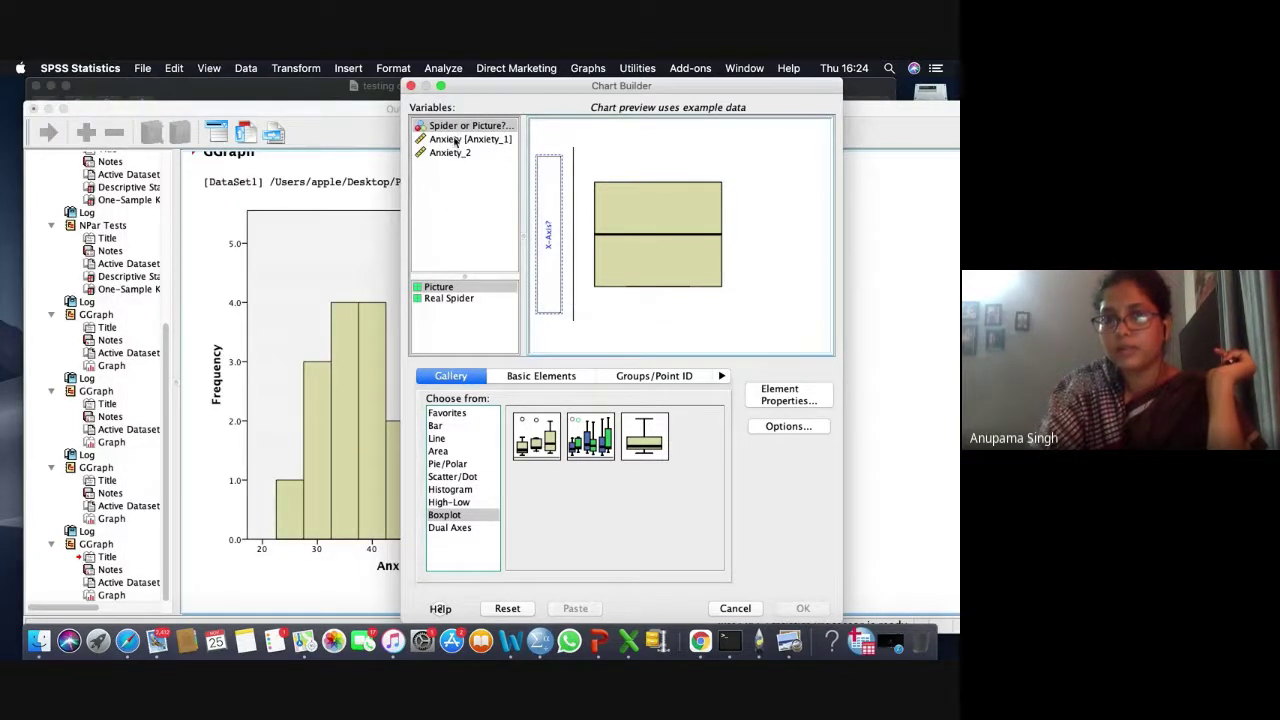
drag(455, 139, 551, 217)
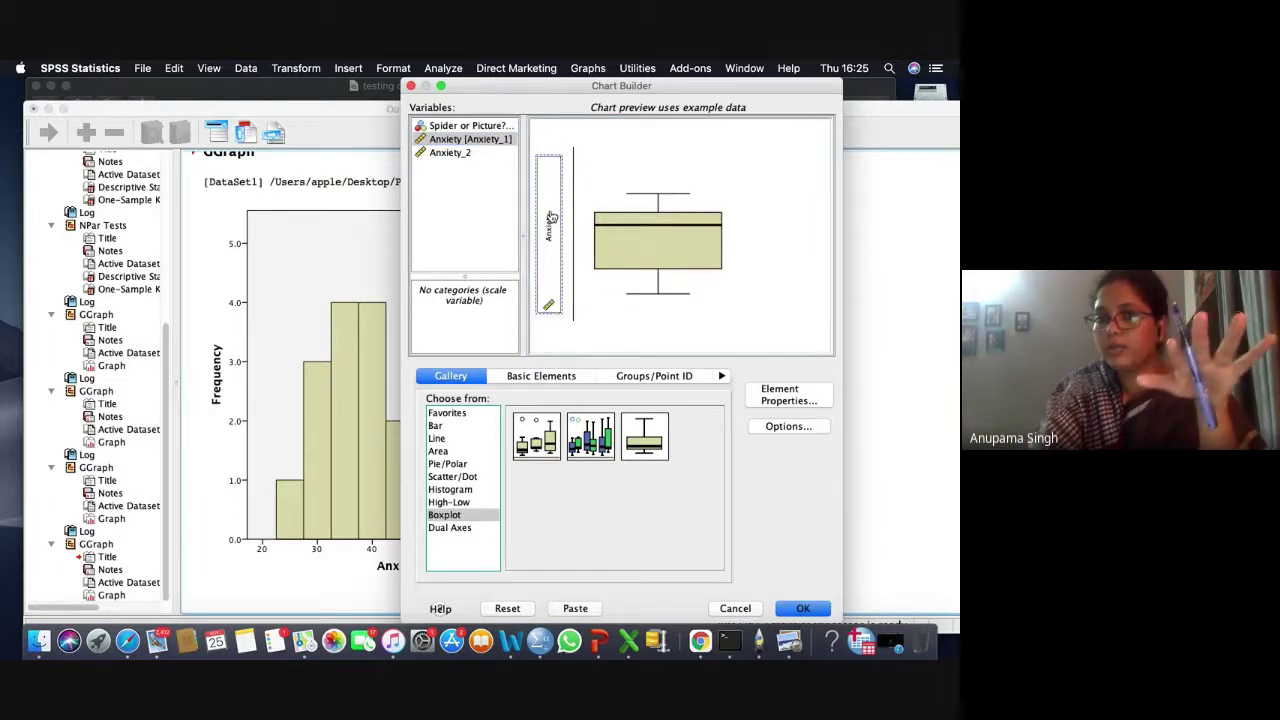
click(802, 610)
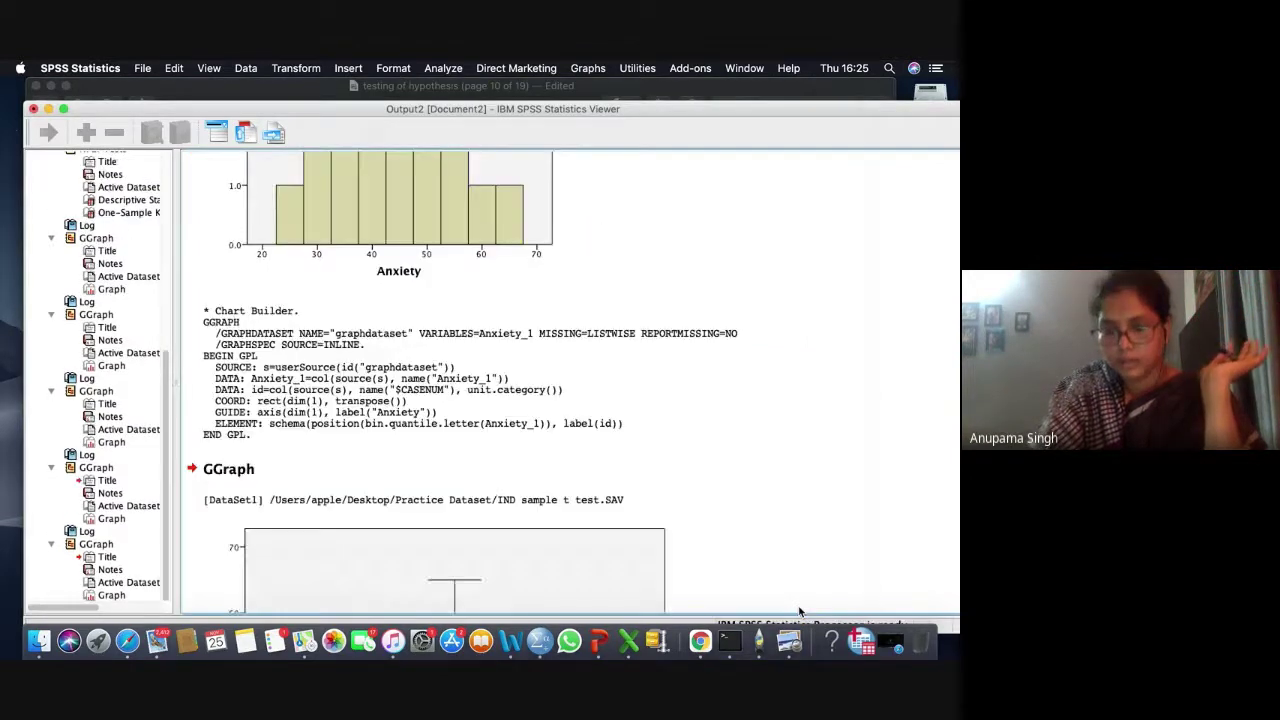
scroll(657, 449, down, 3)
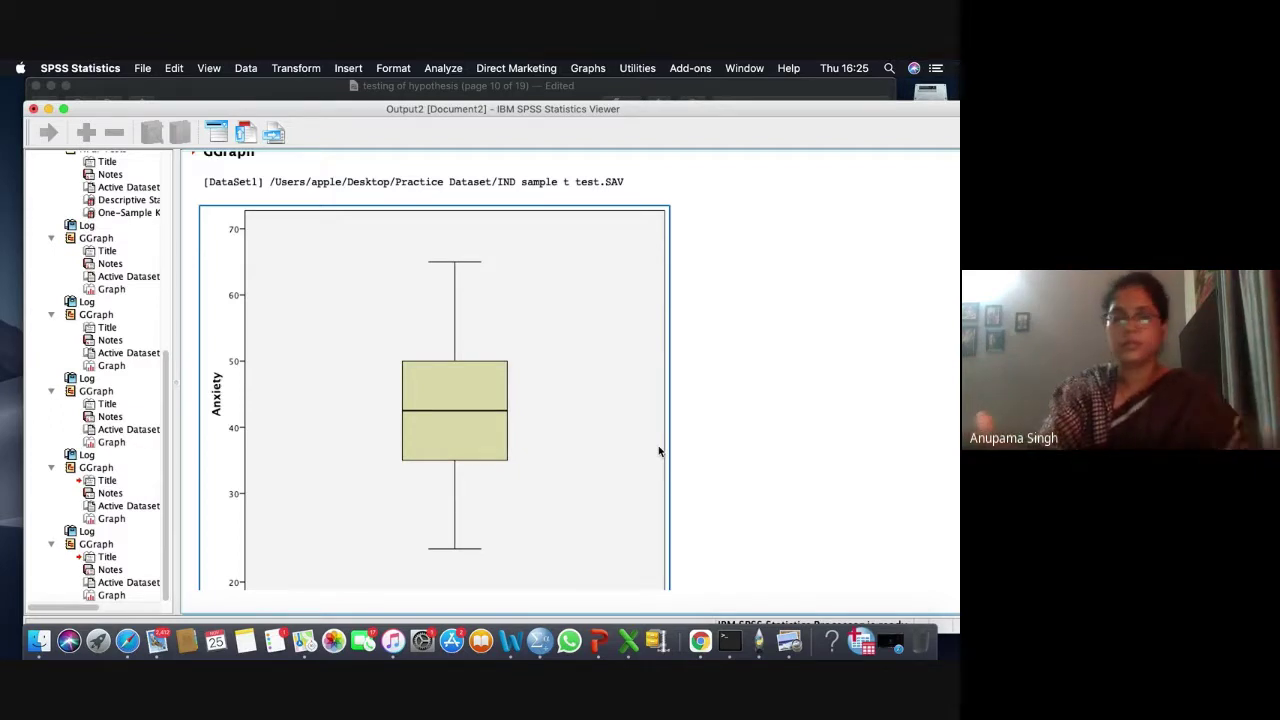
click(590, 68)
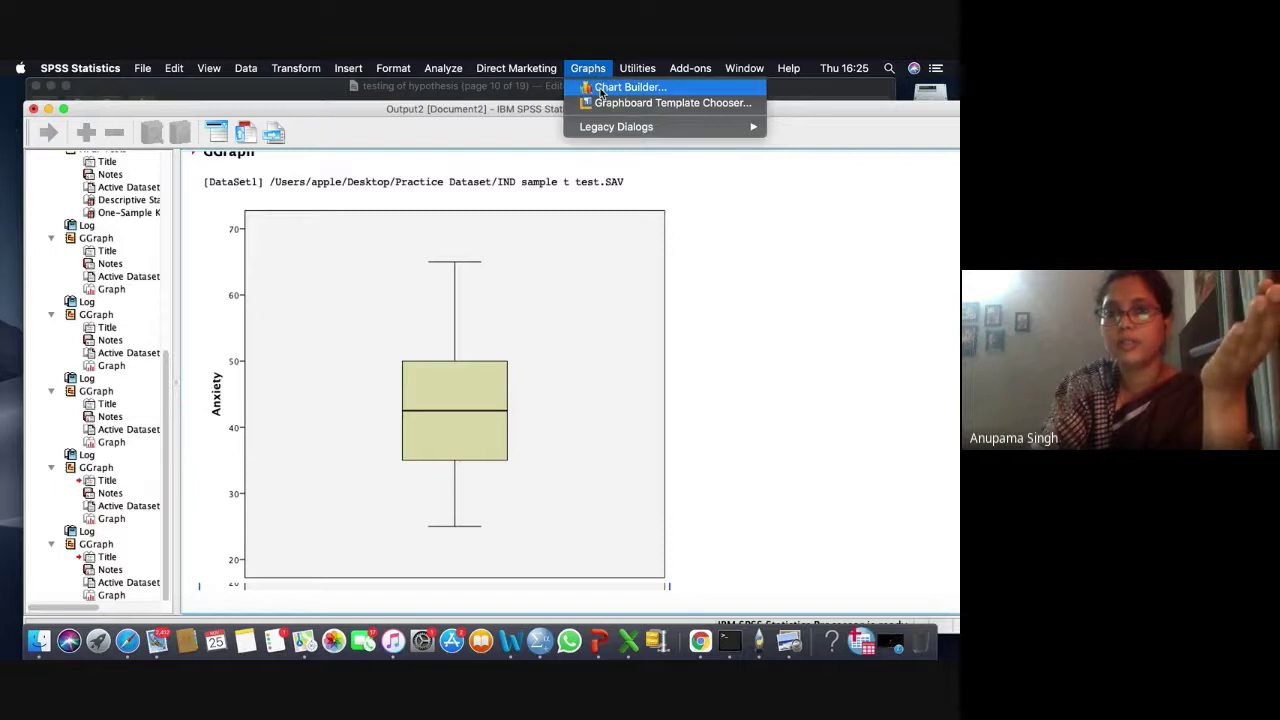
click(600, 88)
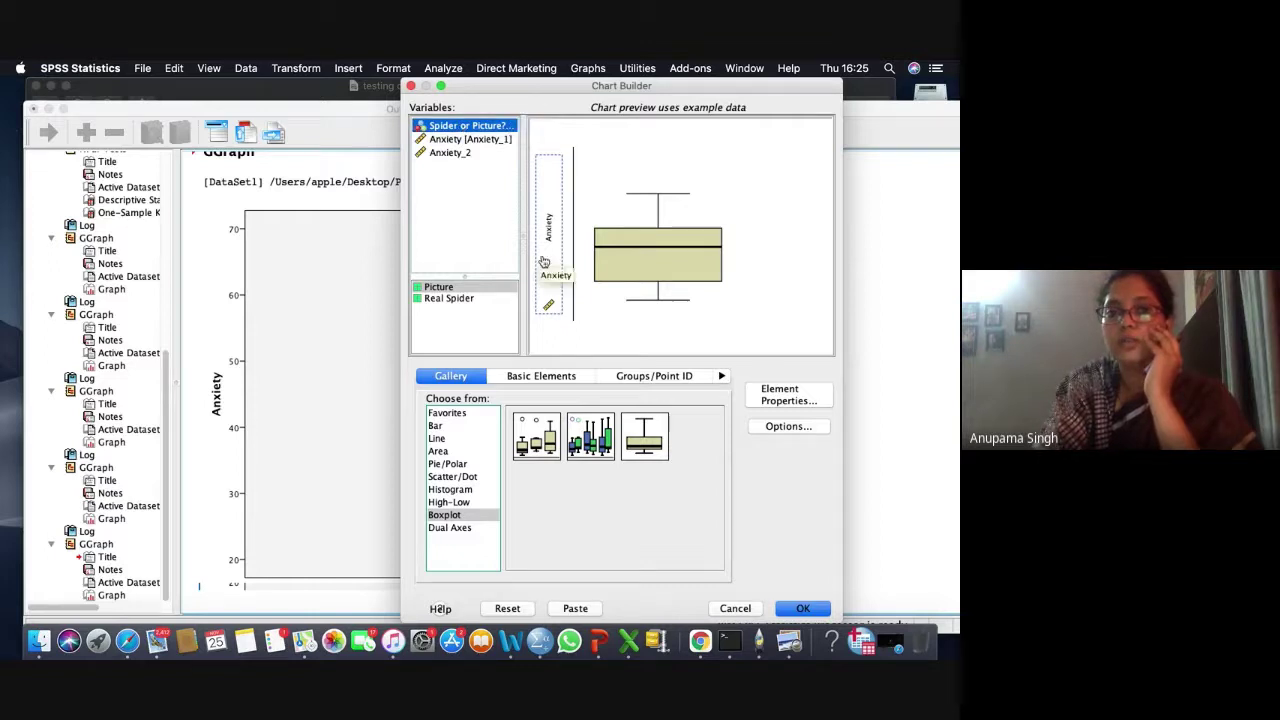
drag(548, 228, 463, 223)
drag(467, 127, 538, 230)
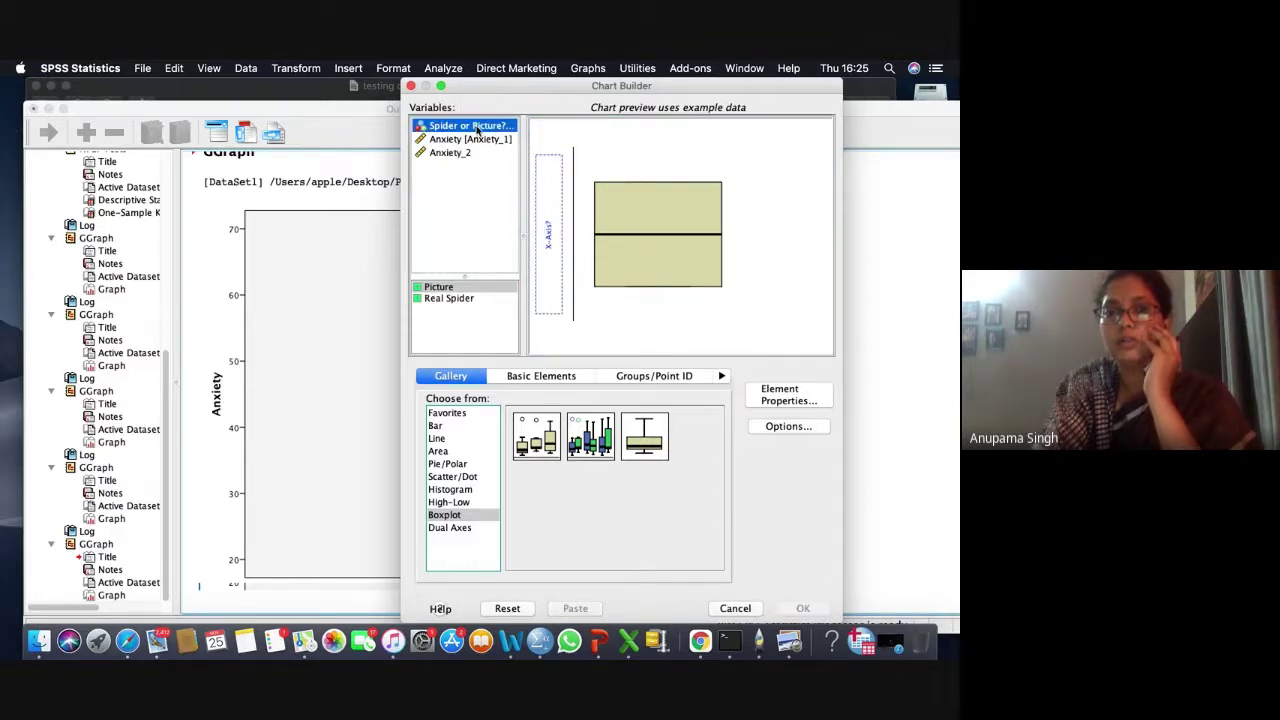
drag(472, 127, 549, 235)
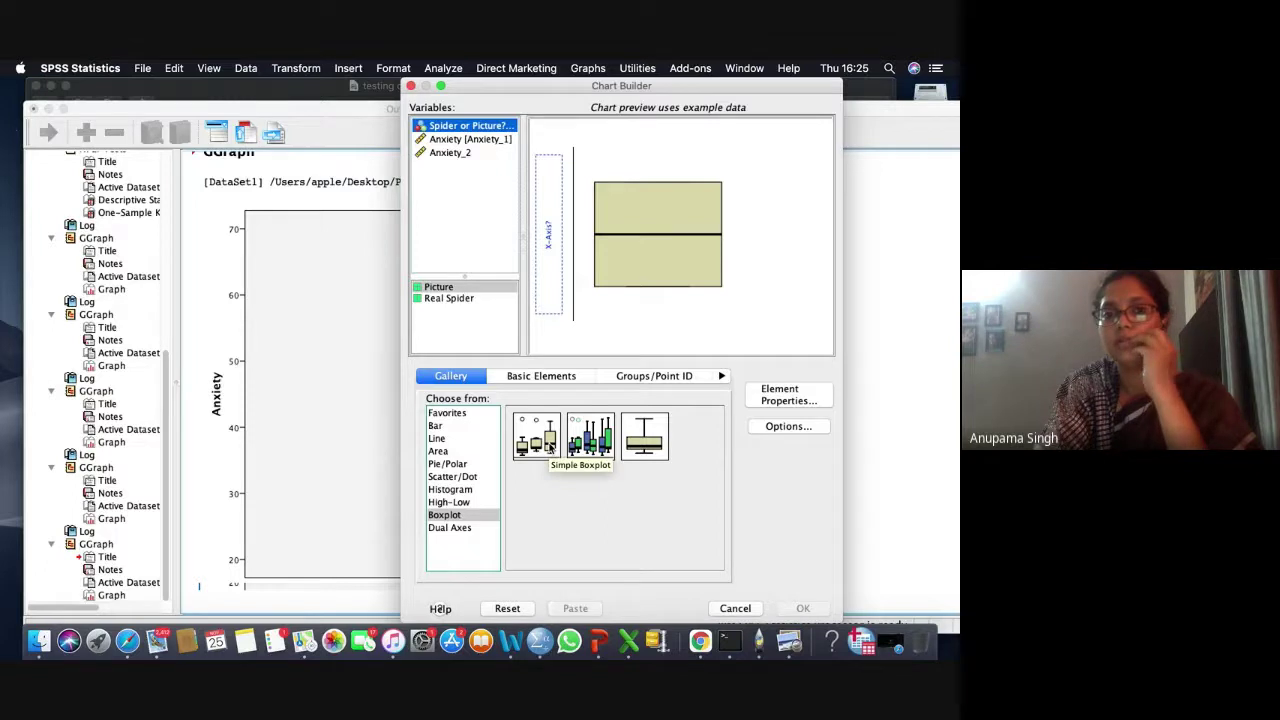
click(549, 447)
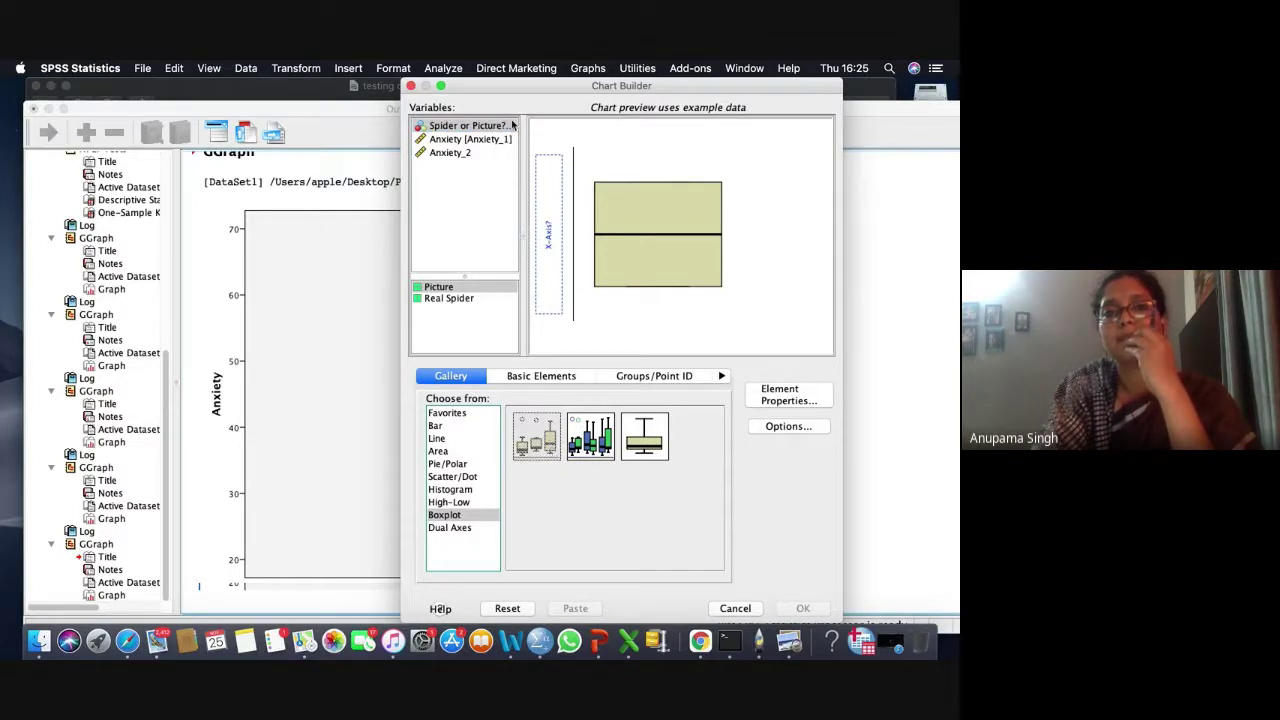
click(586, 447)
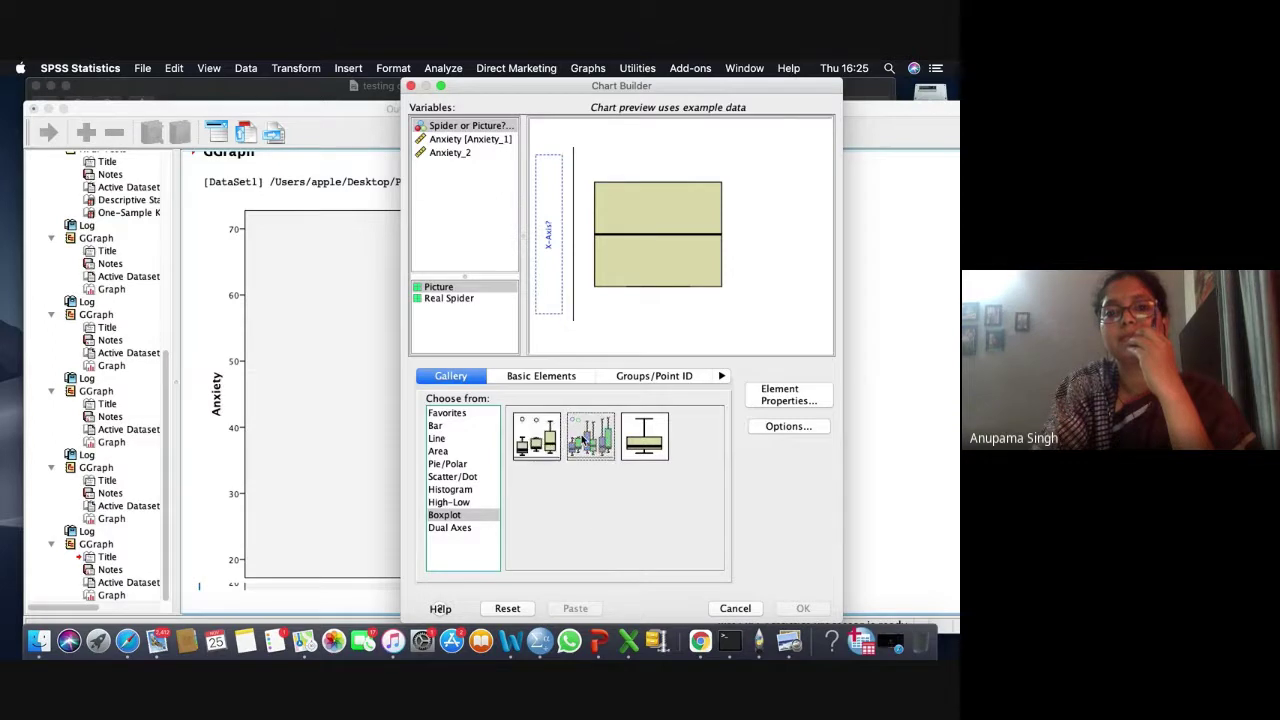
click(541, 445)
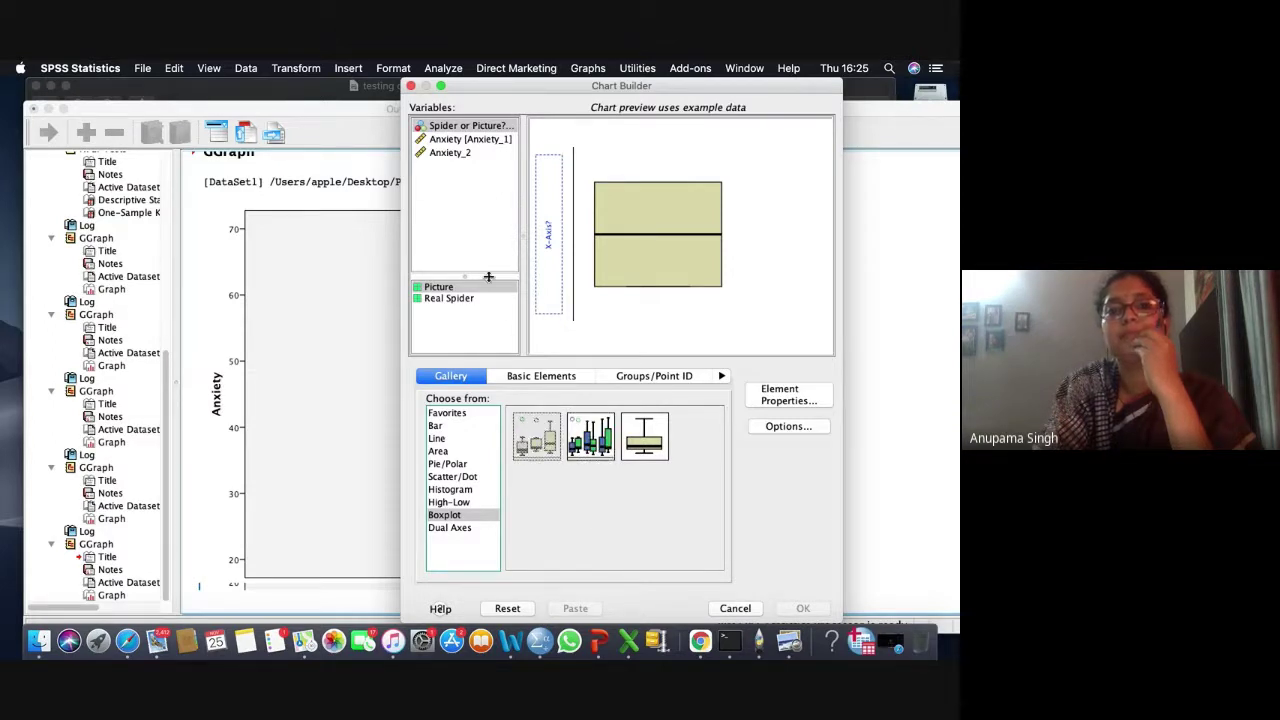
drag(466, 125, 546, 240)
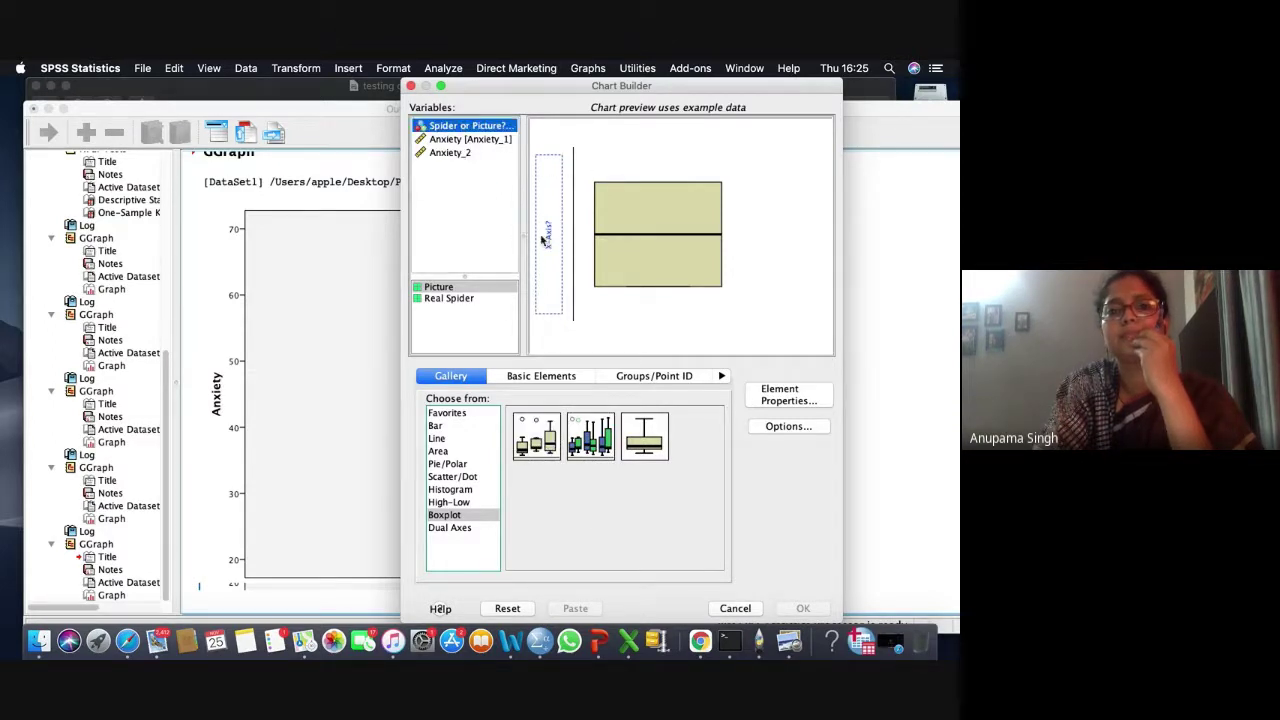
click(591, 435)
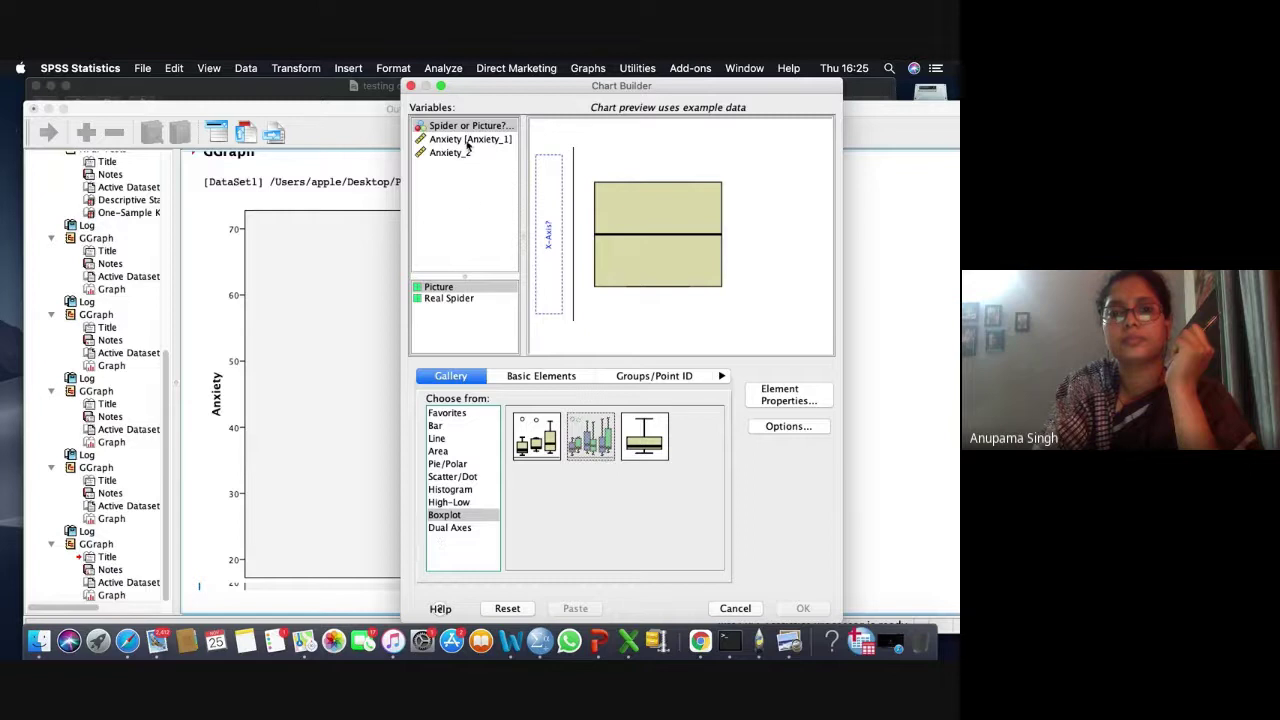
drag(468, 126, 559, 258)
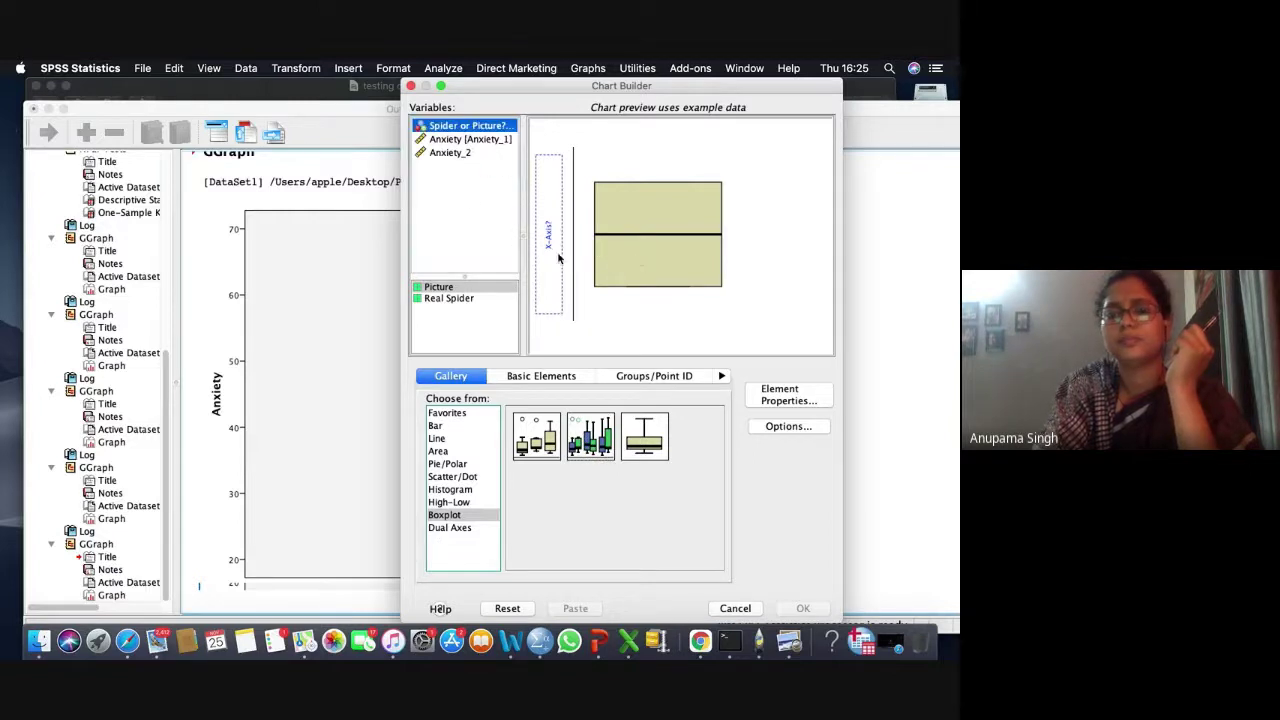
click(445, 140)
click(445, 128)
click(442, 140)
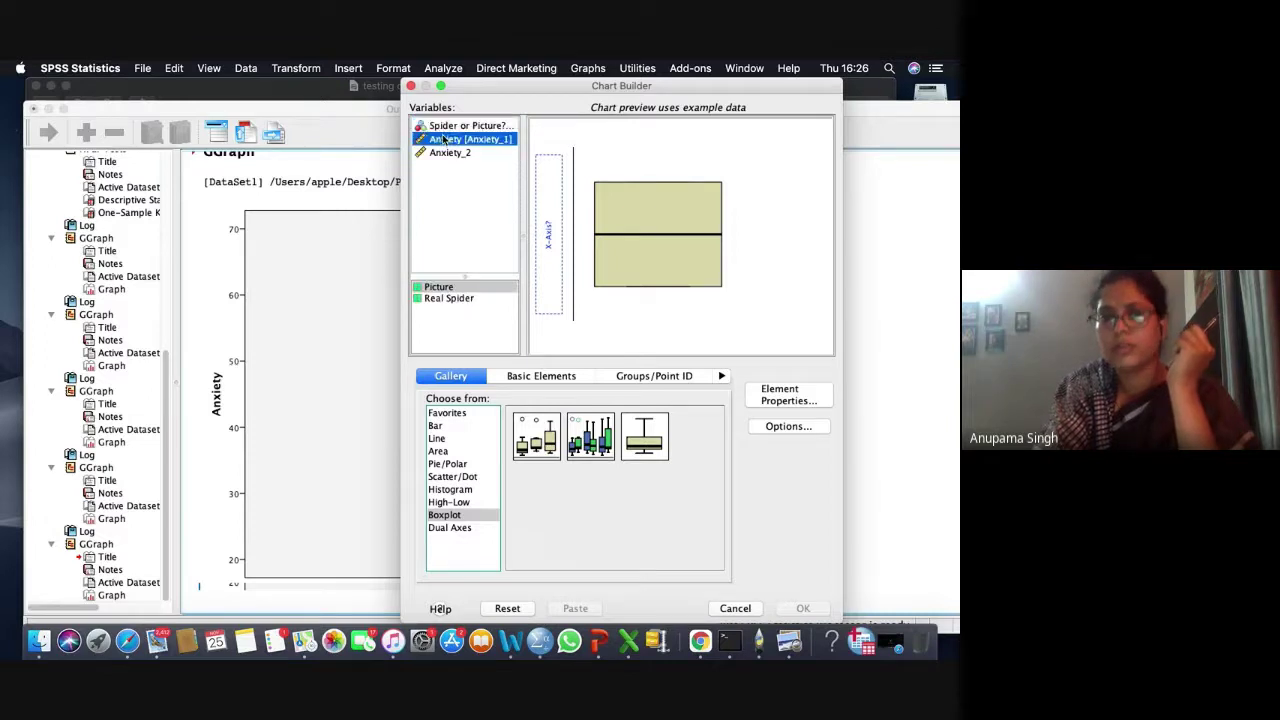
click(445, 152)
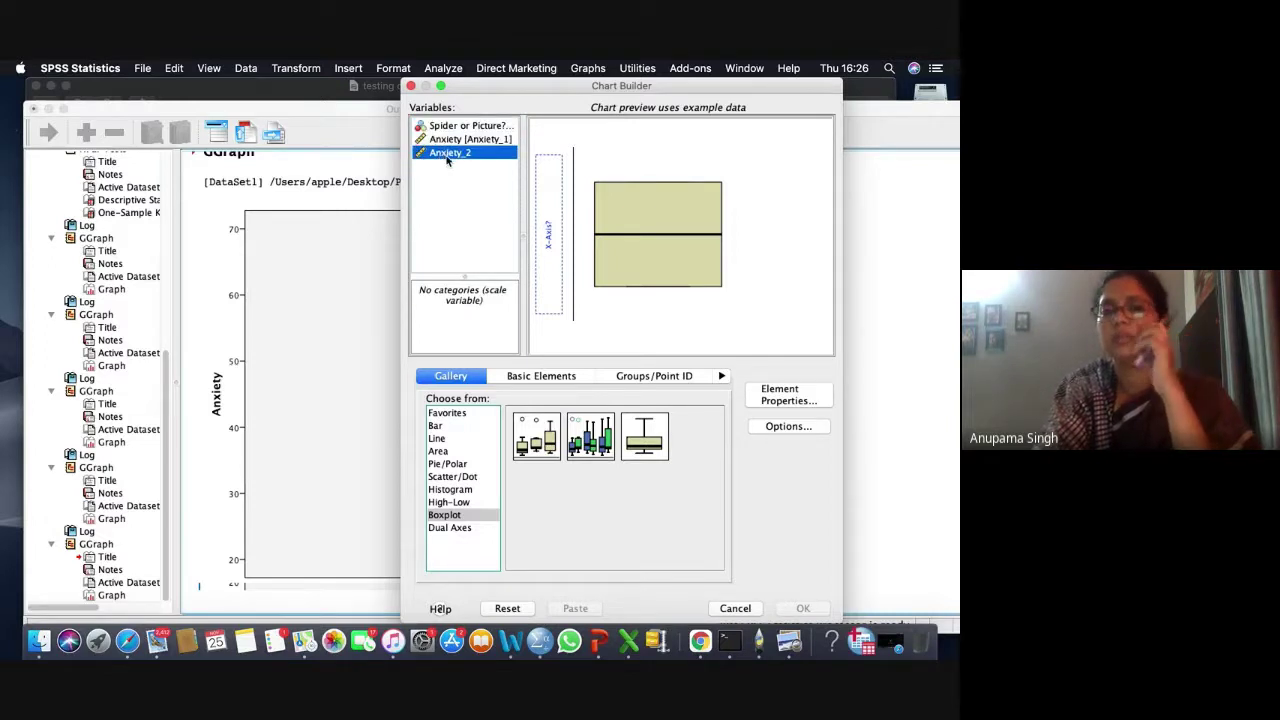
click(737, 608)
Review the newest Anxiety boxplot and the histogram above it in the output
click(532, 468)
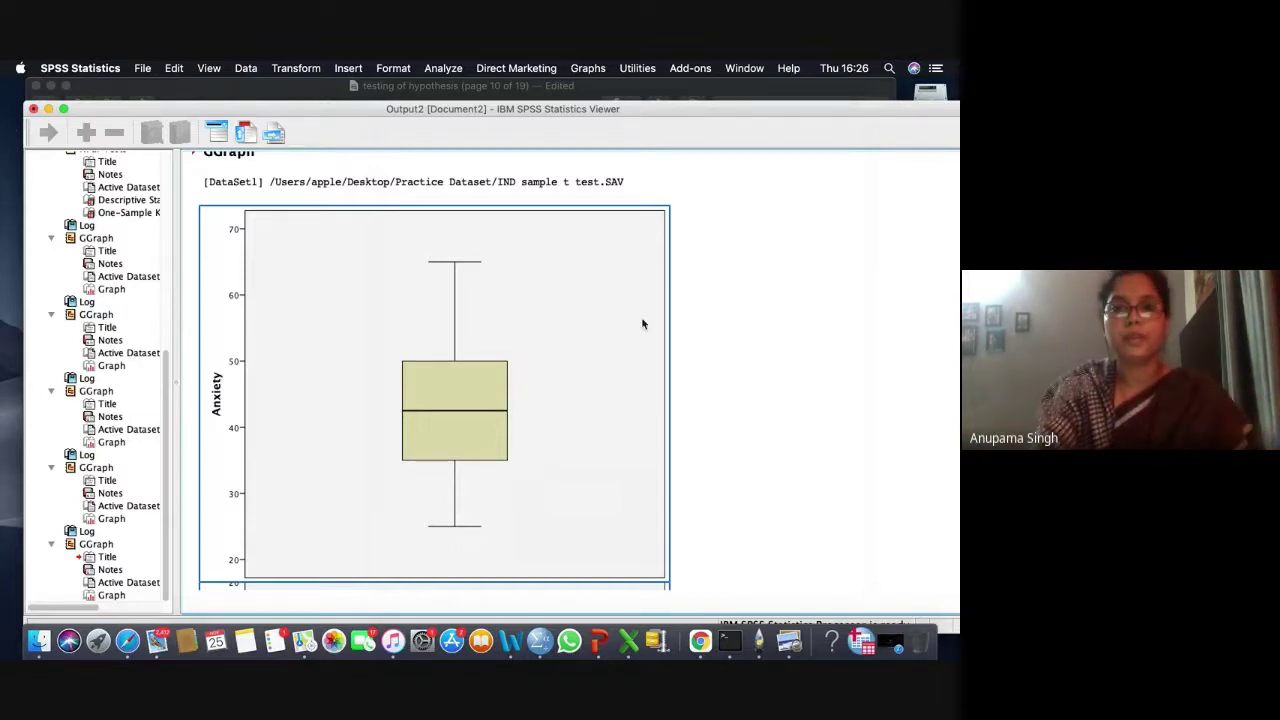
click(697, 346)
scroll(795, 266, up, 3)
scroll(797, 266, up, 10)
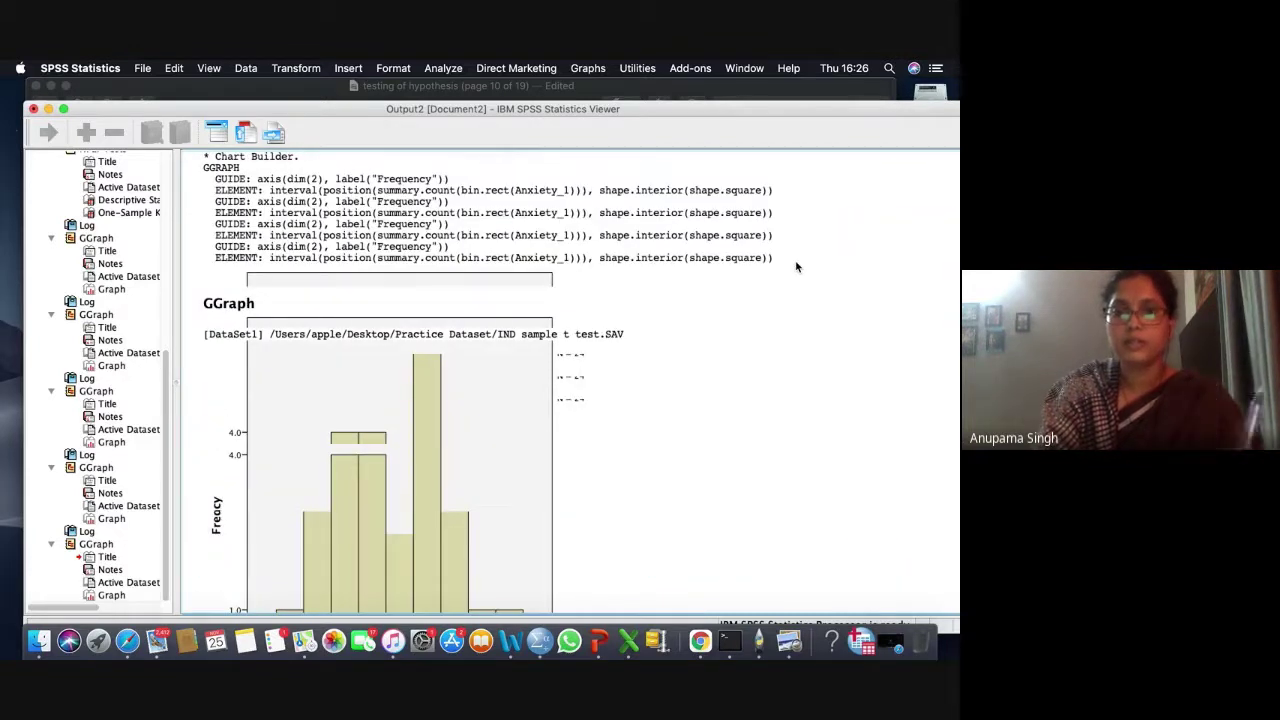
click(350, 385)
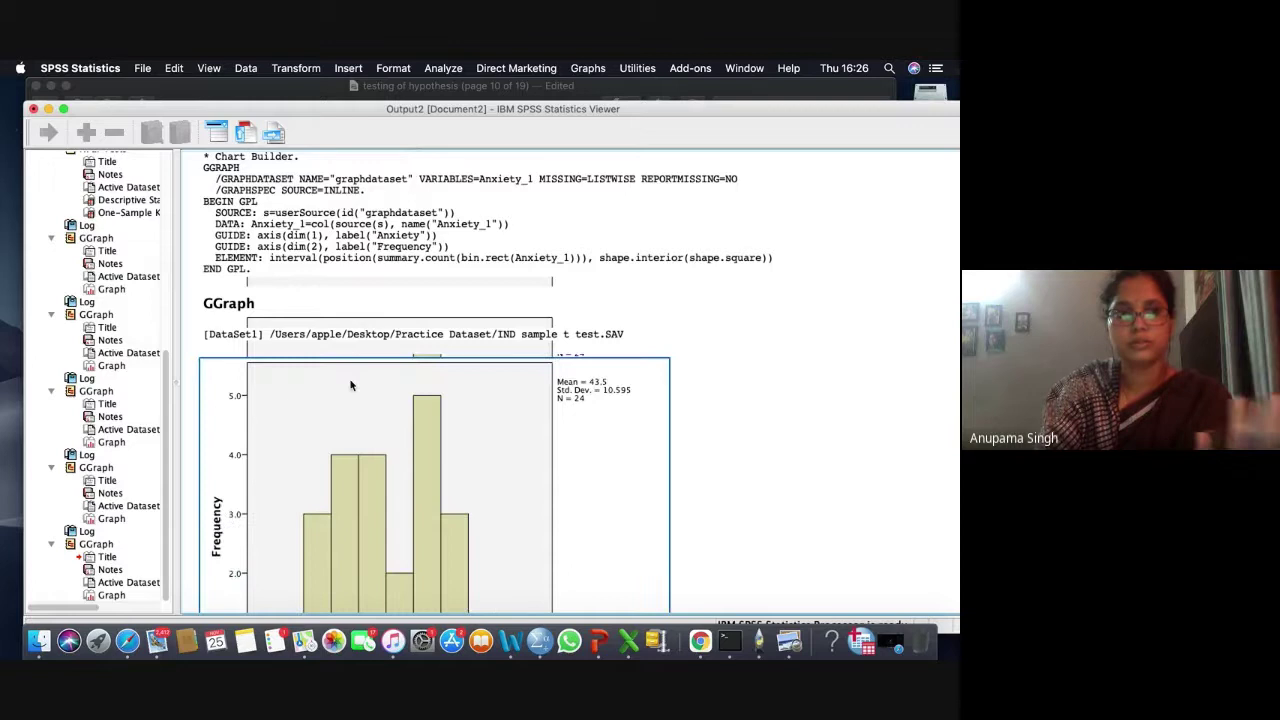
Minimize the output viewer and go to the "Parametric Testing of Hypotheses" slide in the testing of hypothesis document
click(48, 108)
scroll(377, 385, up, 5)
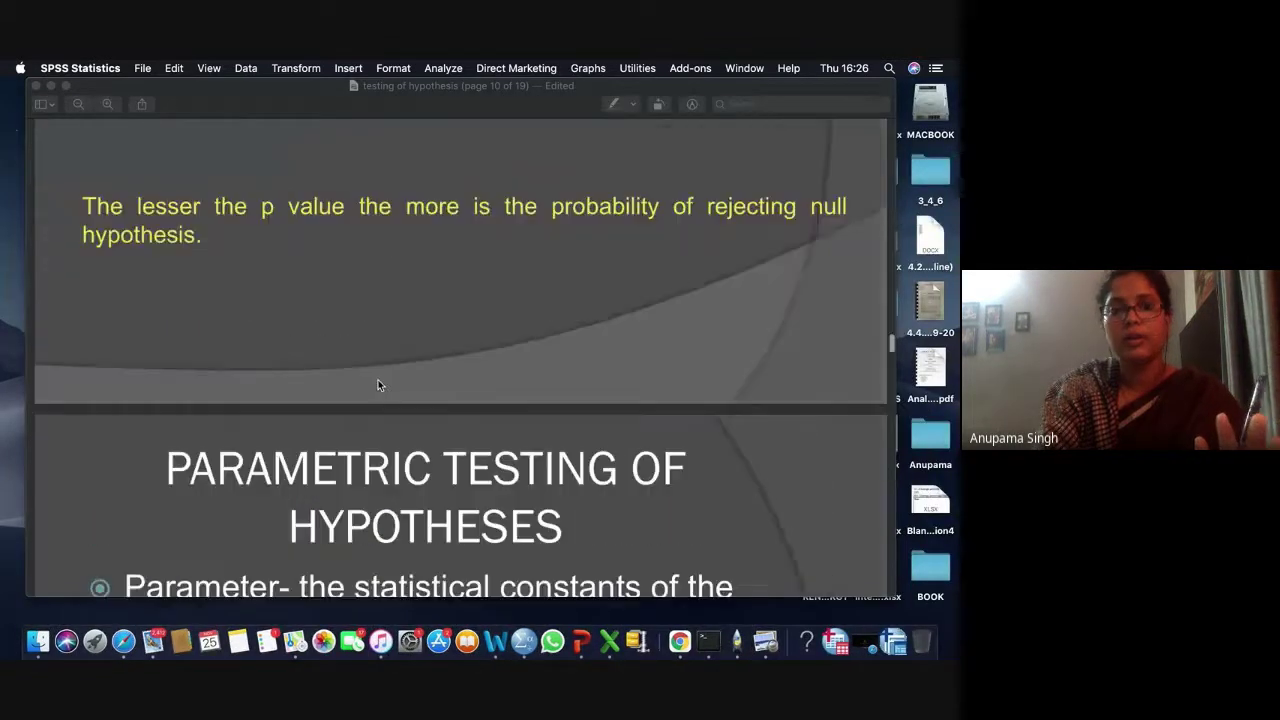
scroll(377, 385, up, 3)
scroll(377, 385, down, 6)
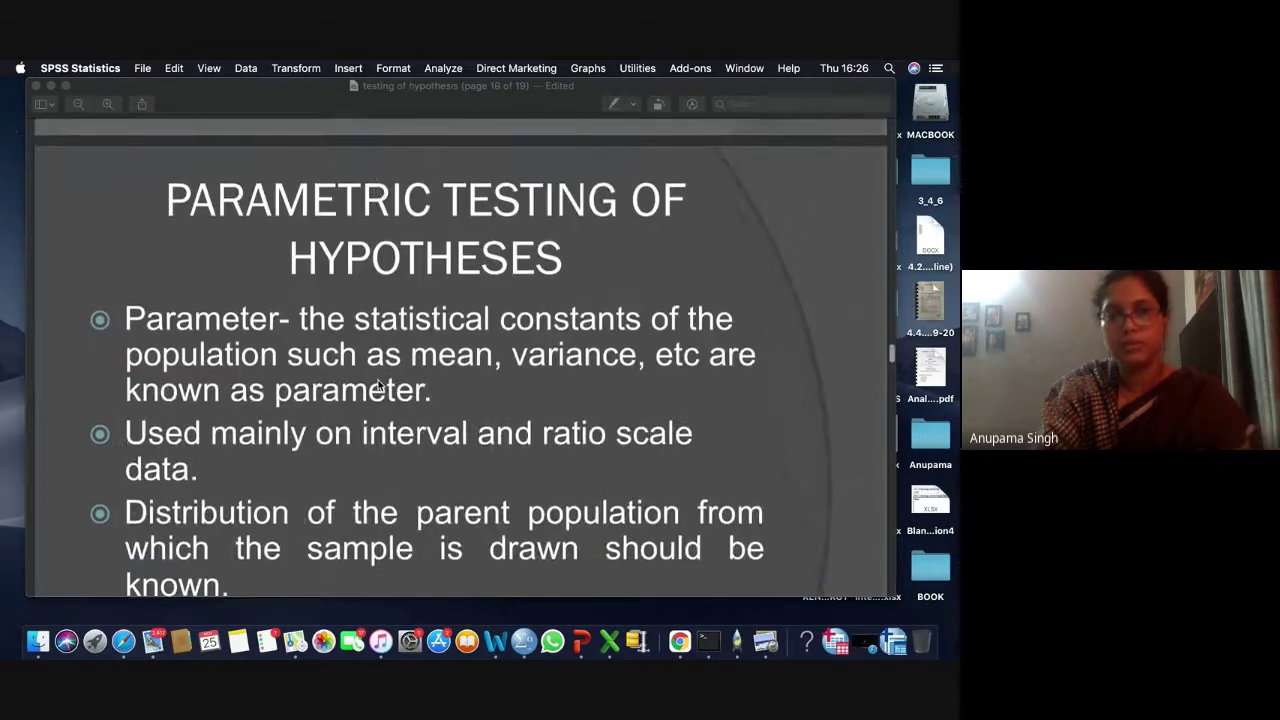
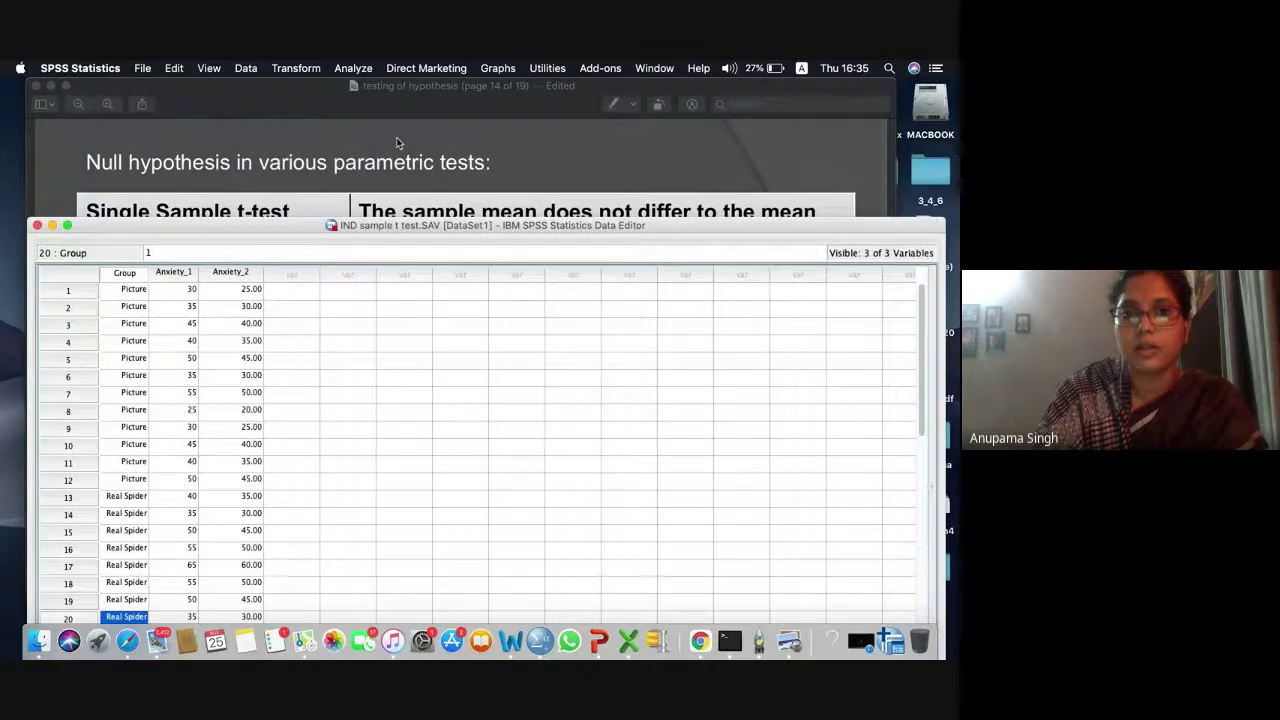
Read the null hypotheses of the parametric tests in Preview and return to the SPSS Data Editor, moving its window fully into view
click(401, 141)
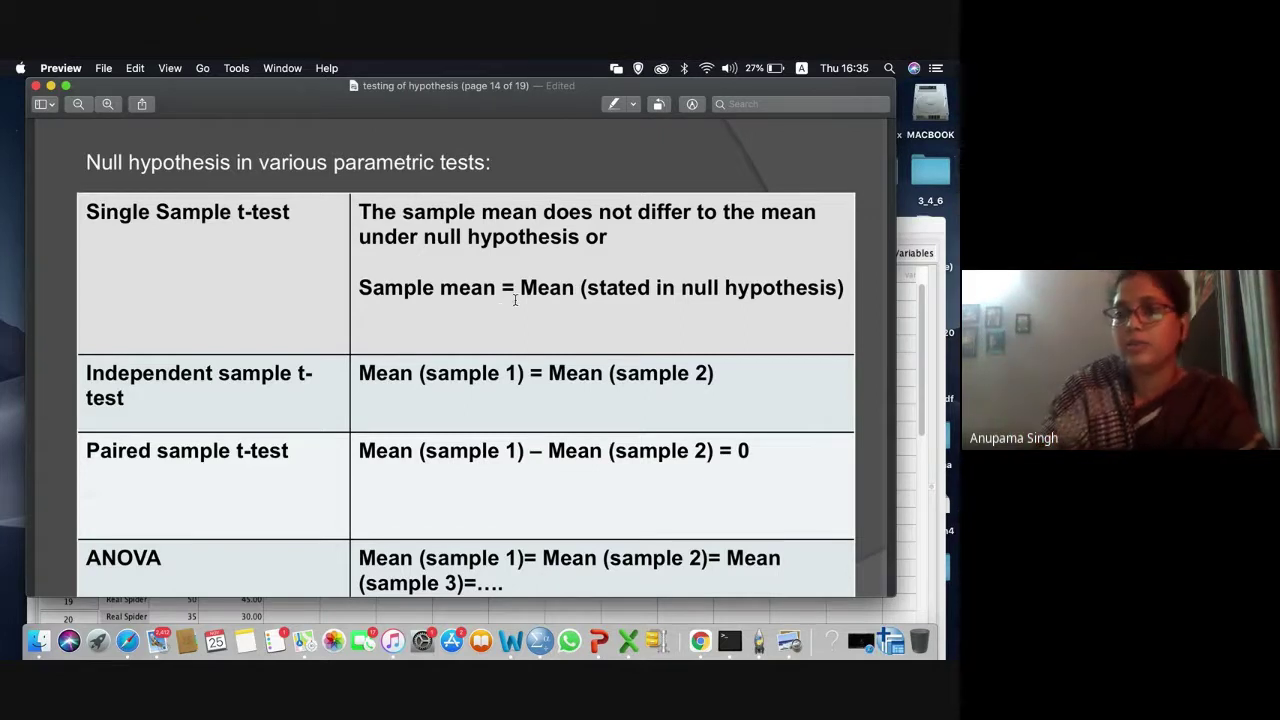
click(921, 228)
drag(716, 222, 716, 90)
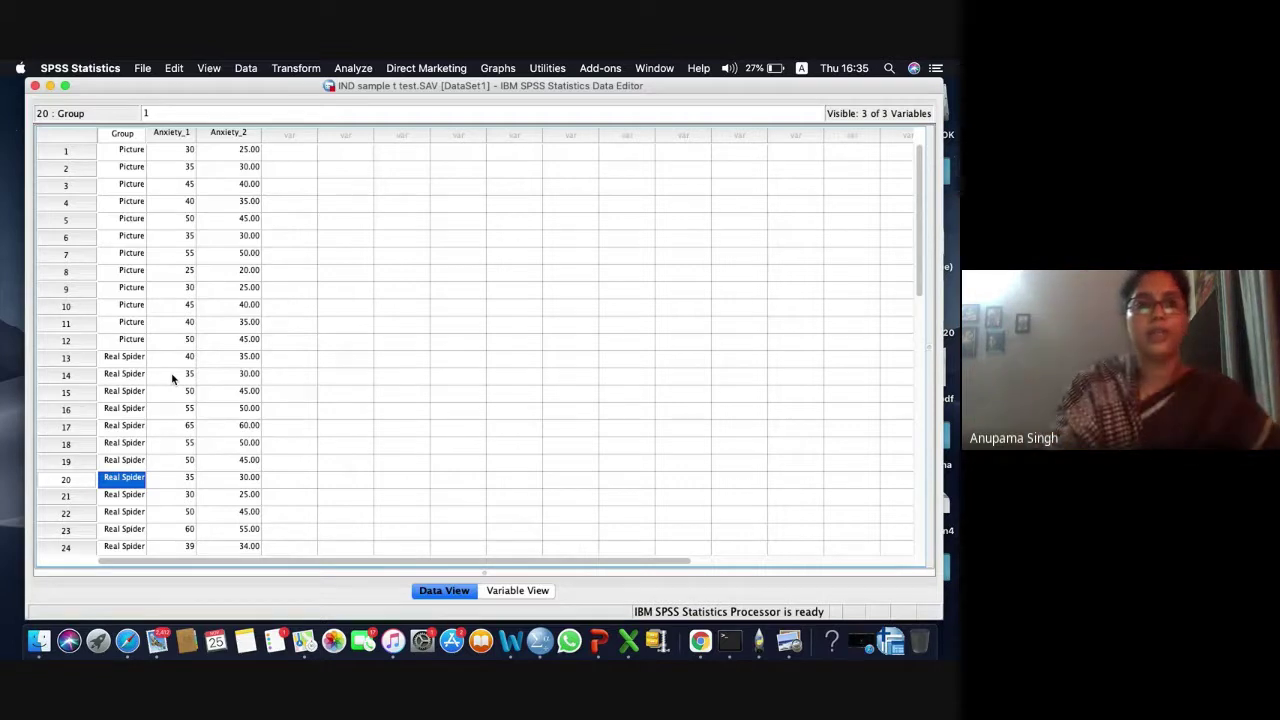
Start a One-Sample T Test and assign Anxiety [Anxiety_1] as its test variable, moving the dialog higher over the data
click(360, 68)
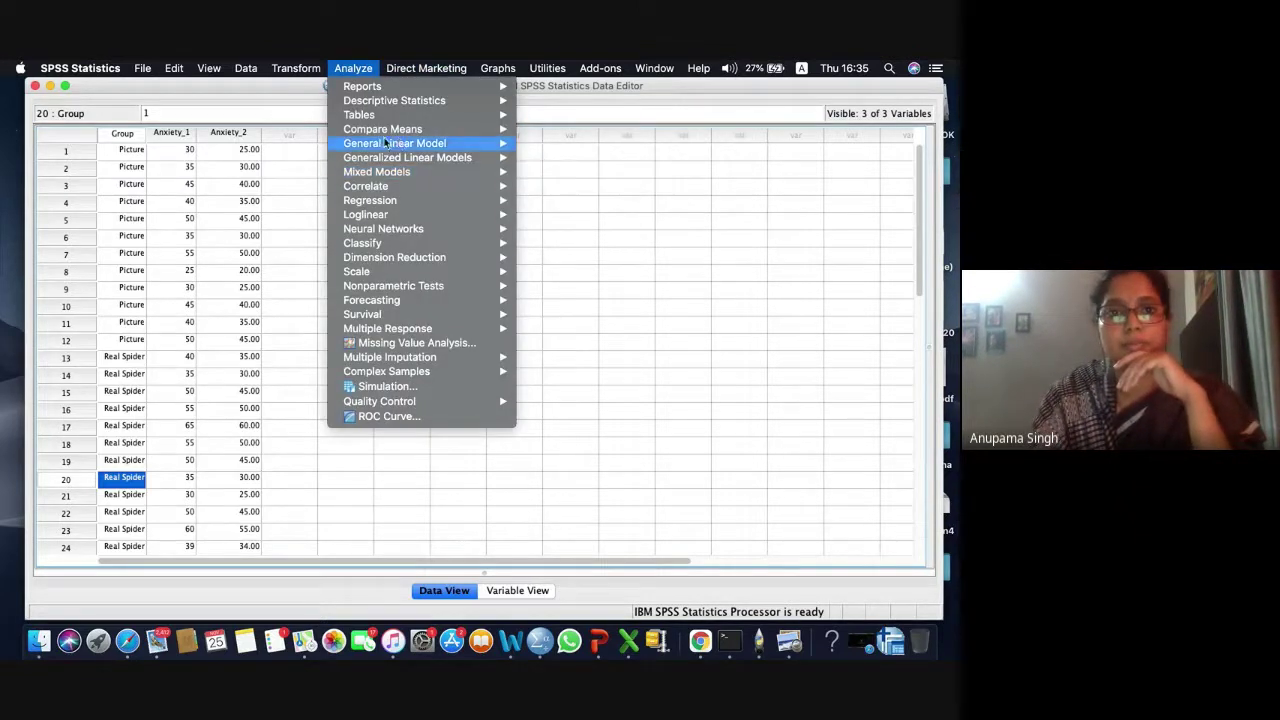
mouse_move(412, 143)
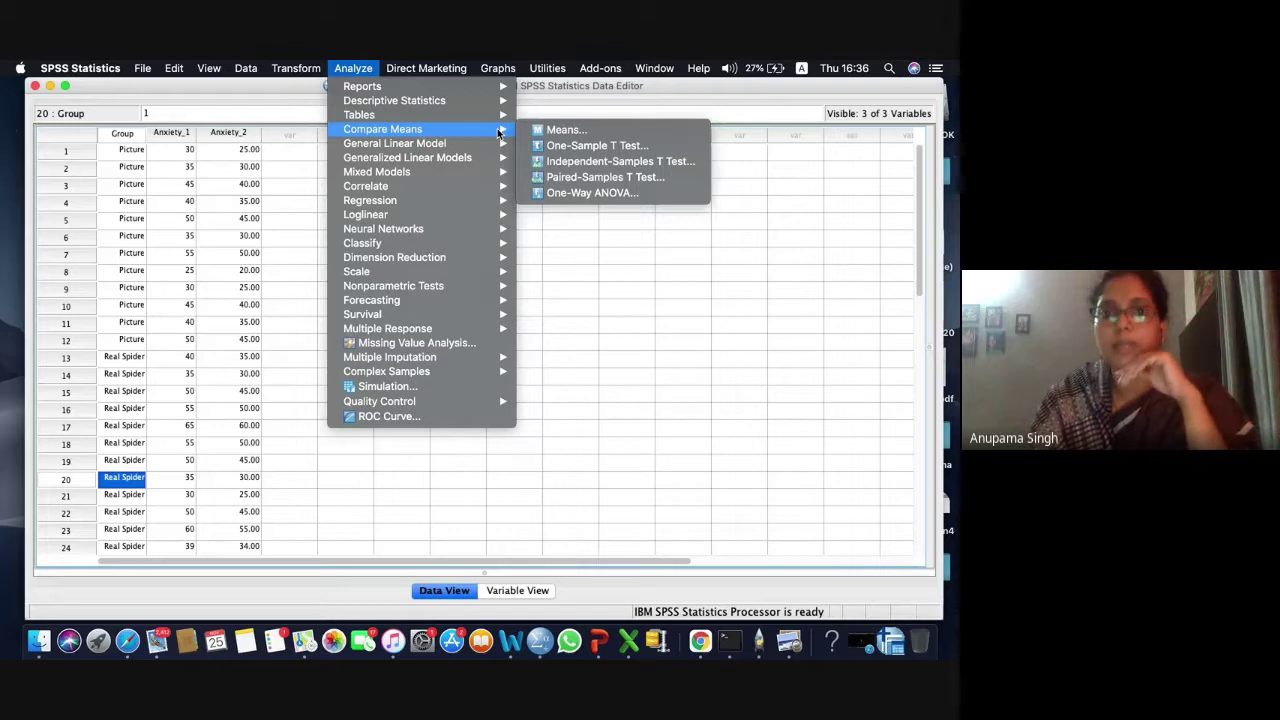
click(572, 146)
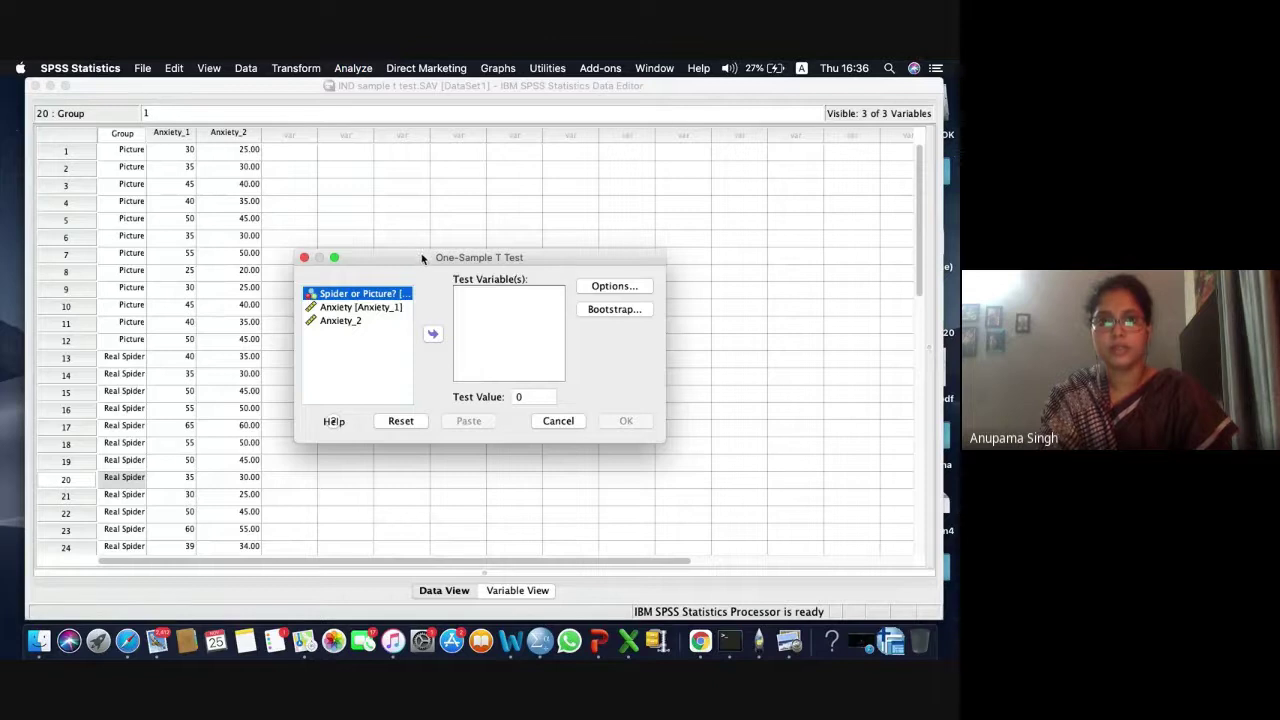
drag(423, 260, 428, 158)
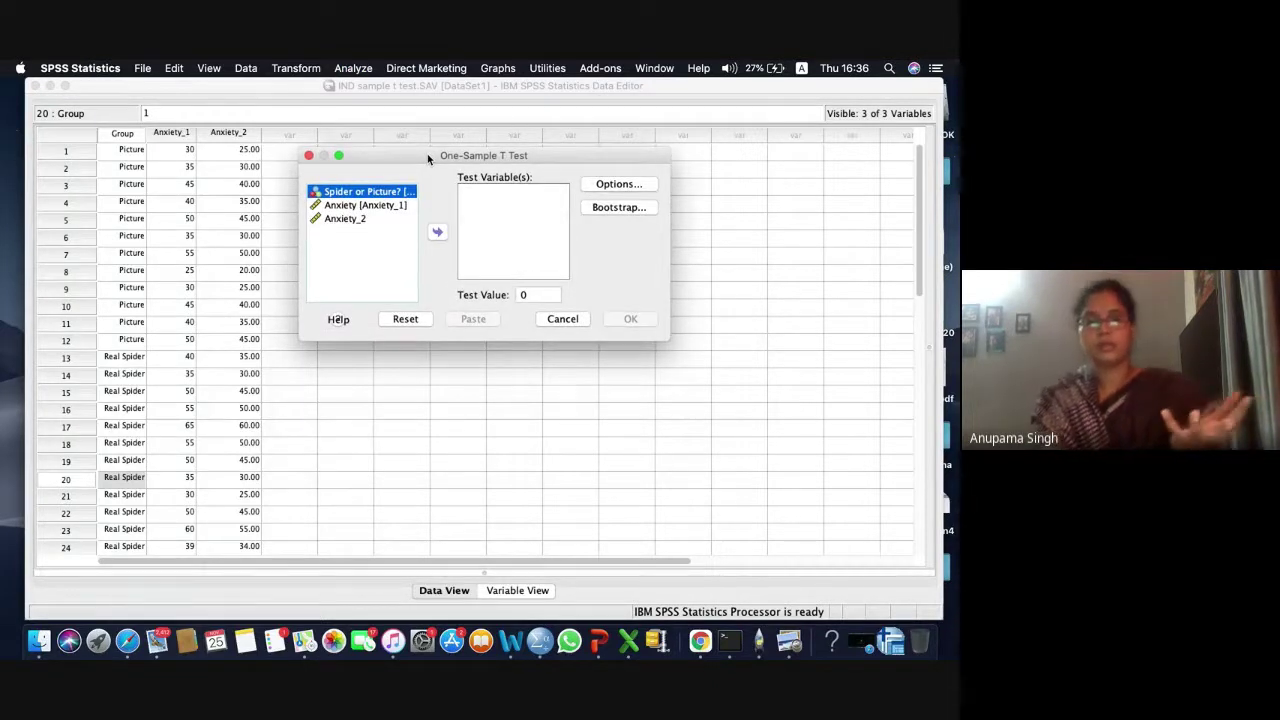
click(372, 207)
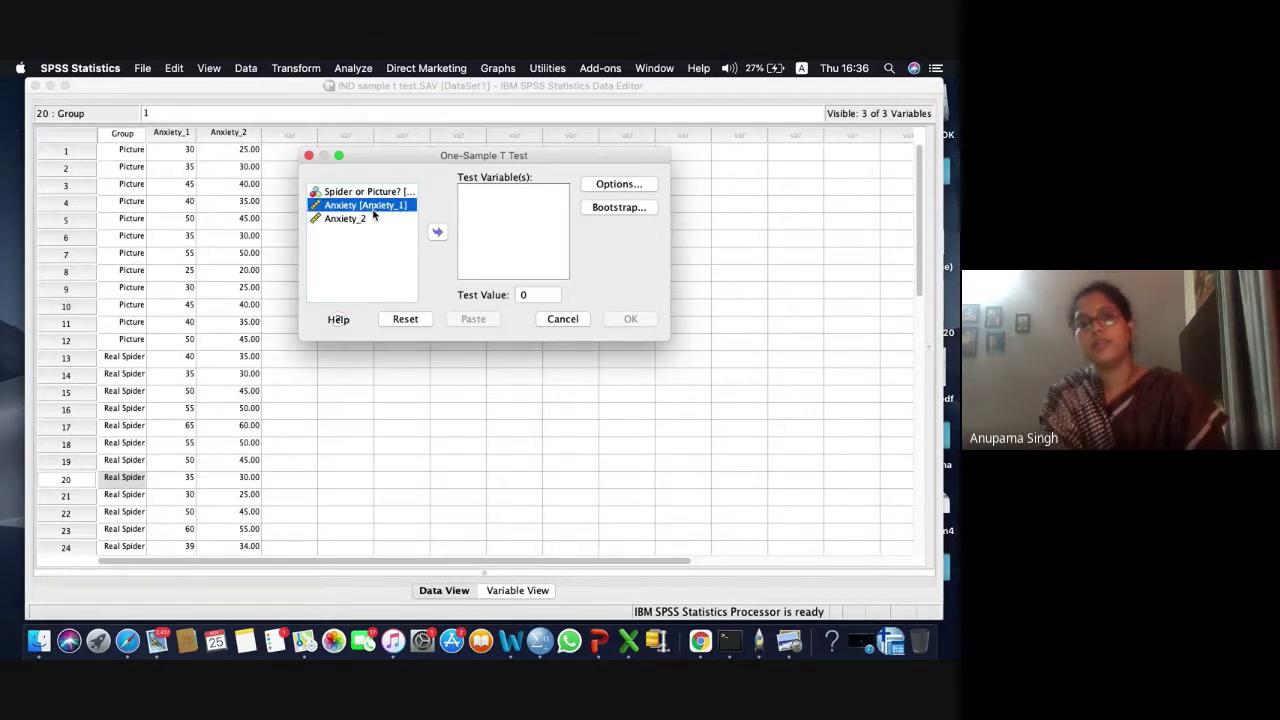
click(436, 236)
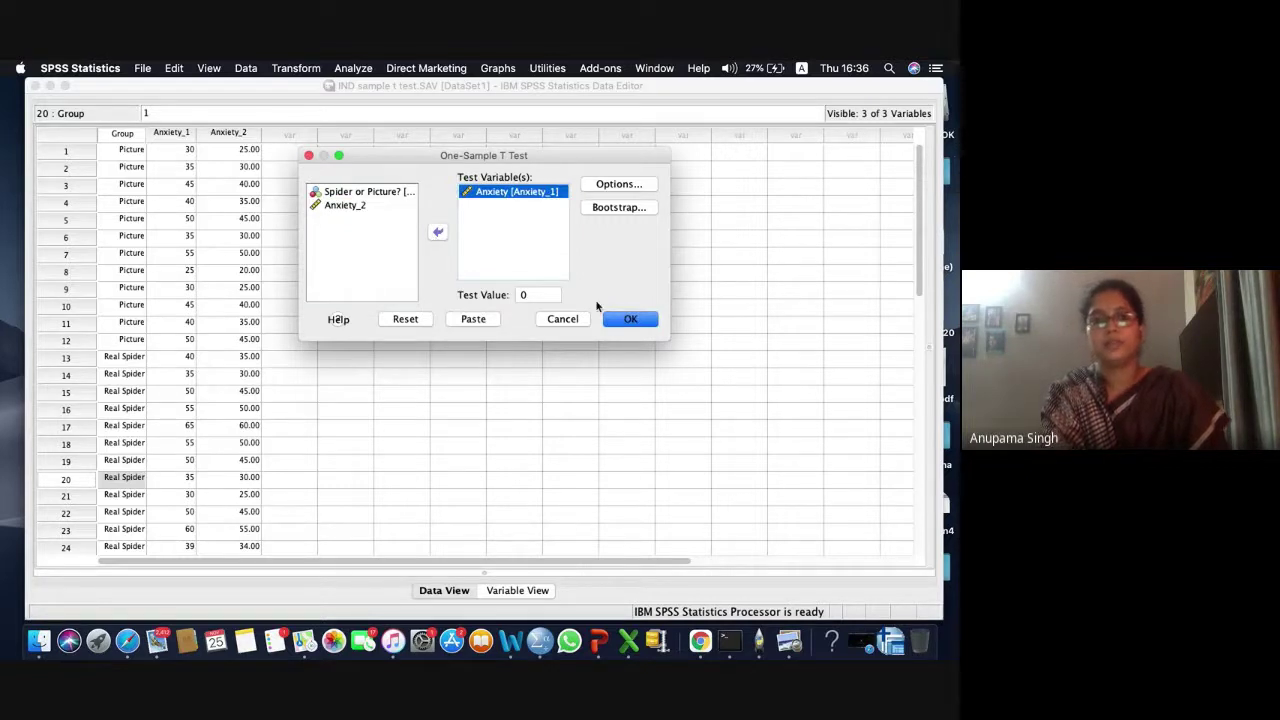
Keep the 95% confidence interval with cases excluded analysis by analysis, set the test value to 40, and run the test
click(607, 186)
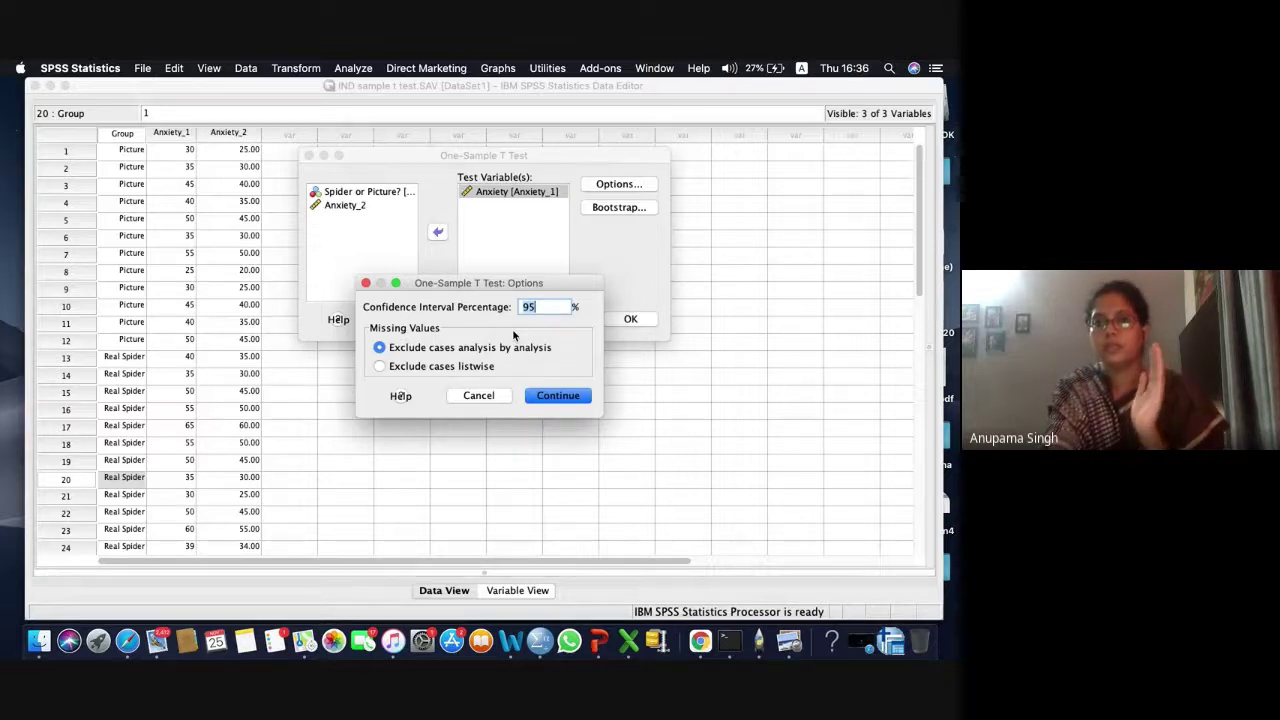
click(548, 402)
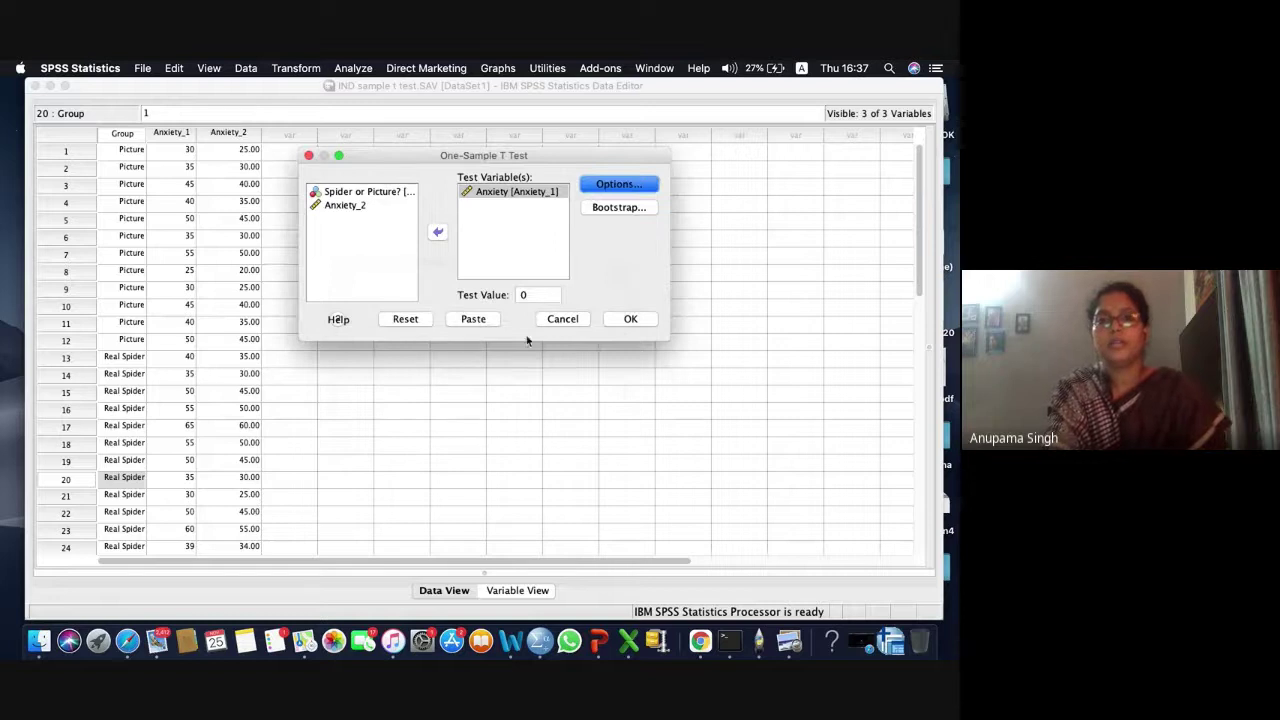
click(524, 295)
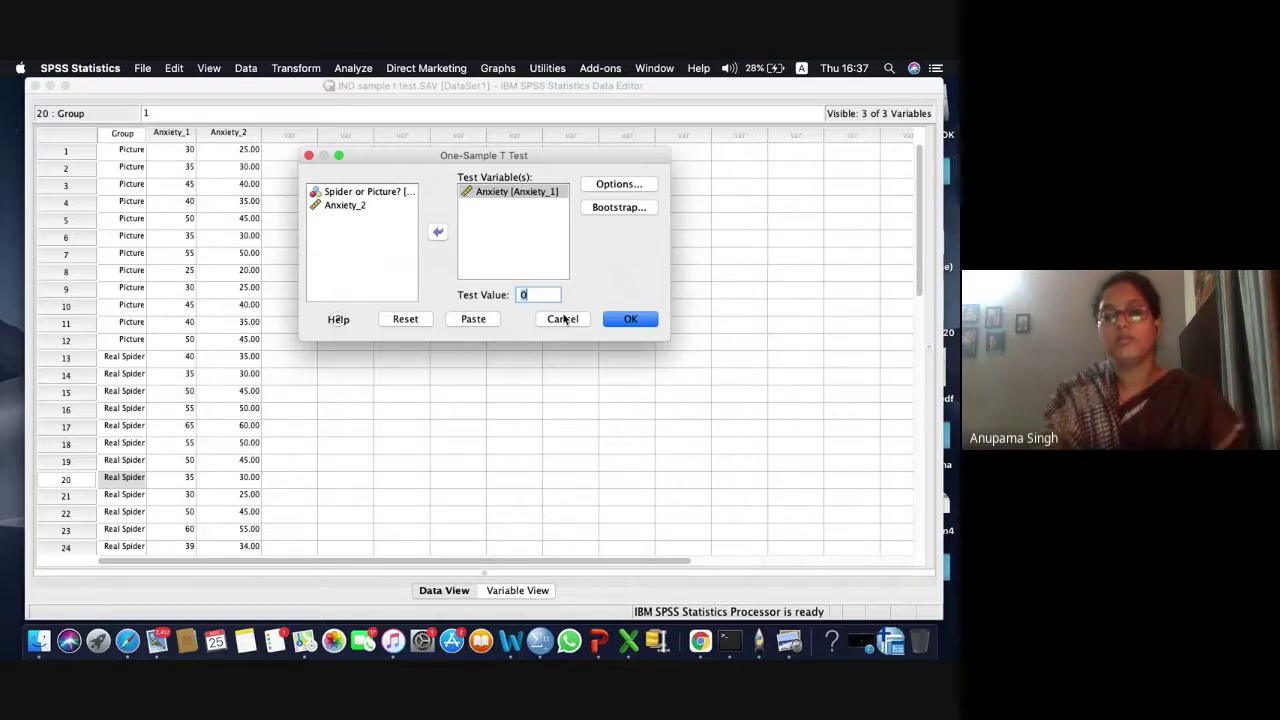
key(BackSpace)
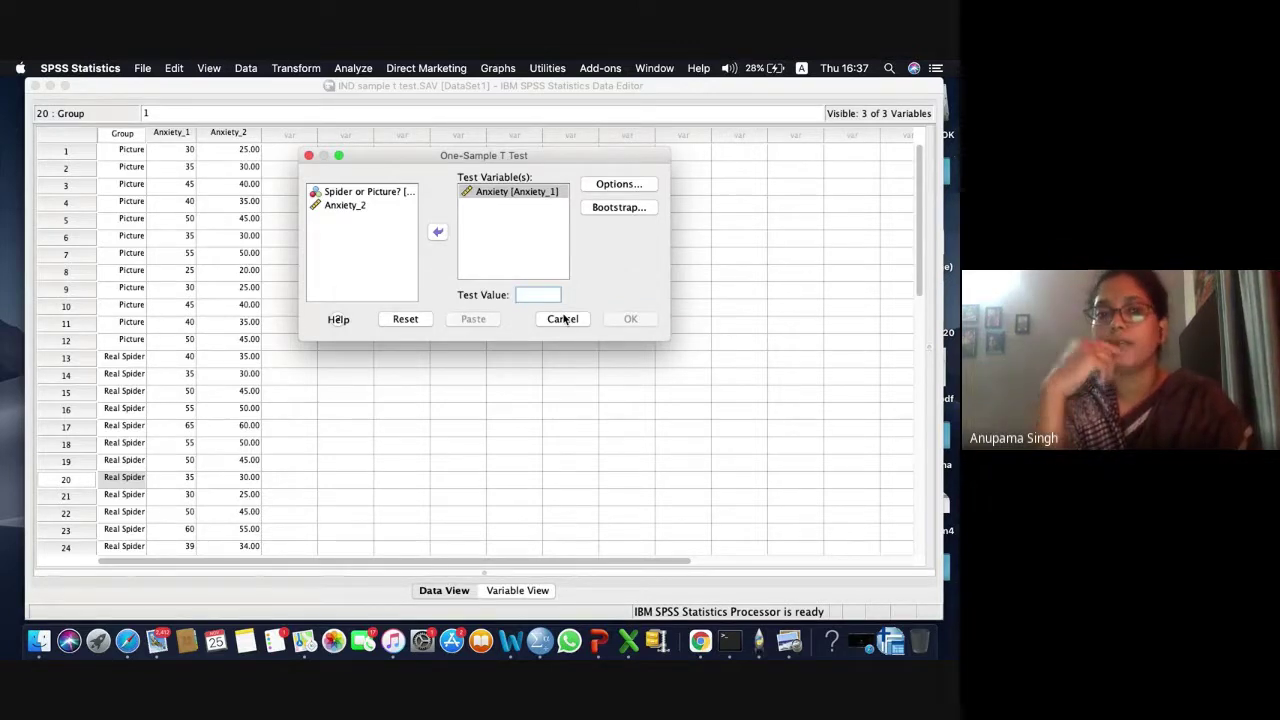
text(40)
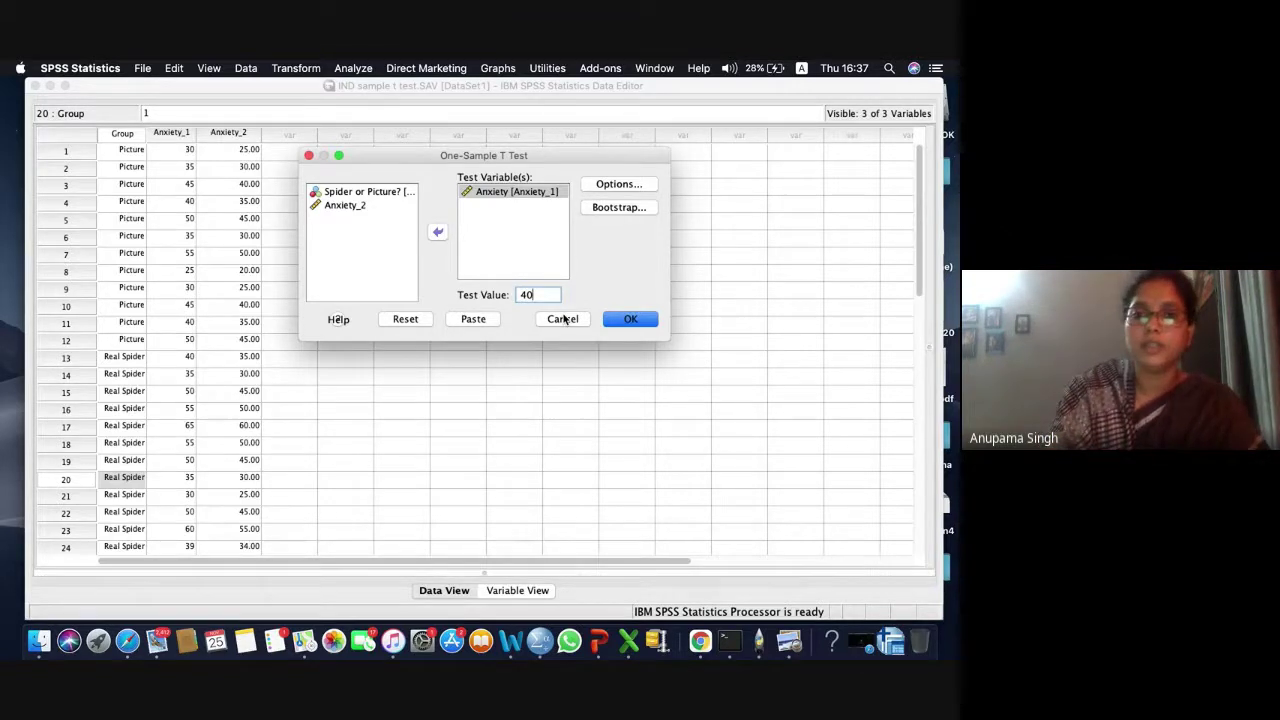
click(644, 318)
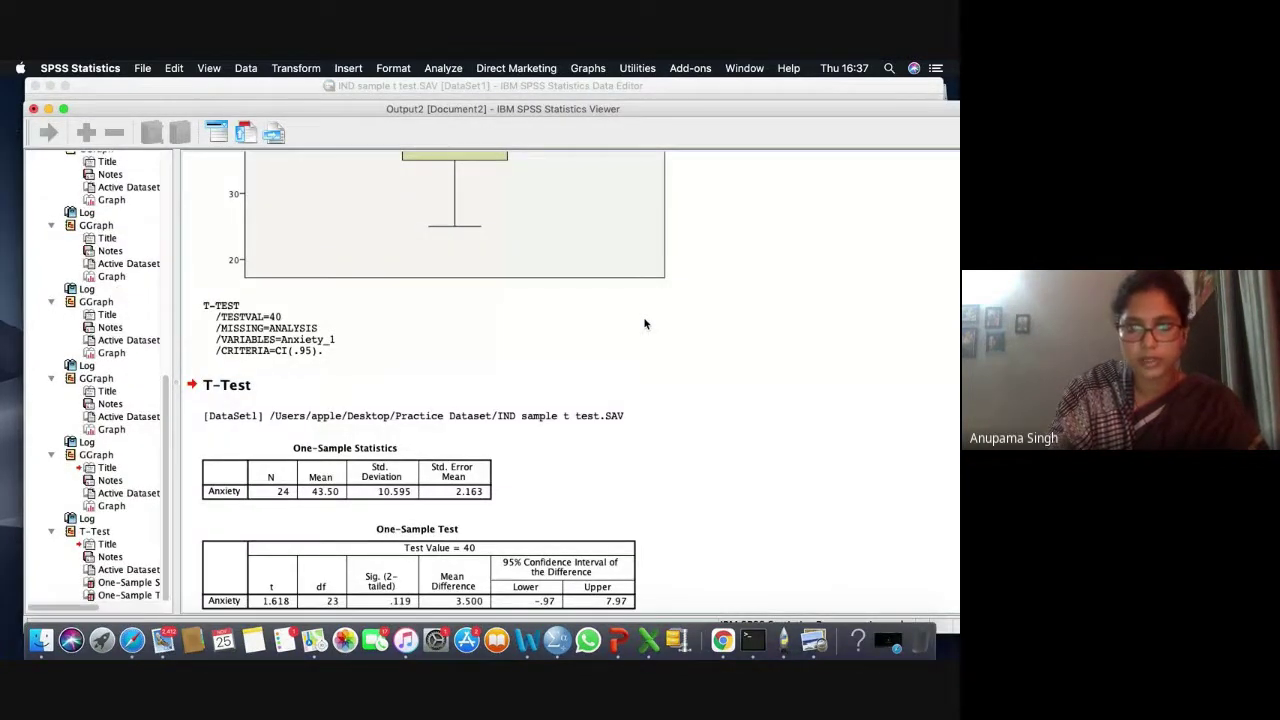
Examine the One-Sample Statistics and One-Sample Test tables for Anxiety in the T-Test output
click(400, 390)
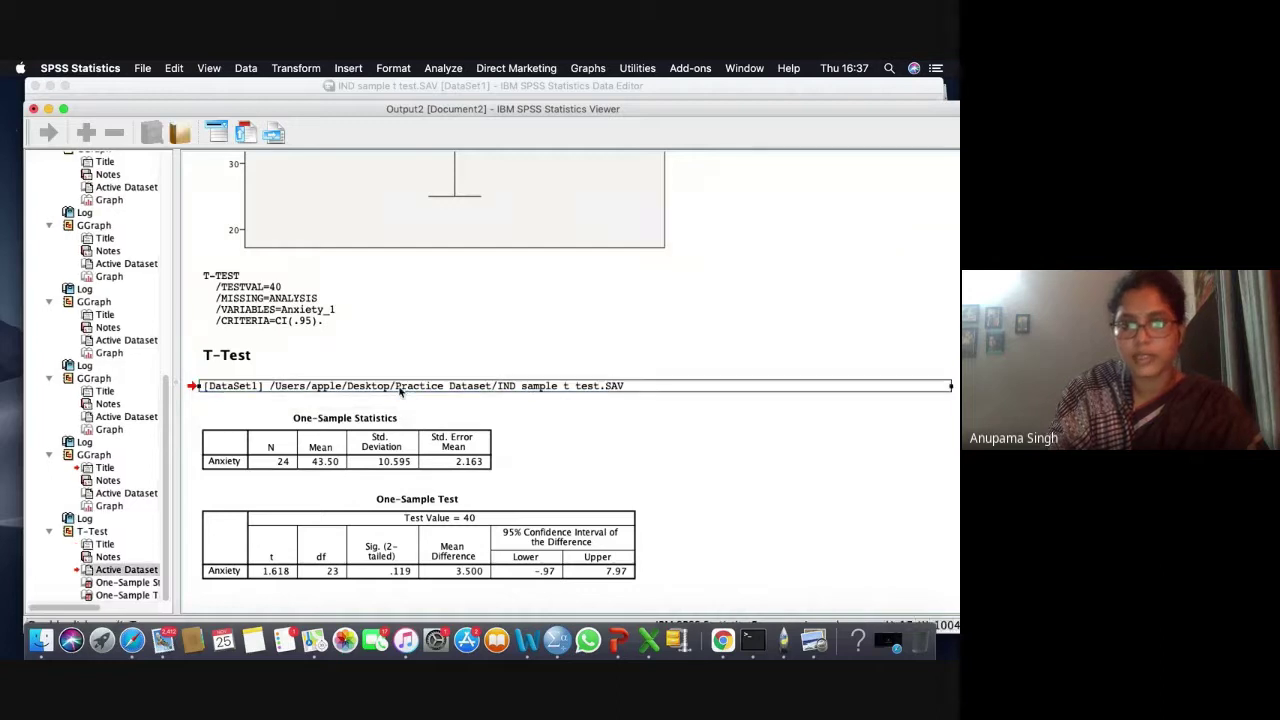
click(462, 454)
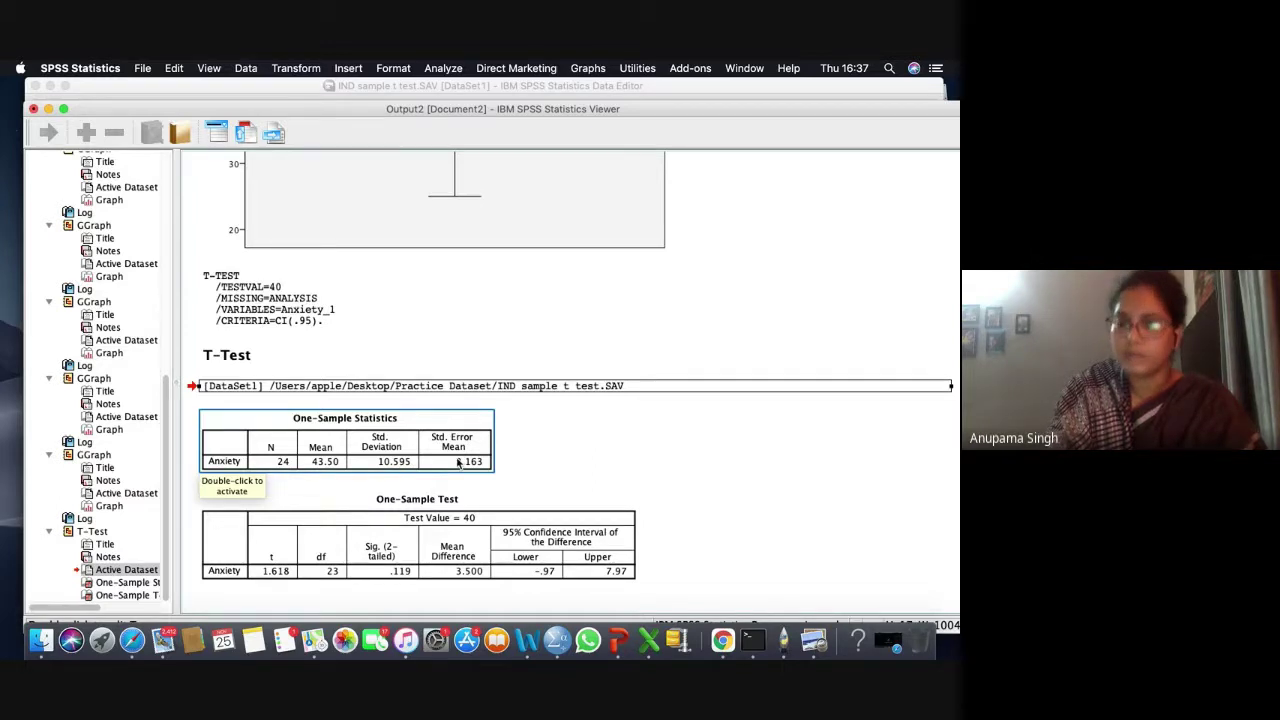
click(482, 489)
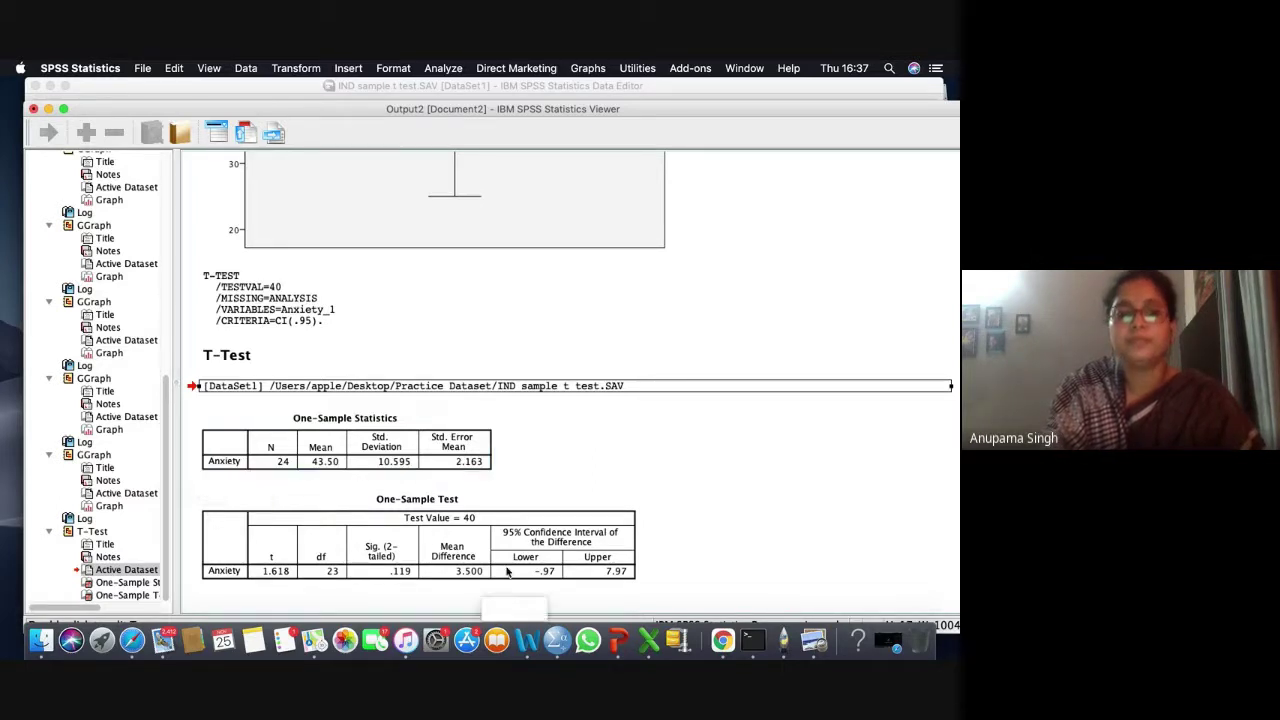
click(426, 571)
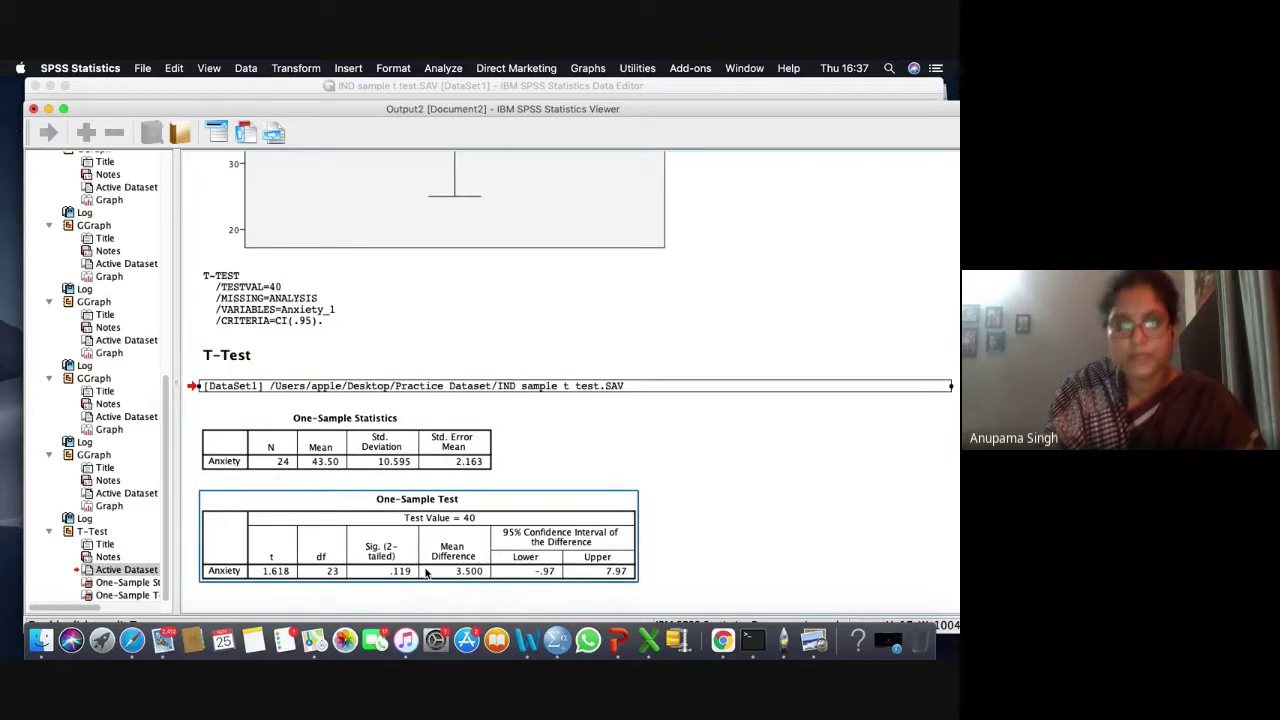
click(239, 588)
click(272, 574)
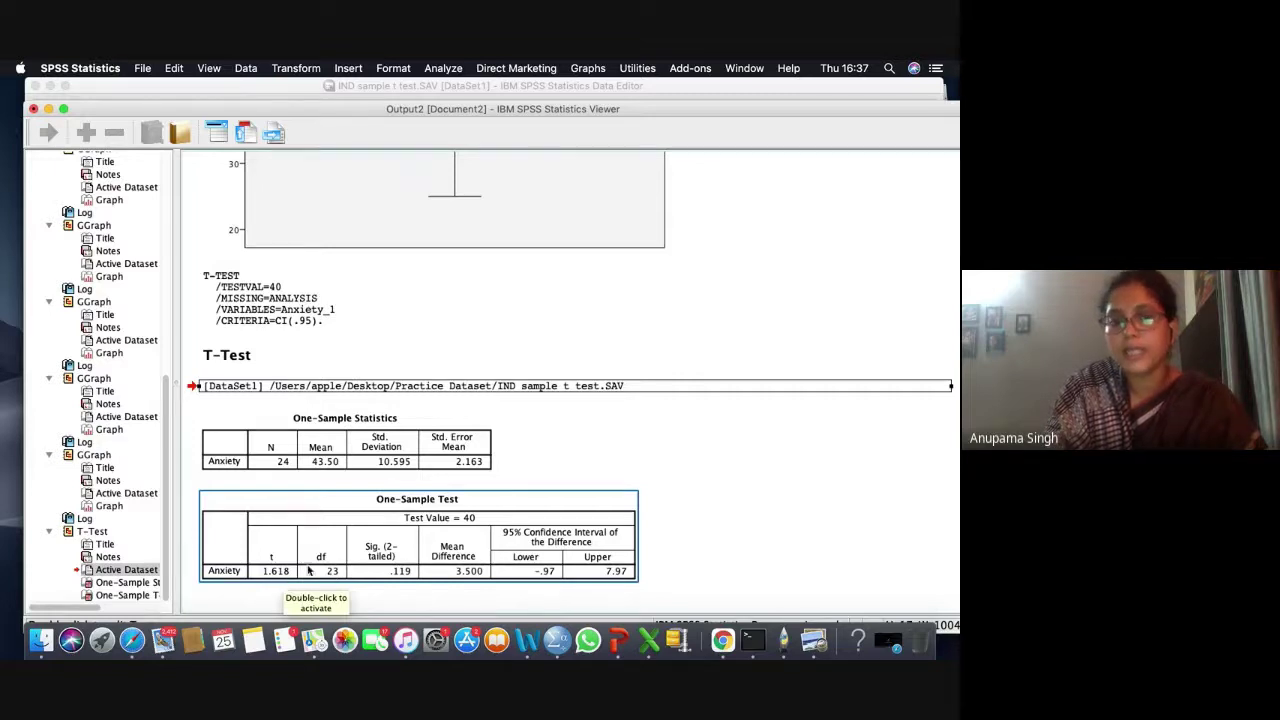
click(345, 598)
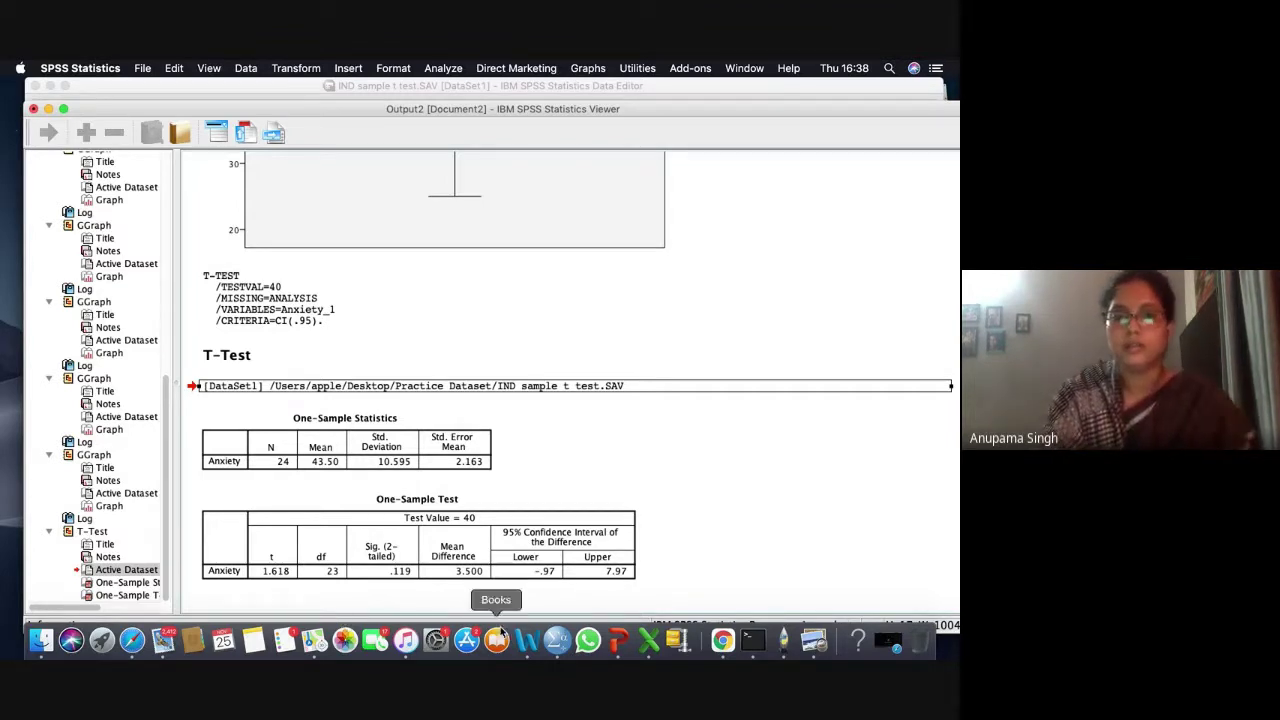
click(524, 574)
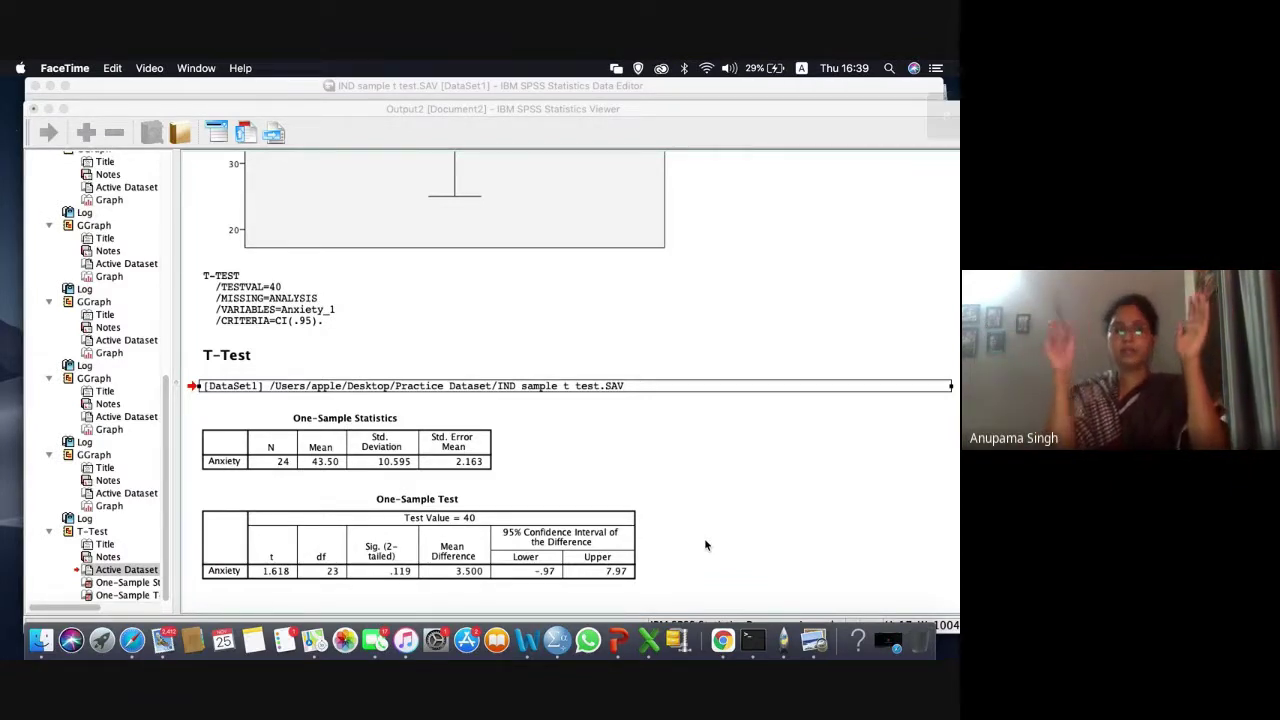
click(705, 541)
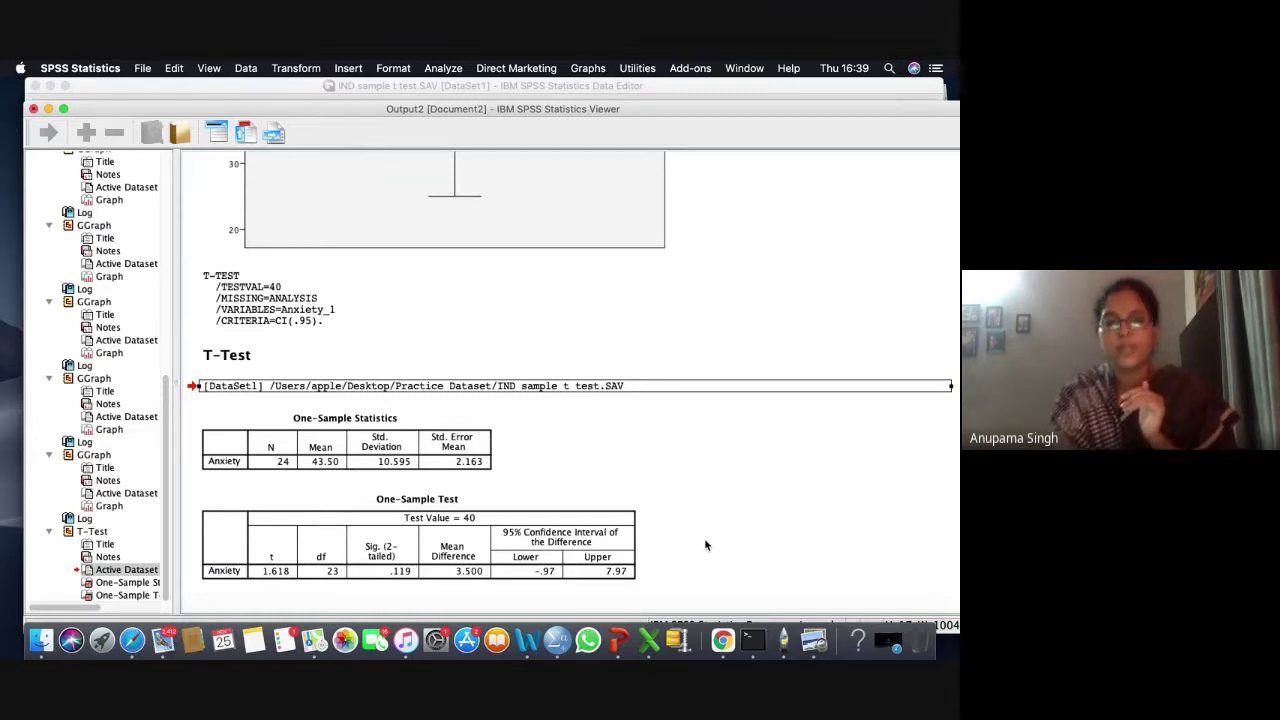
click(340, 537)
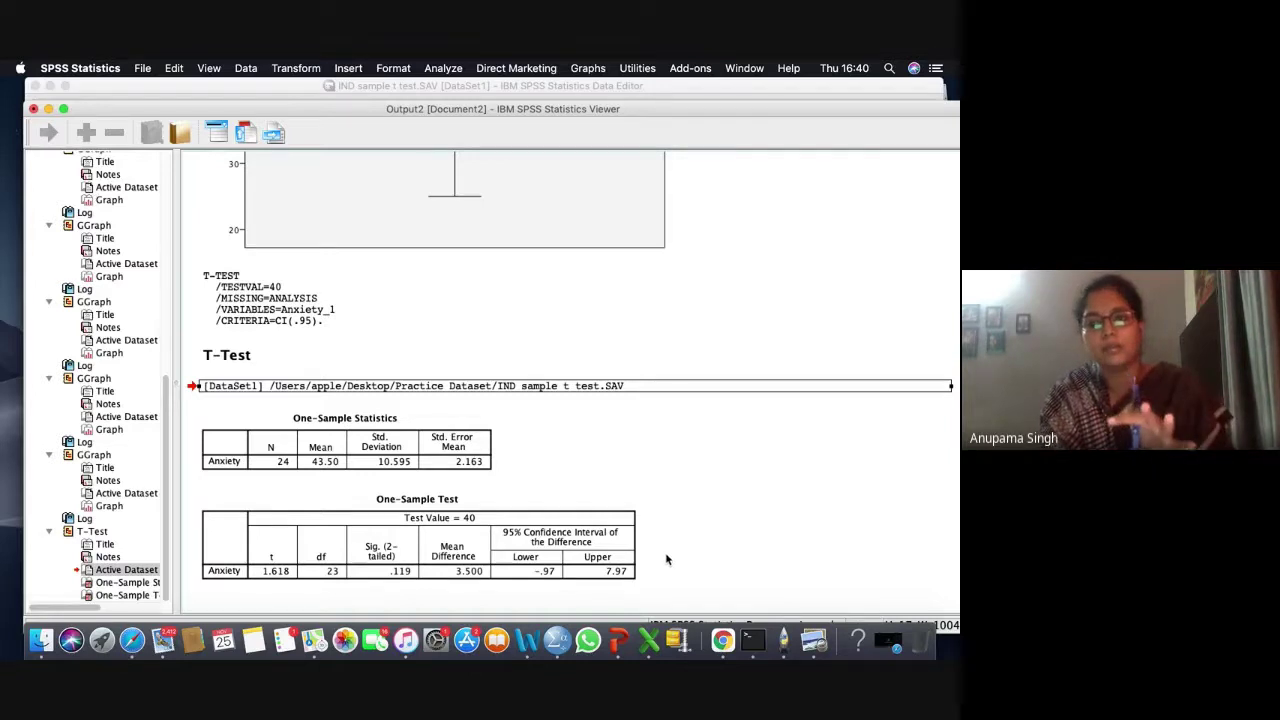
Move the SPSS windows aside, switch to the testing of hypothesis document in Preview, and go to the slide on interpreting p-values
drag(287, 85, 288, 164)
drag(414, 108, 413, 141)
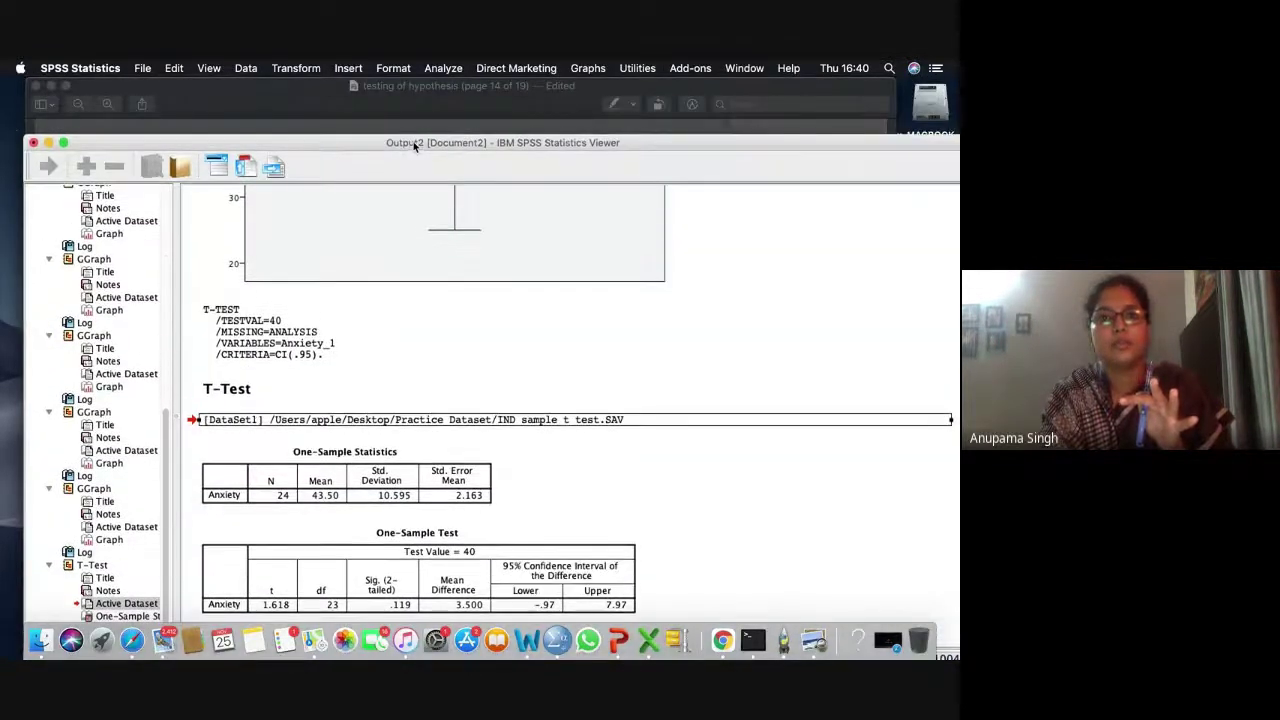
click(420, 84)
scroll(450, 348, down, 10)
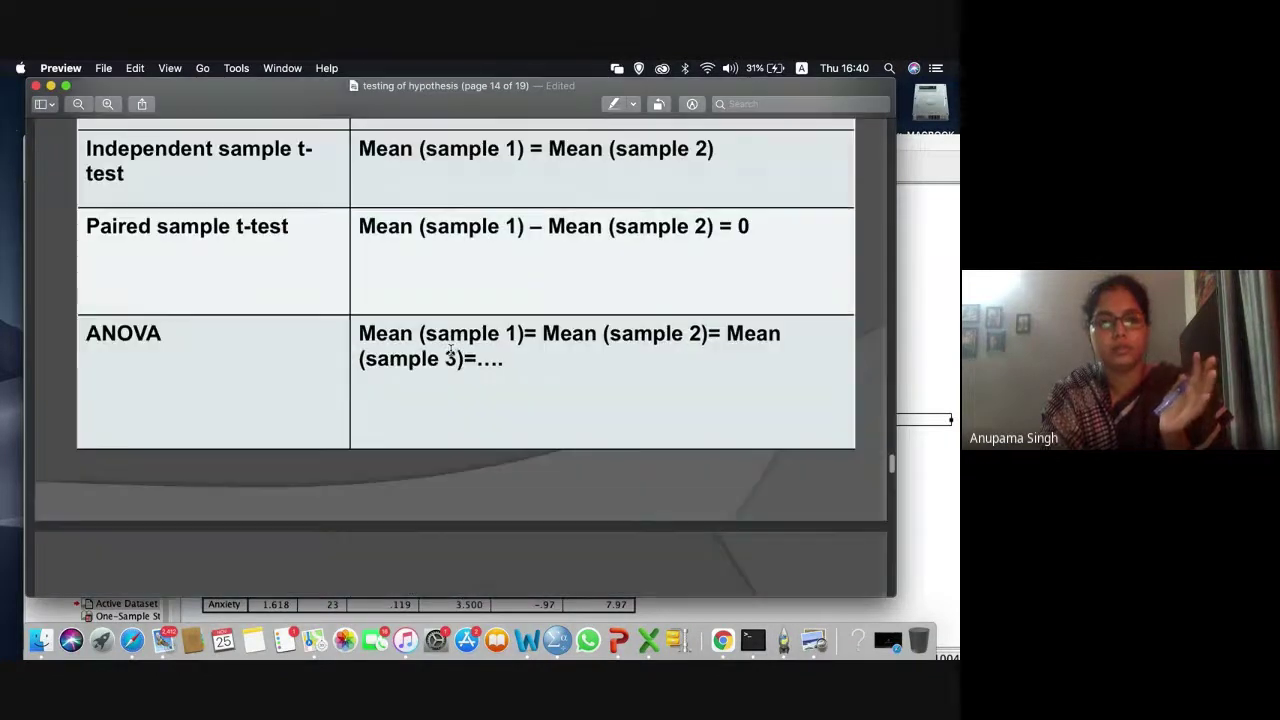
scroll(450, 345, down, 10)
scroll(450, 345, up, 8)
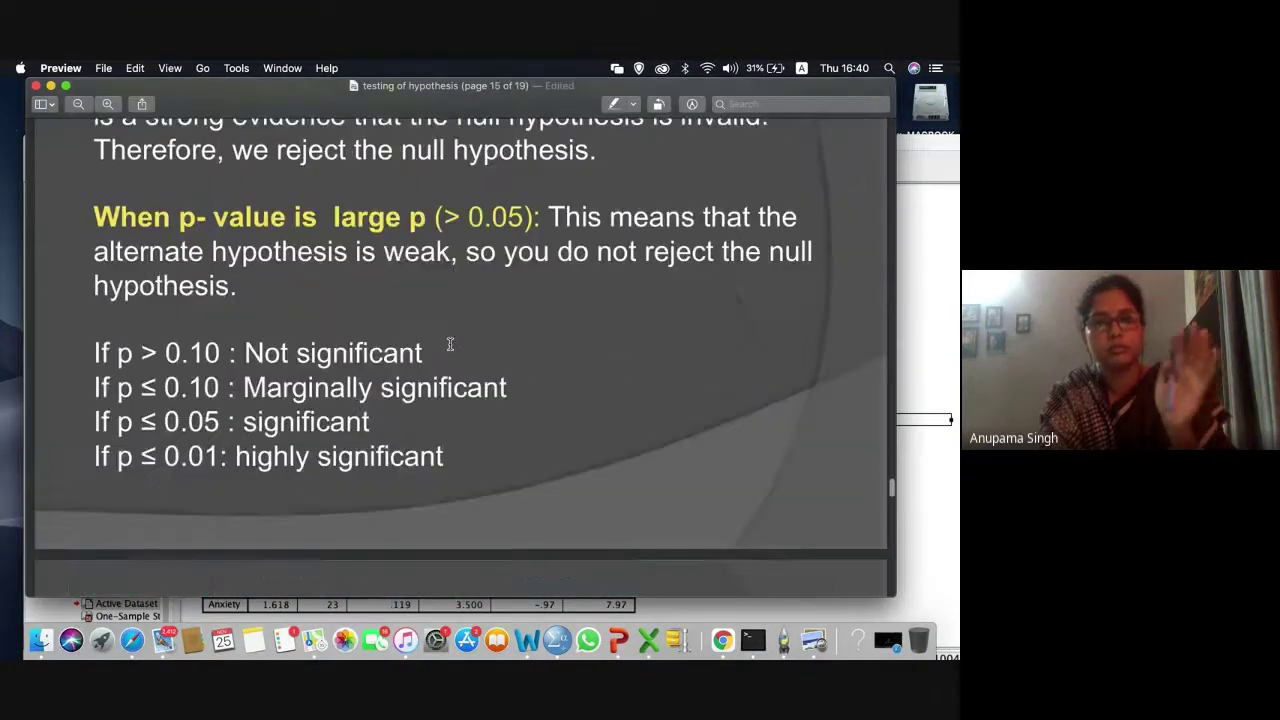